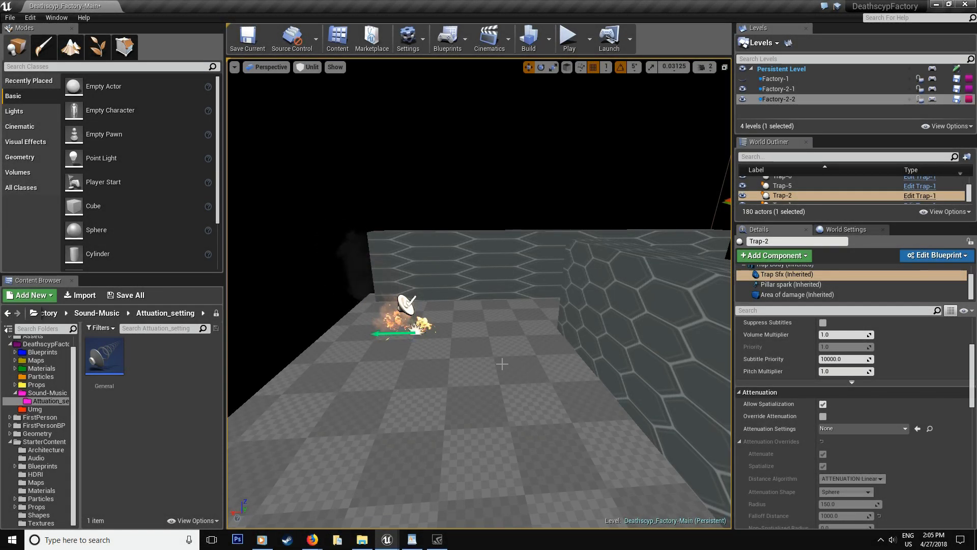
Play the level briefly to listen to the fire's sound, and stop the playtest.
right_drag(502, 364, 534, 347)
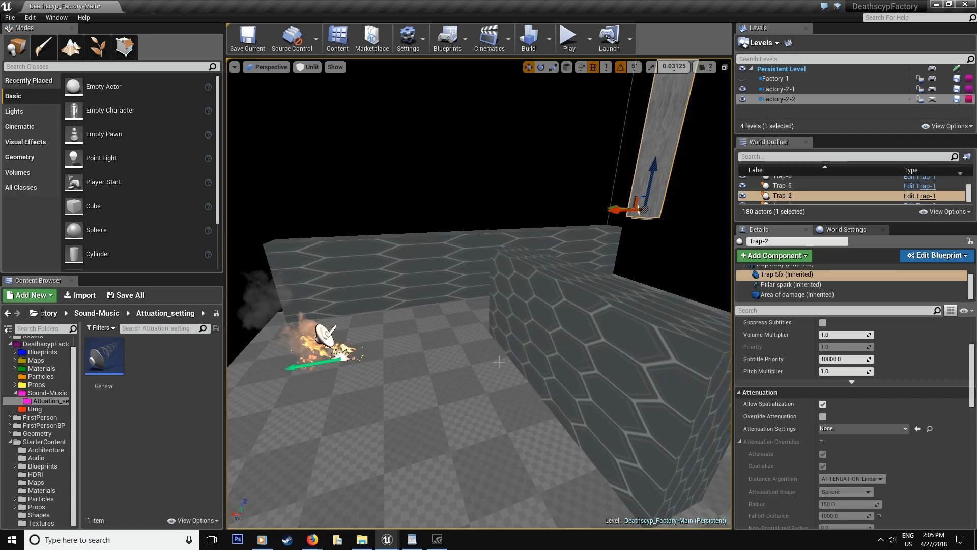
right_drag(457, 348, 455, 150)
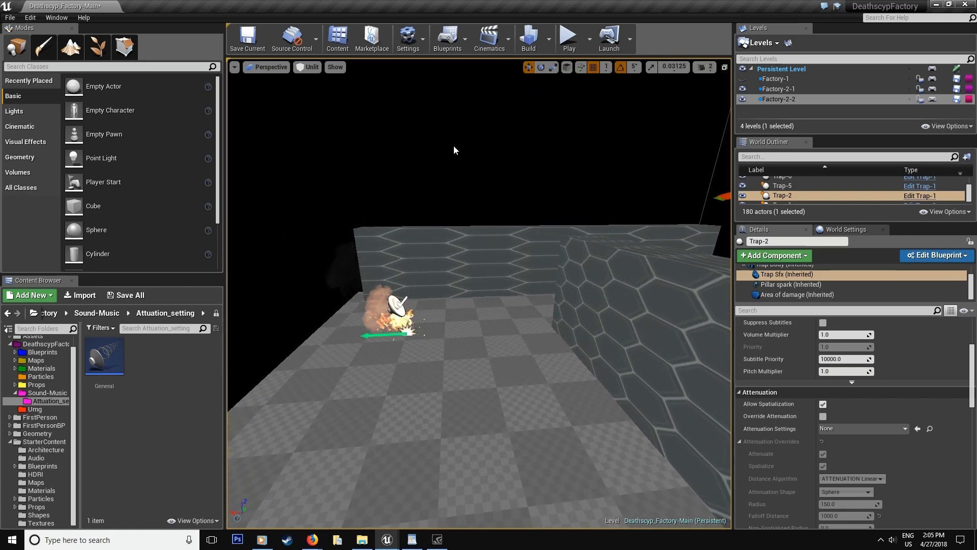
click(573, 46)
key(s)
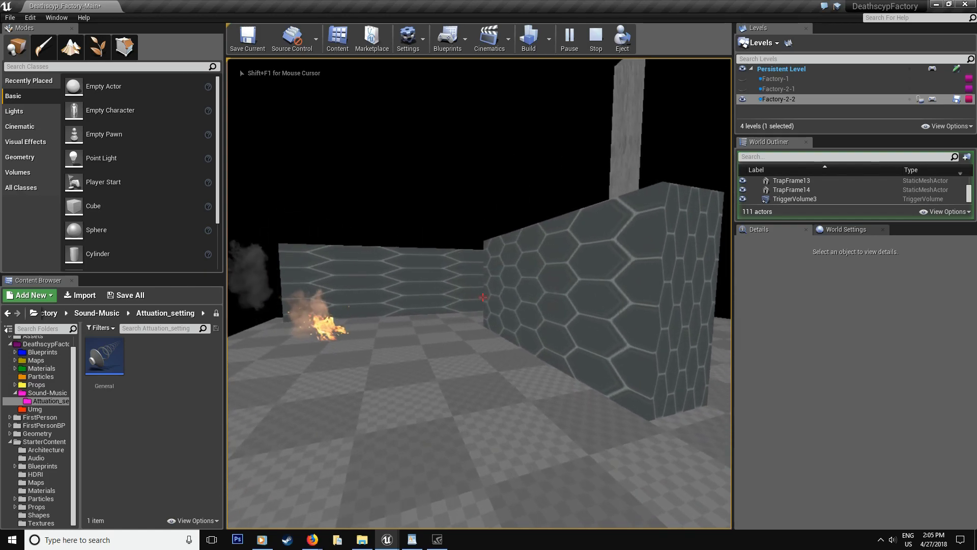
key(Escape)
Select the ambient sound at the fire and examine its Override Attenuation setting.
right_drag(524, 182, 382, 287)
click(379, 305)
click(823, 428)
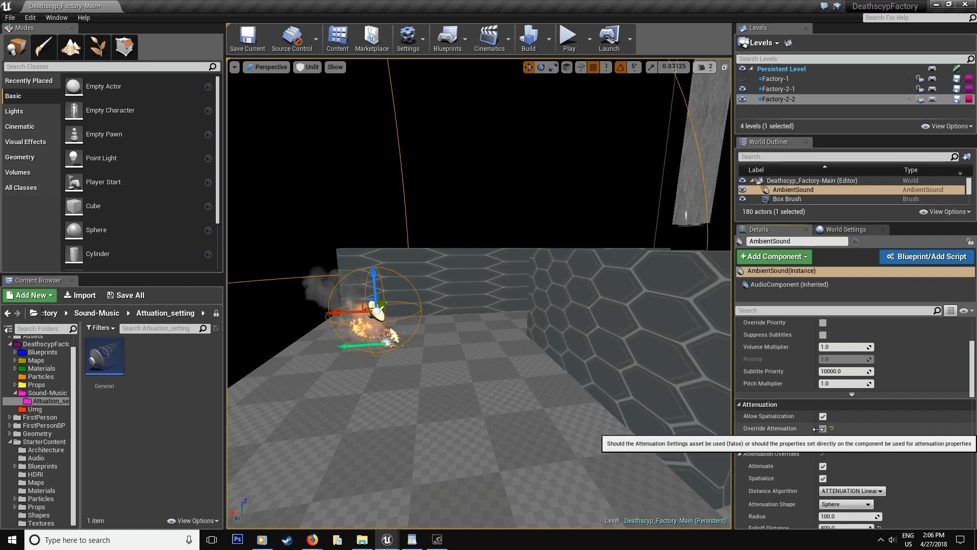
Select the Trap Sfx component of the pillar trap and examine its Override Attenuation setting.
key(s)
right_drag(556, 316, 616, 272)
click(526, 275)
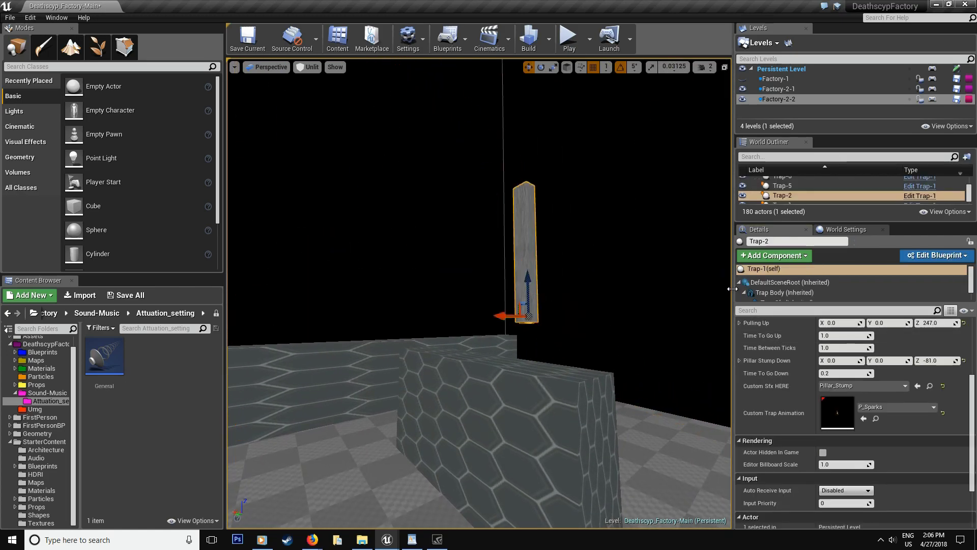
click(773, 298)
click(777, 287)
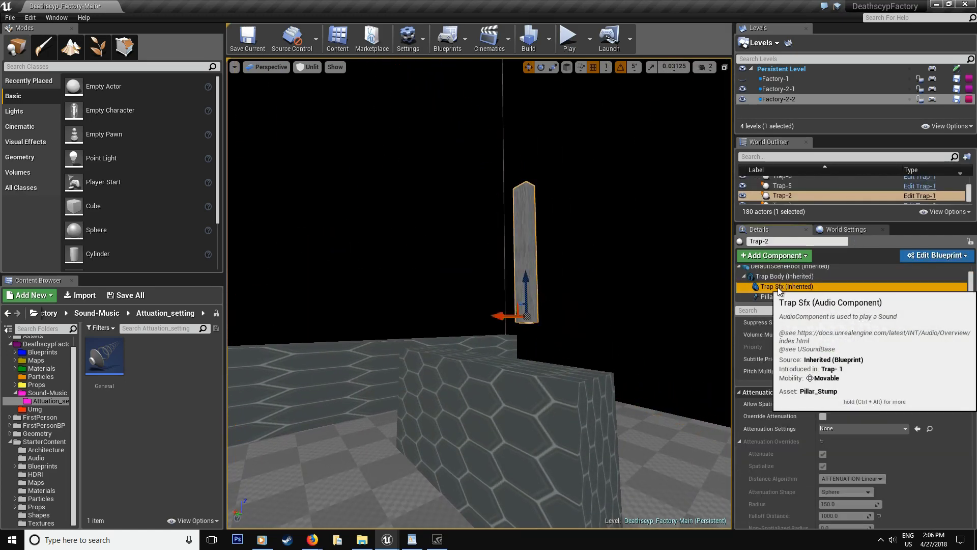
click(822, 417)
Reselect the fire's ambient sound and locate the General attenuation asset in the Attuation_setting folder.
right_drag(687, 366, 570, 399)
click(526, 333)
right_drag(526, 333, 548, 348)
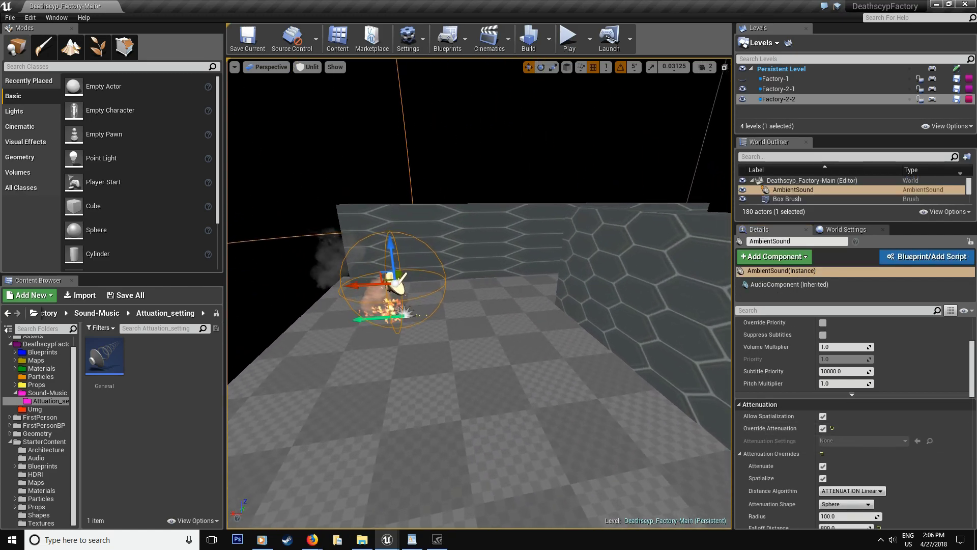
click(96, 360)
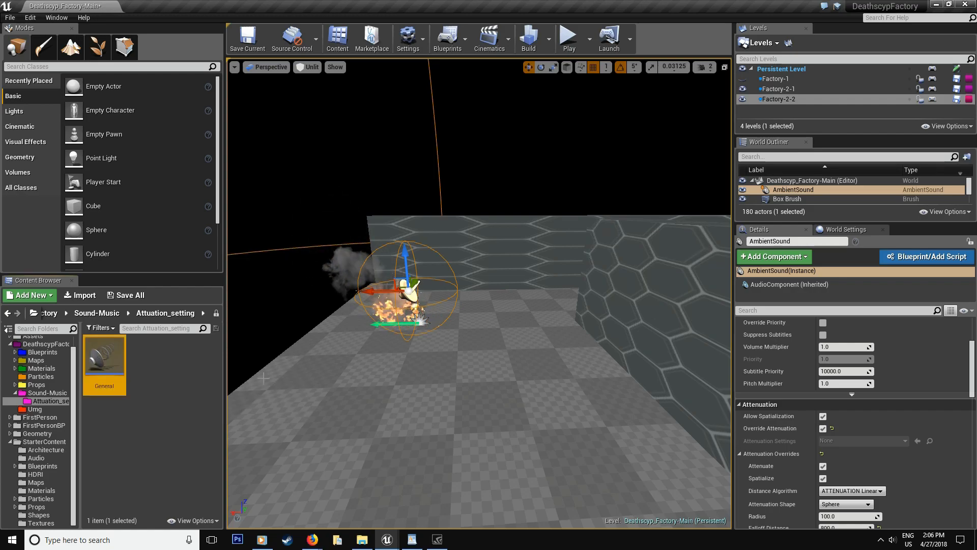
Playtest the level, walking up to the fire and around the hexagon-tiled walls to check how the sound carries.
right_drag(433, 109, 482, 93)
click(566, 38)
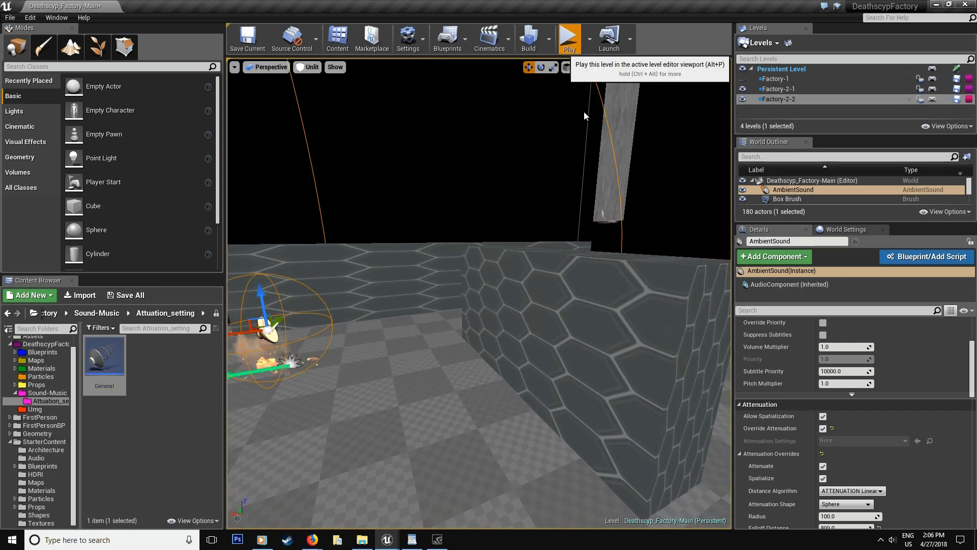
click(569, 38)
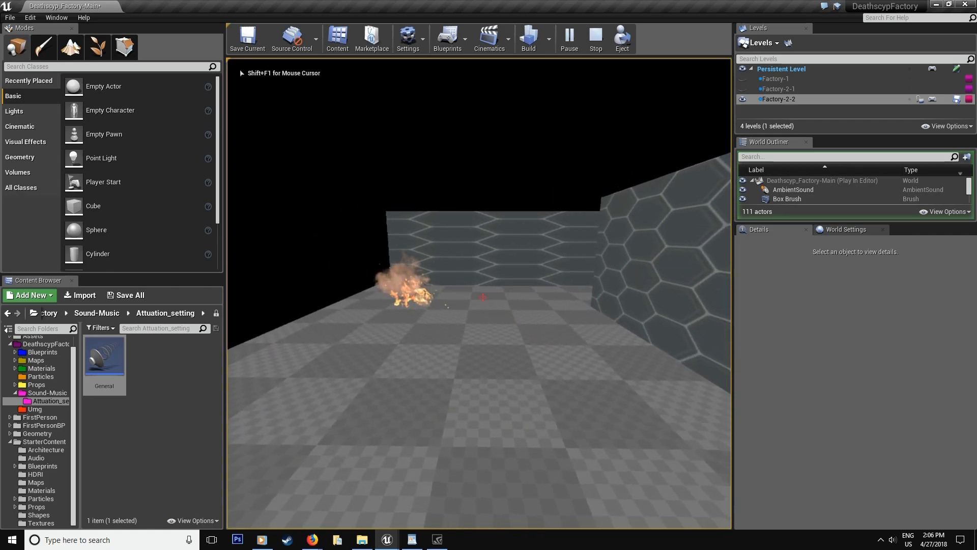
key(a)
key(w)
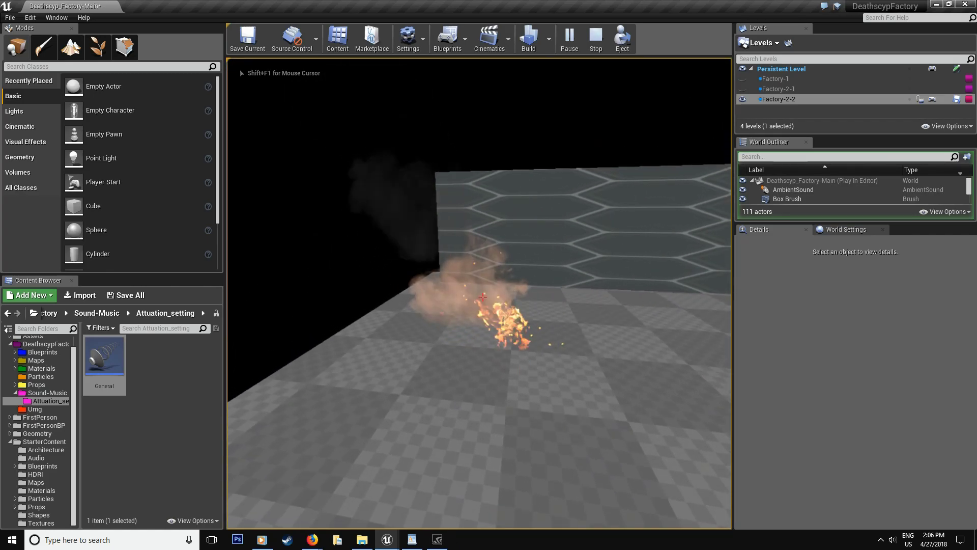
key(w)
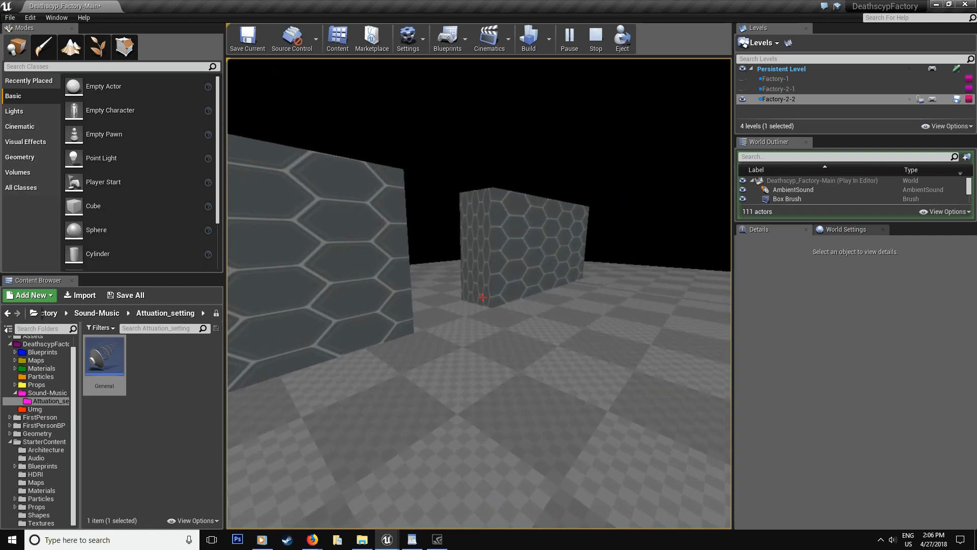
key(w)
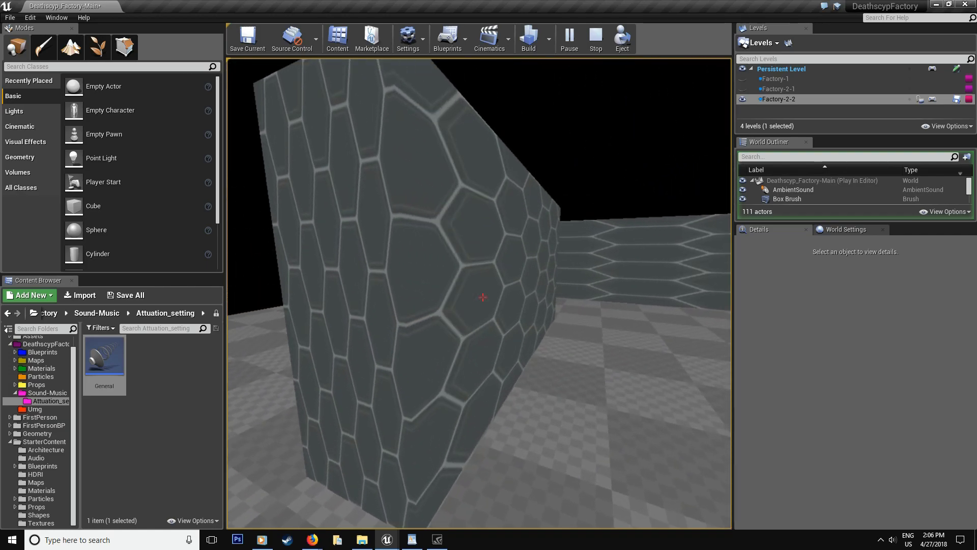
key(s)
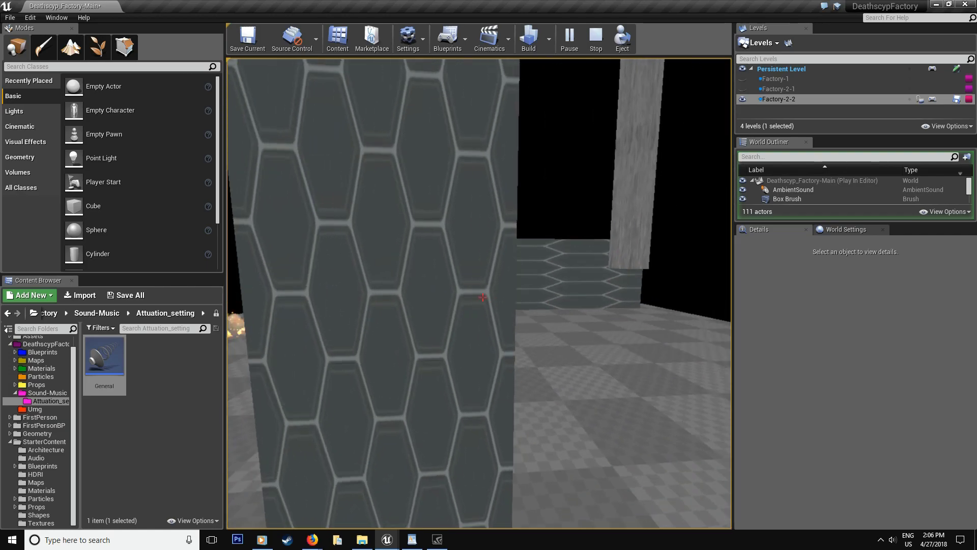
key(w)
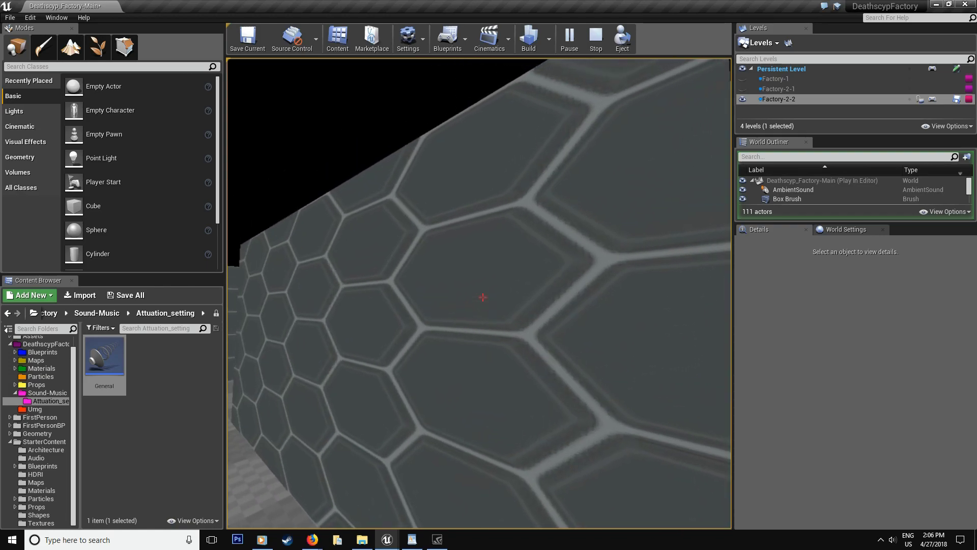
key(w)
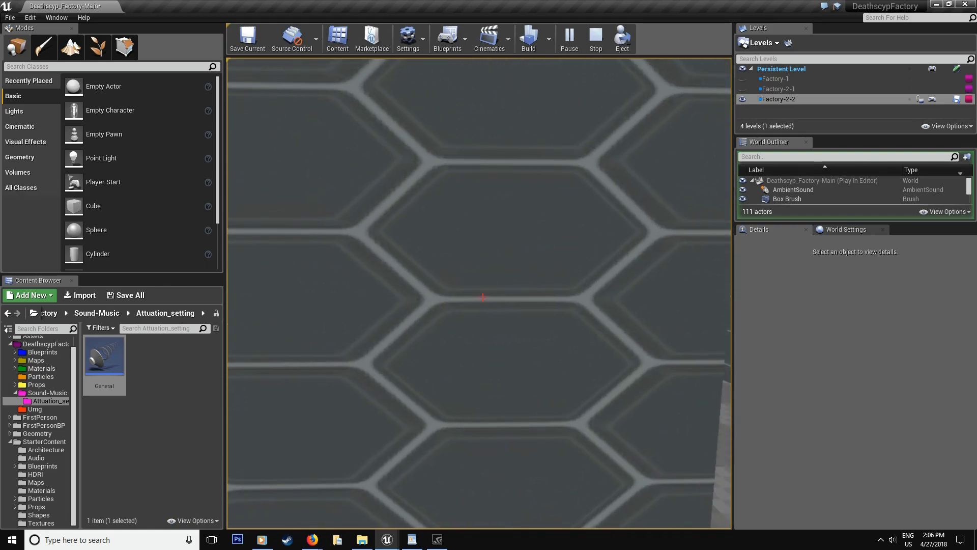
key(s)
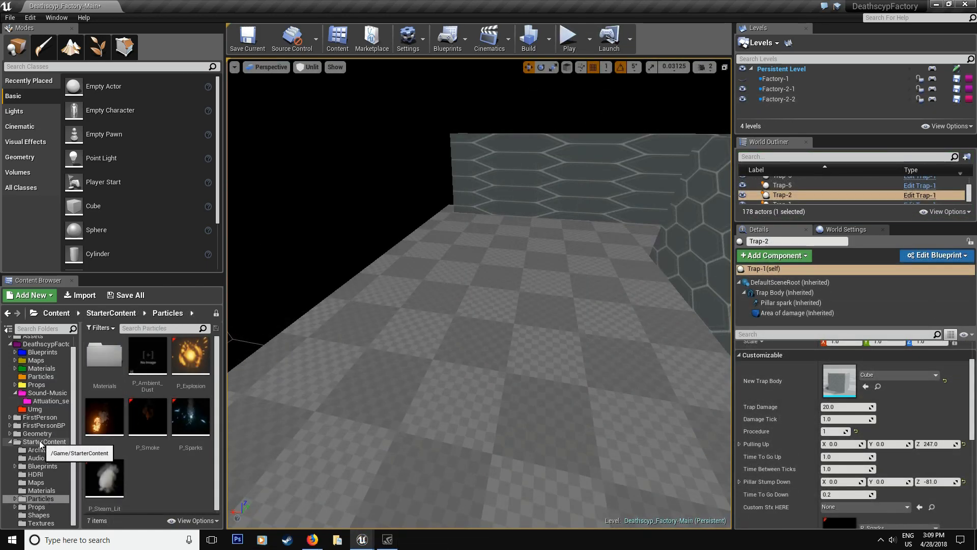
Place a P_Fire particle effect on the checkered floor near the hexagon-tiled wall and focus on it.
drag(104, 416, 592, 260)
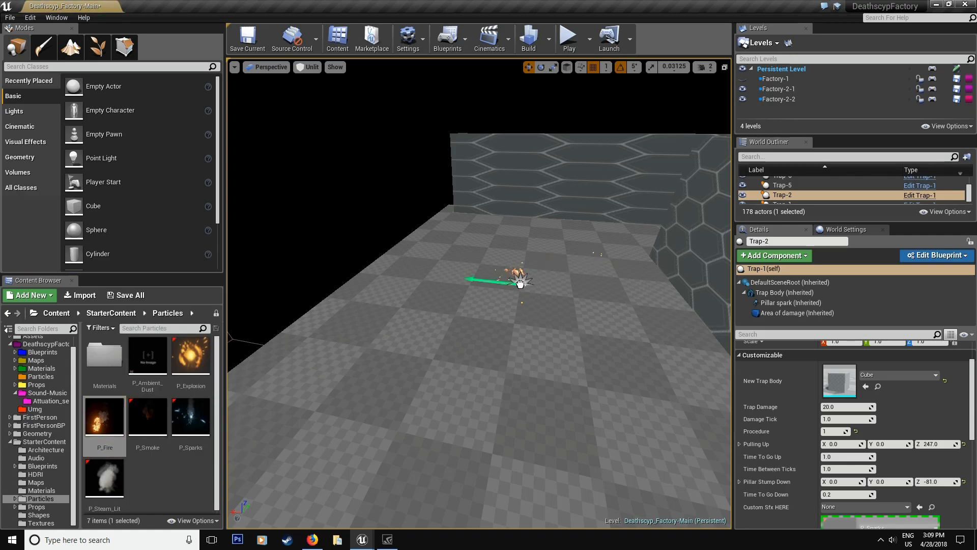
drag(520, 283, 520, 281)
key(f)
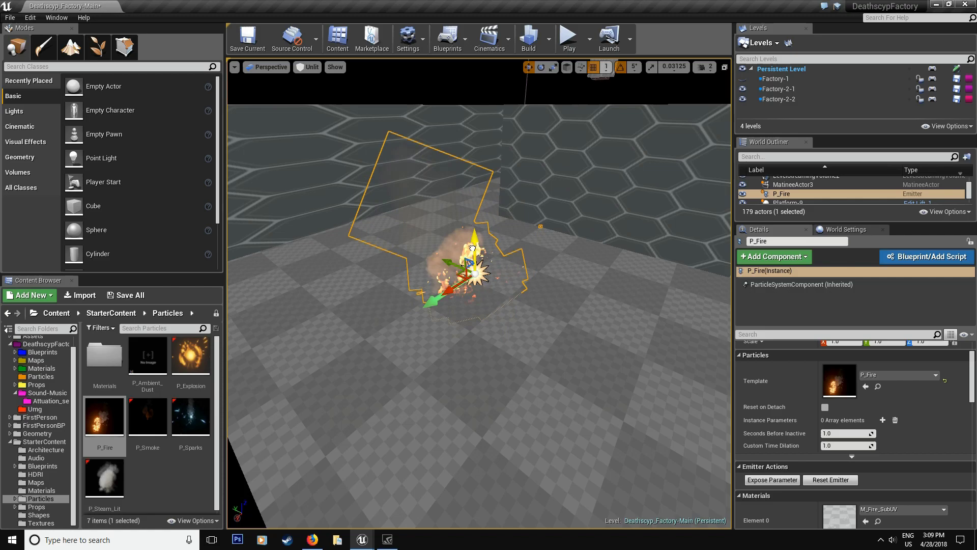
Examine the area around the fire, including the hexagon-tiled wall blocks and the pillar trap.
right_drag(472, 249, 529, 227)
click(585, 308)
click(419, 277)
right_drag(419, 276, 508, 280)
click(446, 305)
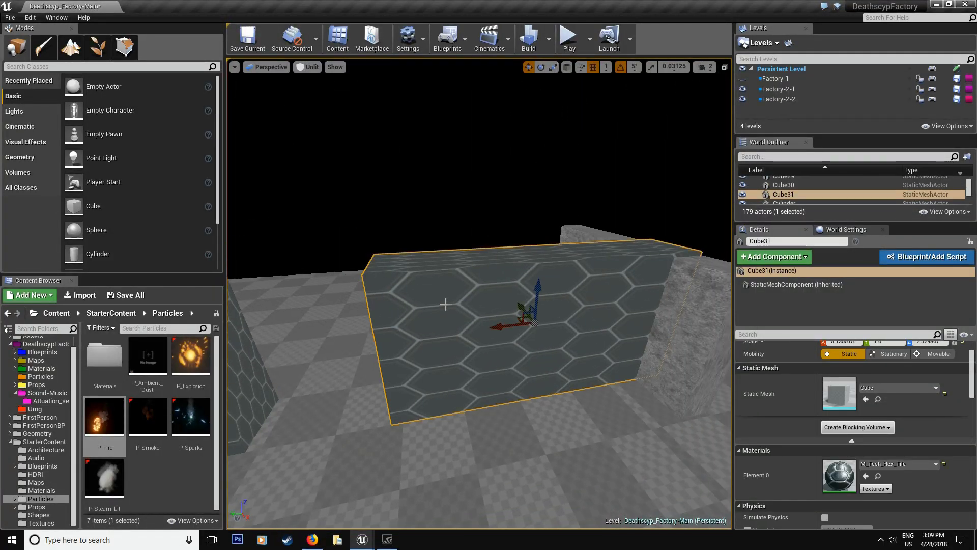
right_drag(445, 304, 418, 305)
click(396, 257)
right_drag(397, 257, 283, 263)
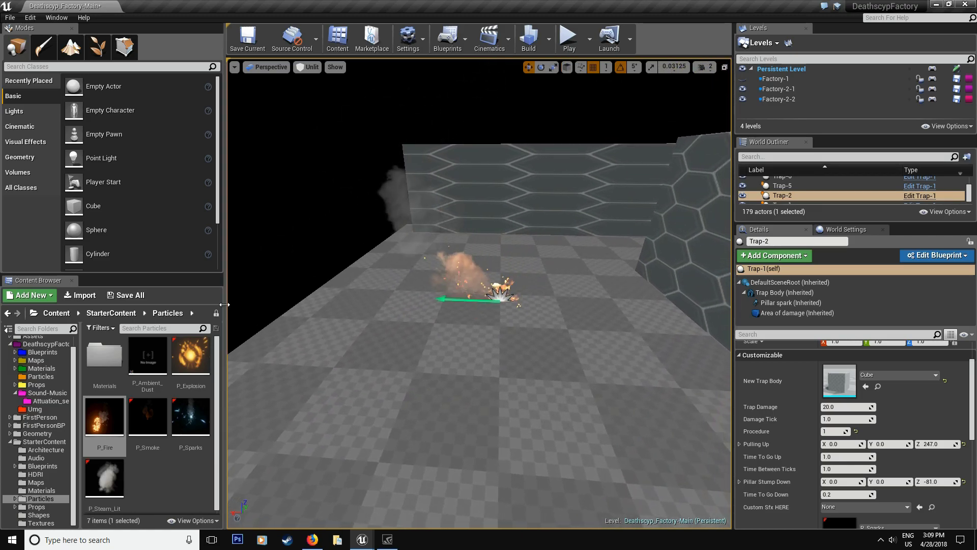
Search the placeable classes for "ambient" and place an Ambient Sound actor beside the fire.
click(22, 67)
text(ambient)
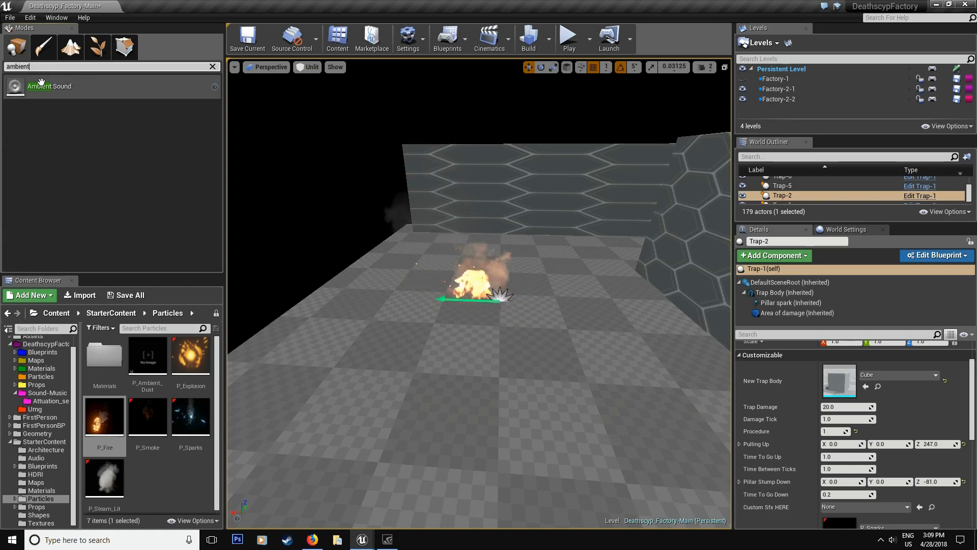
drag(41, 85, 277, 195)
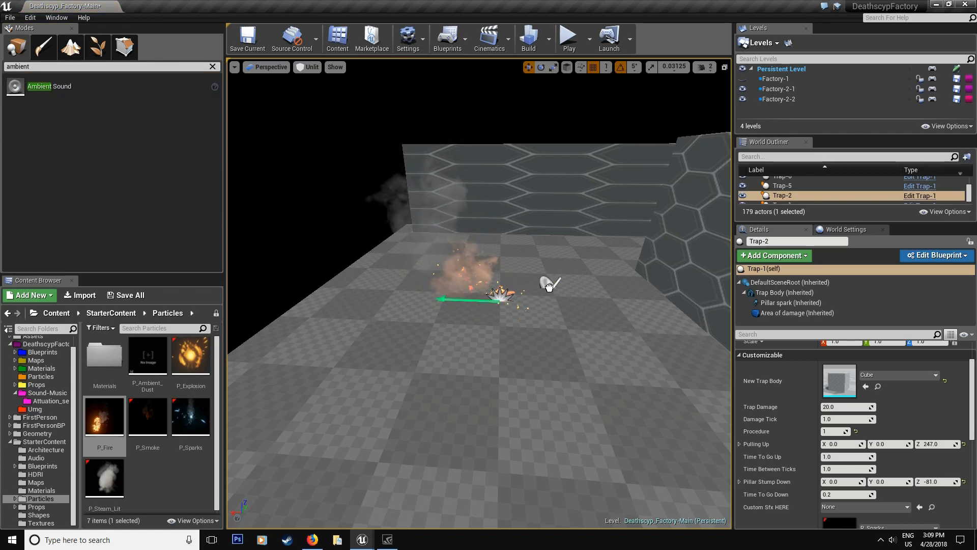
drag(548, 287, 549, 284)
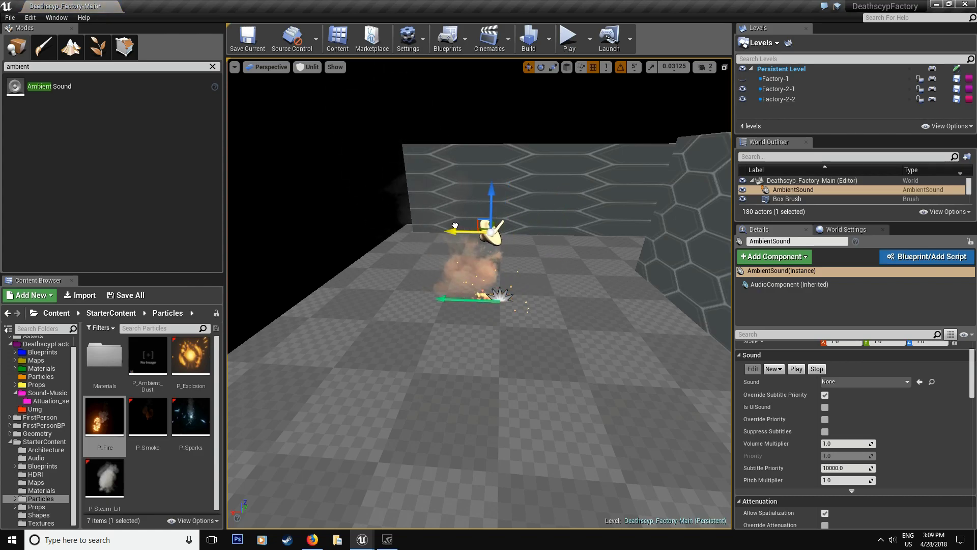
Check the ambient sound's position above the fire from several angles and clear the class search.
key(d)
right_drag(491, 179, 452, 184)
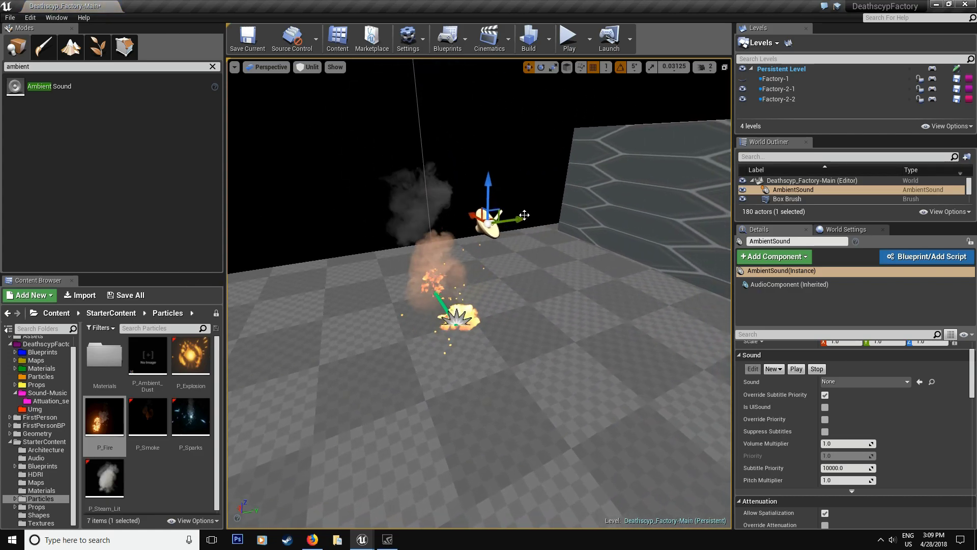
key(a)
right_drag(505, 219, 656, 214)
right_drag(539, 224, 589, 236)
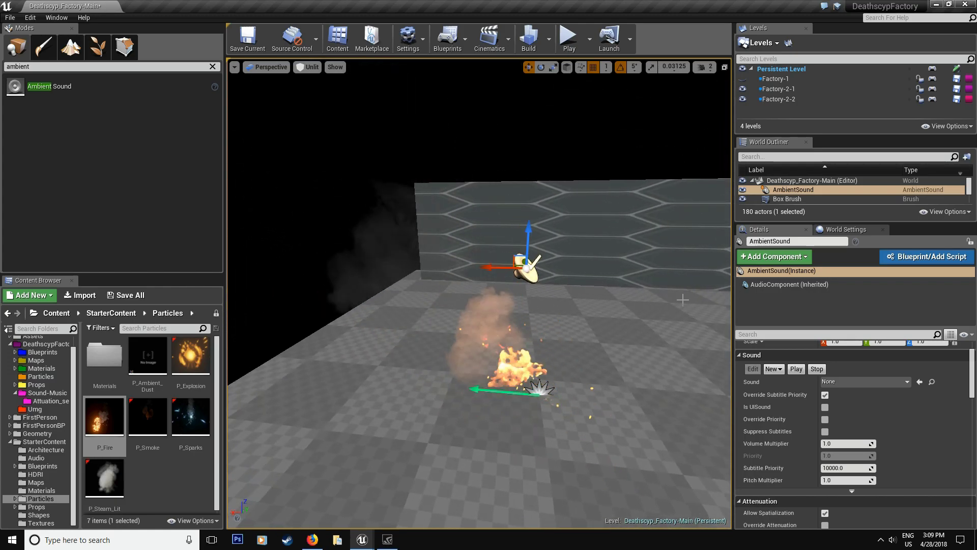
click(42, 67)
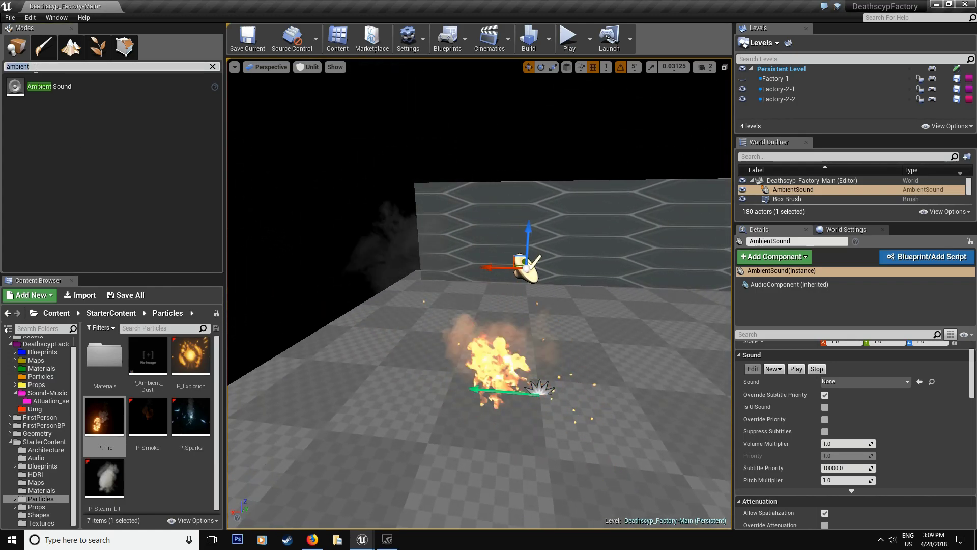
key(BackSpace)
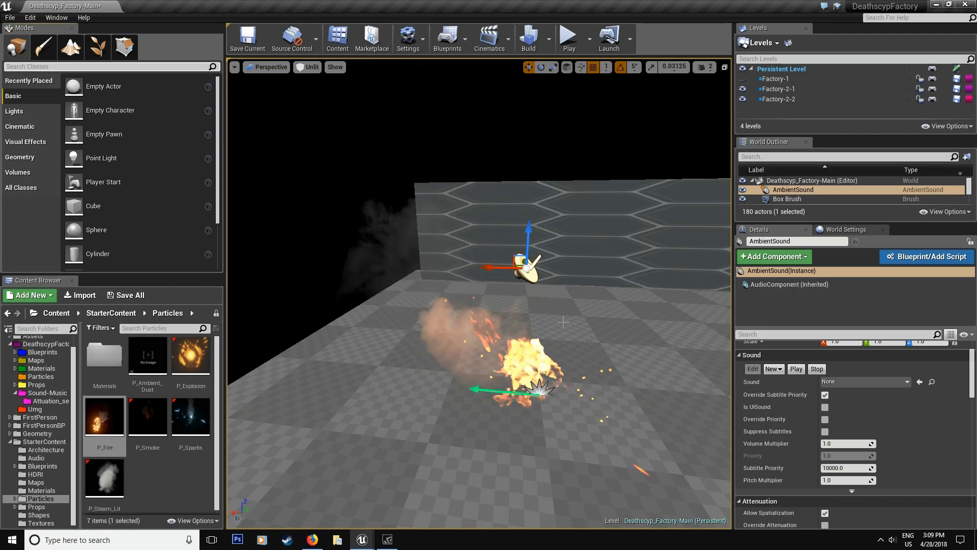
Assign Fire01_Cue from the StarterContent Audio folder as the ambient sound's Sound.
right_drag(562, 322, 582, 307)
key(s)
click(51, 401)
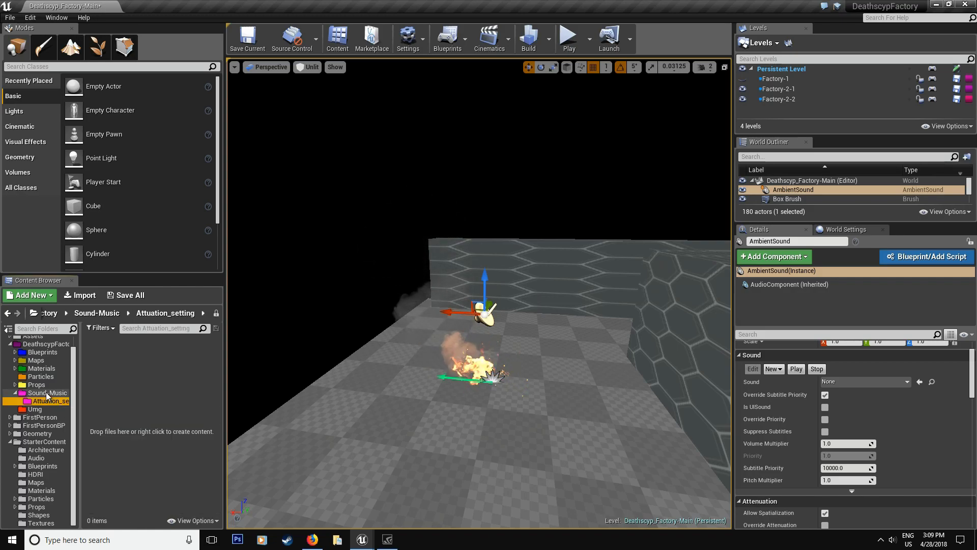
click(47, 393)
click(45, 449)
click(36, 458)
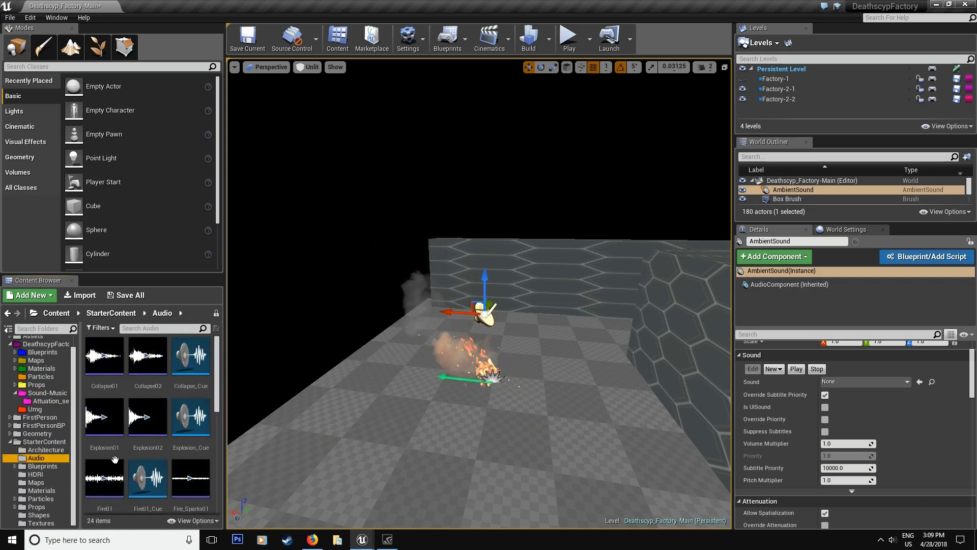
scroll(206, 462, down, 2)
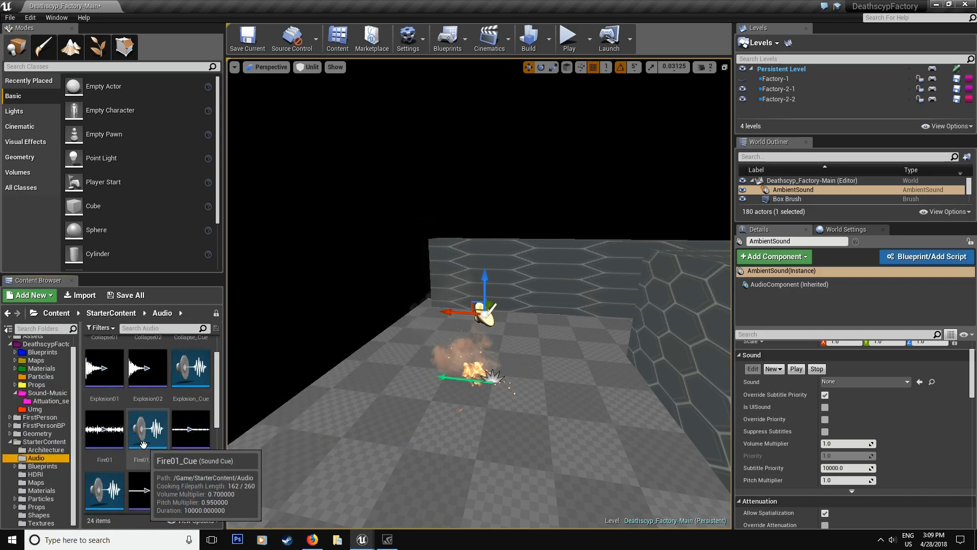
drag(143, 444, 845, 379)
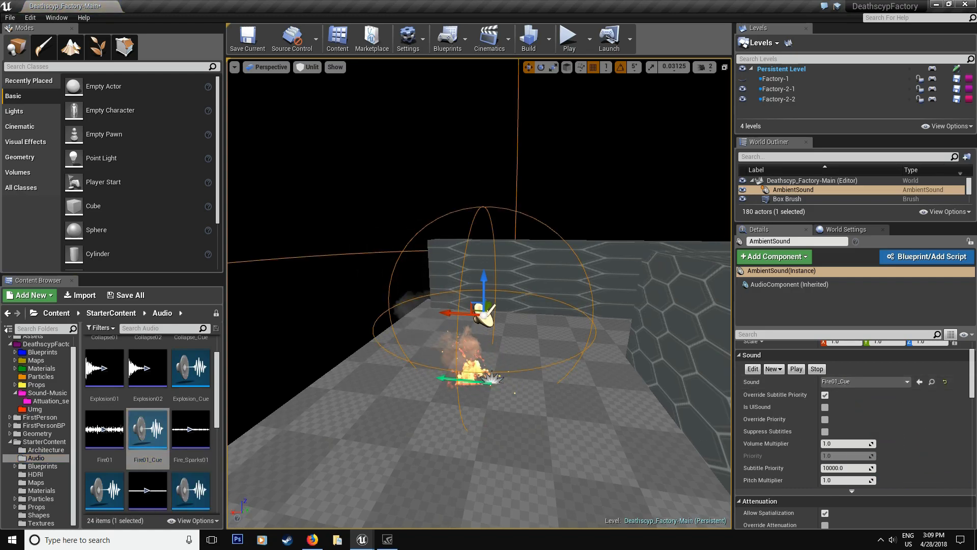
Focus on the ambient sound and save the modified Deathscyp_Factory-Main level.
key(f)
click(130, 300)
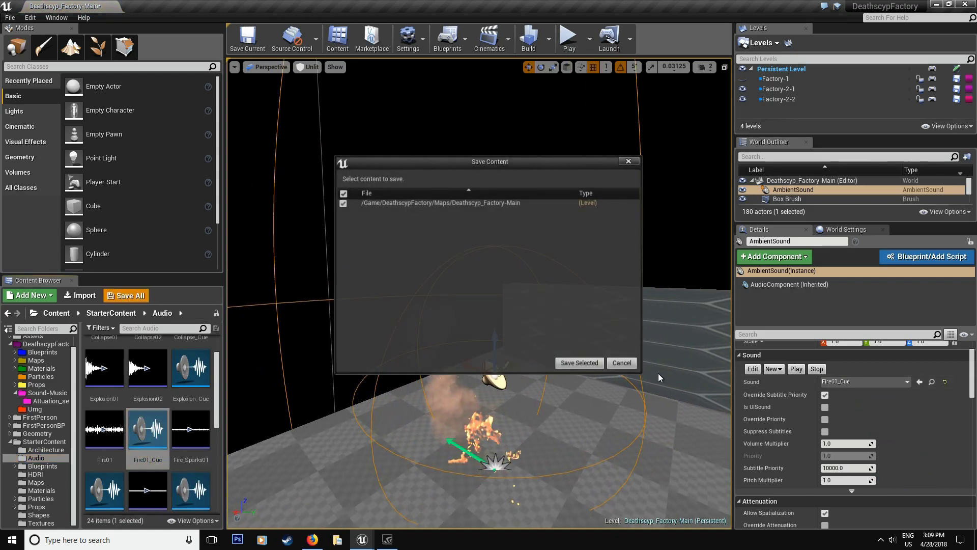
click(583, 361)
mouse_move(430, 294)
right_down()
mouse_move(397, 326)
mouse_move(430, 294)
right_up()
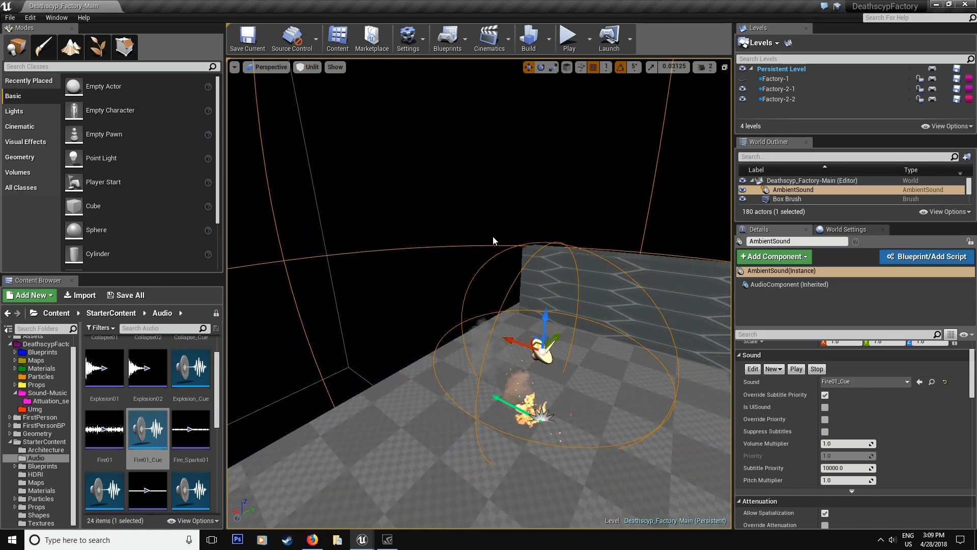
right_drag(494, 238, 534, 259)
key(w)
right_drag(584, 189, 562, 192)
key(s)
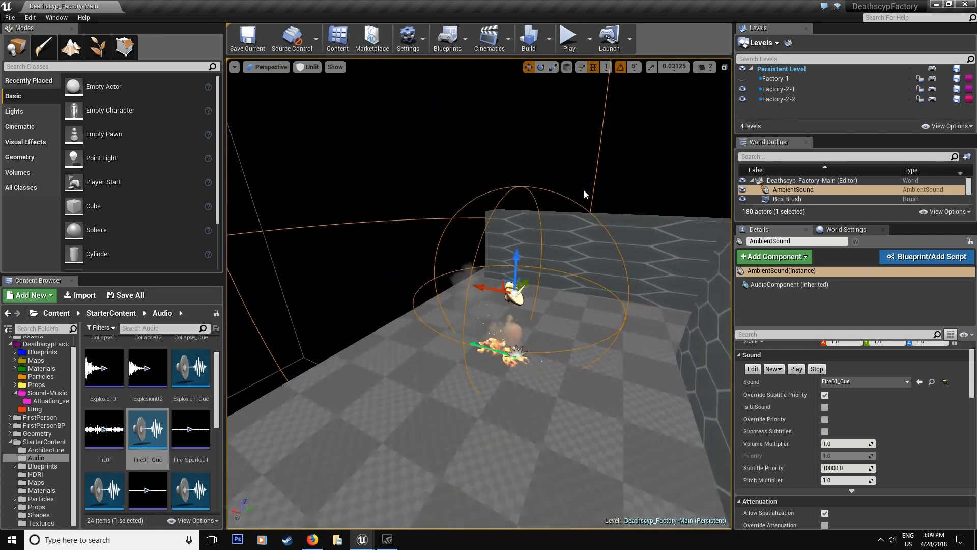
Examine the ambient sound's inner and outer attenuation spheres around the fire from near and far.
right_drag(602, 243, 959, 229)
key(w)
alt+drag(585, 245, 700, 360)
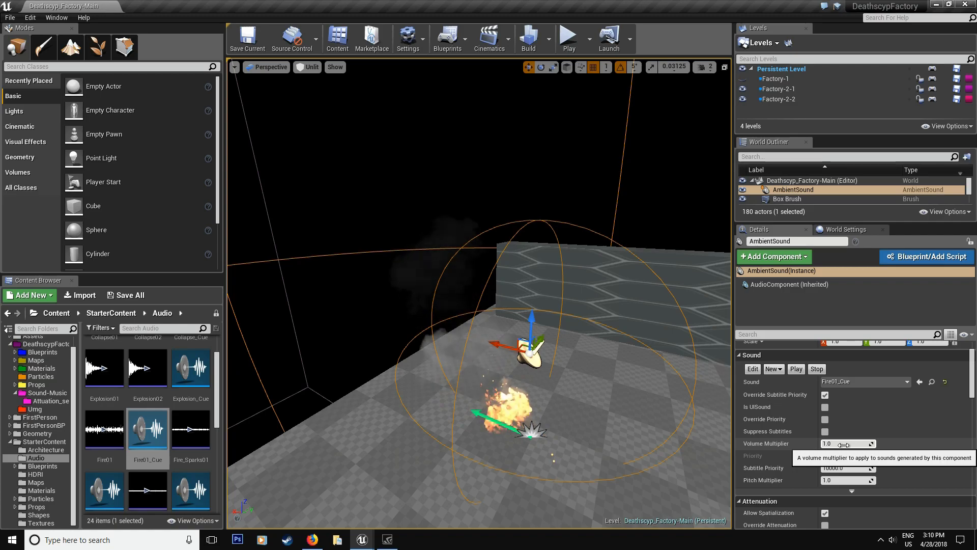
right_drag(520, 311, 366, 306)
key(w)
right_drag(447, 305, 392, 306)
key(f)
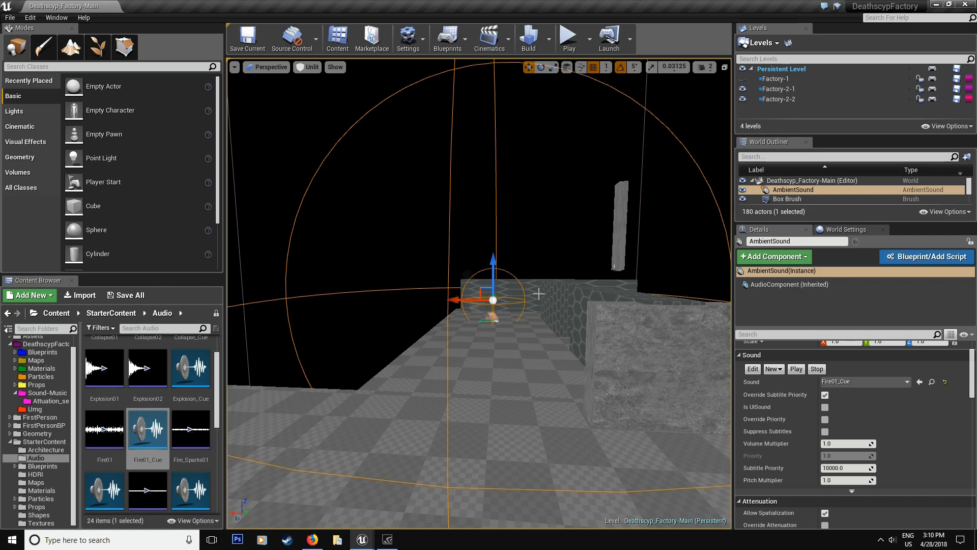
key(w)
mouse_move(532, 307)
right_down()
mouse_move(533, 295)
mouse_move(539, 321)
mouse_move(524, 313)
mouse_move(522, 288)
mouse_move(523, 313)
right_up()
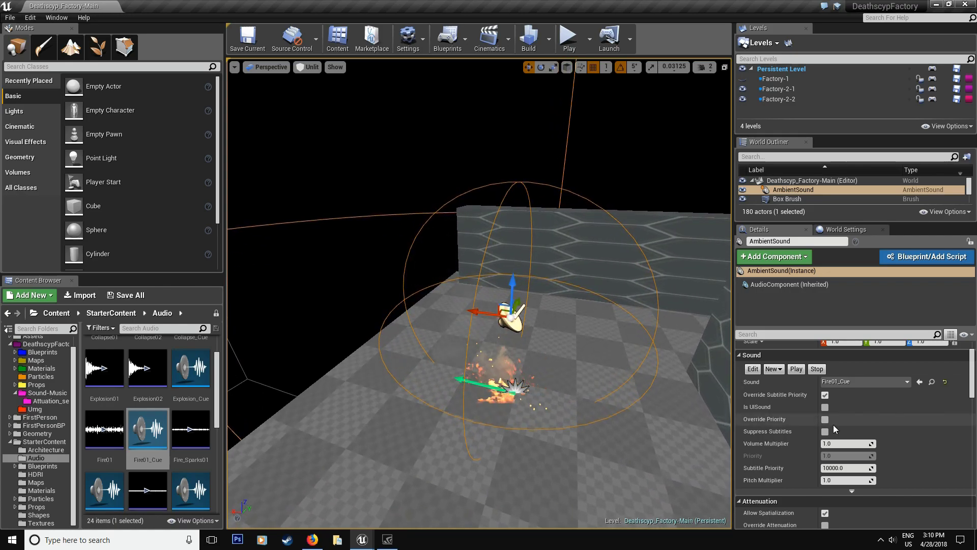
Enable Override Attenuation on the ambient sound so its attenuation properties can be edited directly.
scroll(826, 416, down, 5)
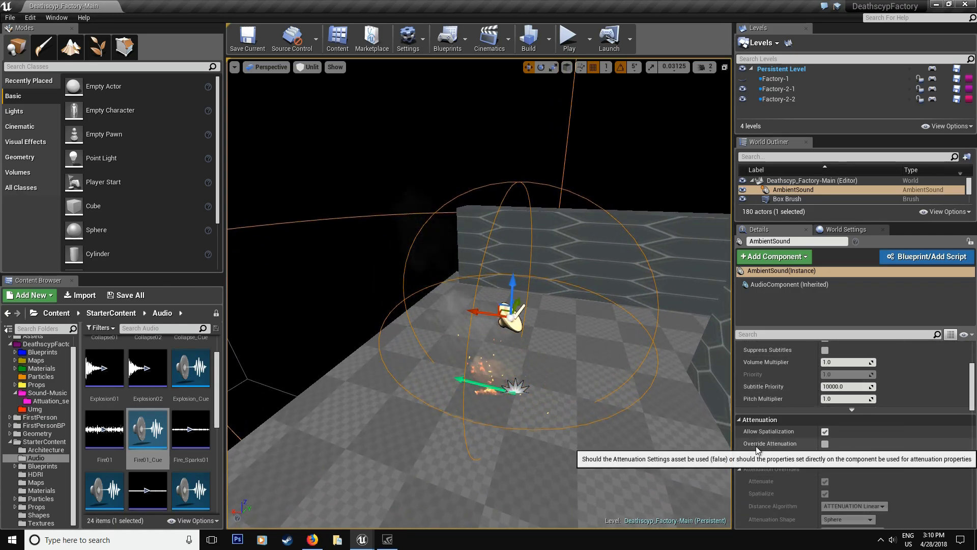
scroll(885, 440, down, 3)
click(825, 378)
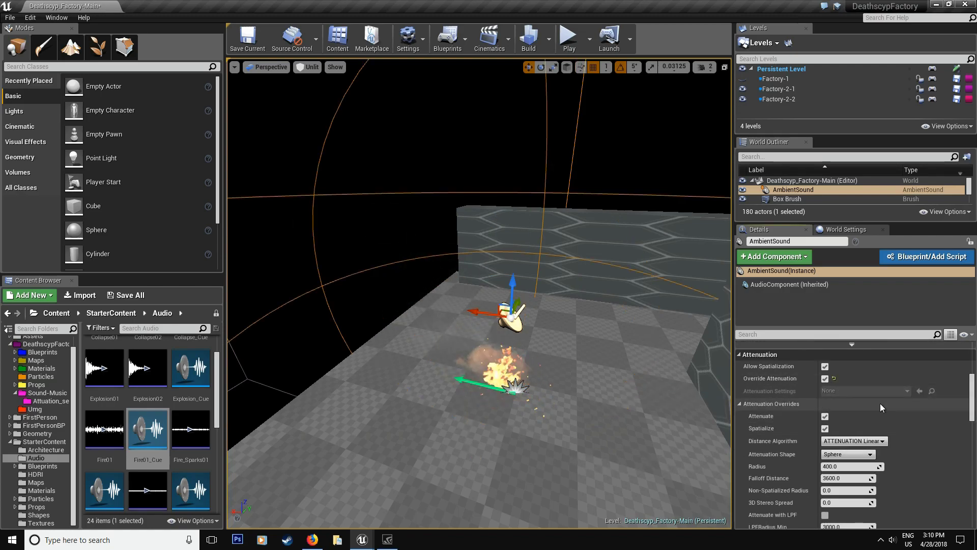
Review the ambient sound's attenuation override settings, from distance and shape down to listener focus and occlusion.
scroll(880, 403, down, 2)
scroll(840, 433, down, 5)
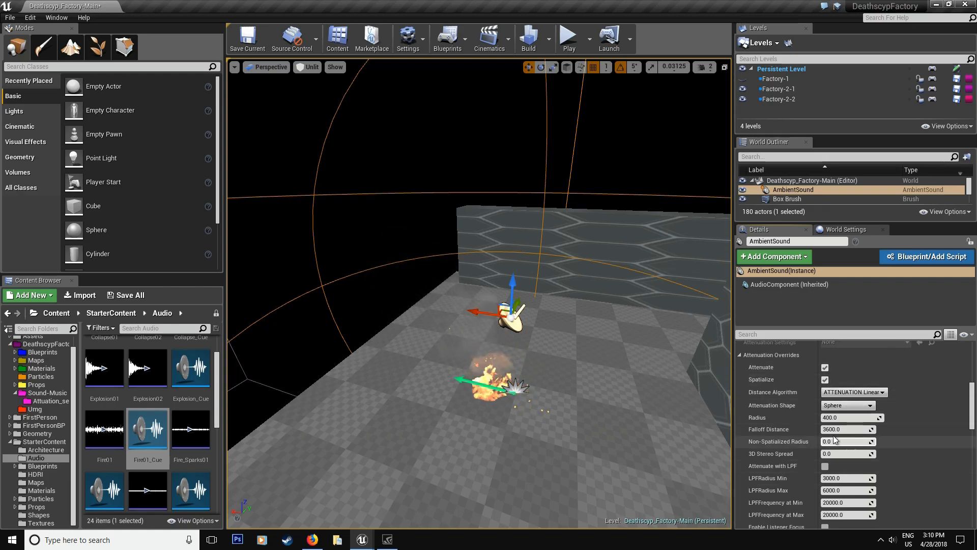
scroll(829, 479, up, 5)
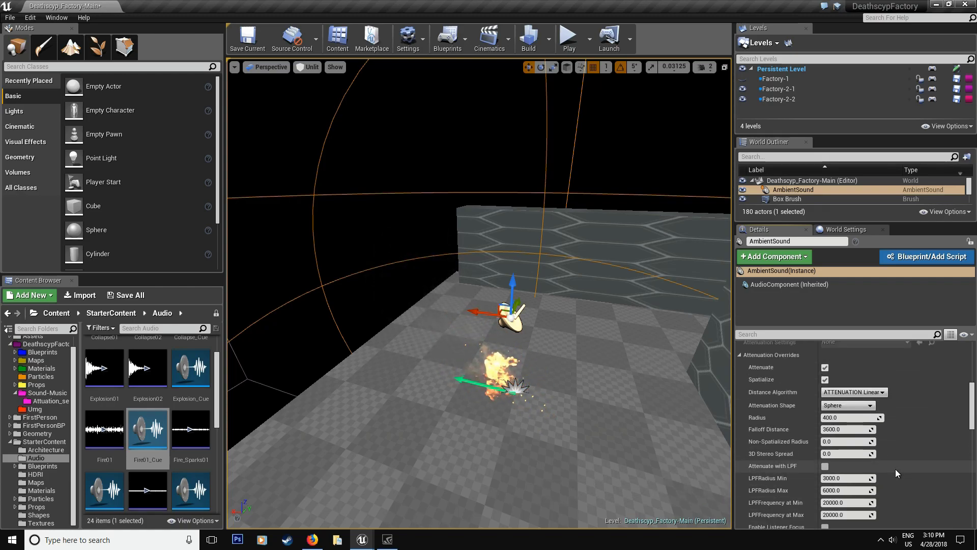
scroll(895, 468, up, 1)
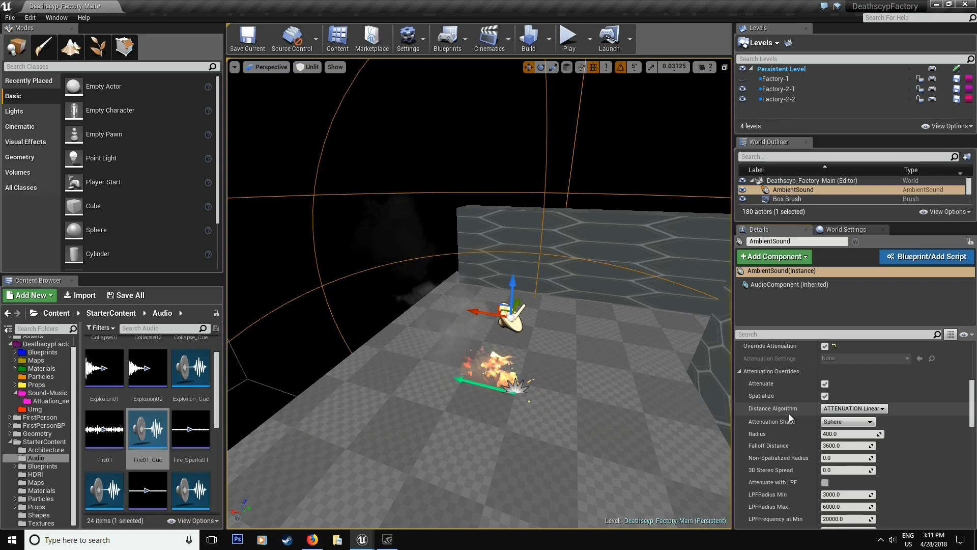
scroll(797, 402, down, 5)
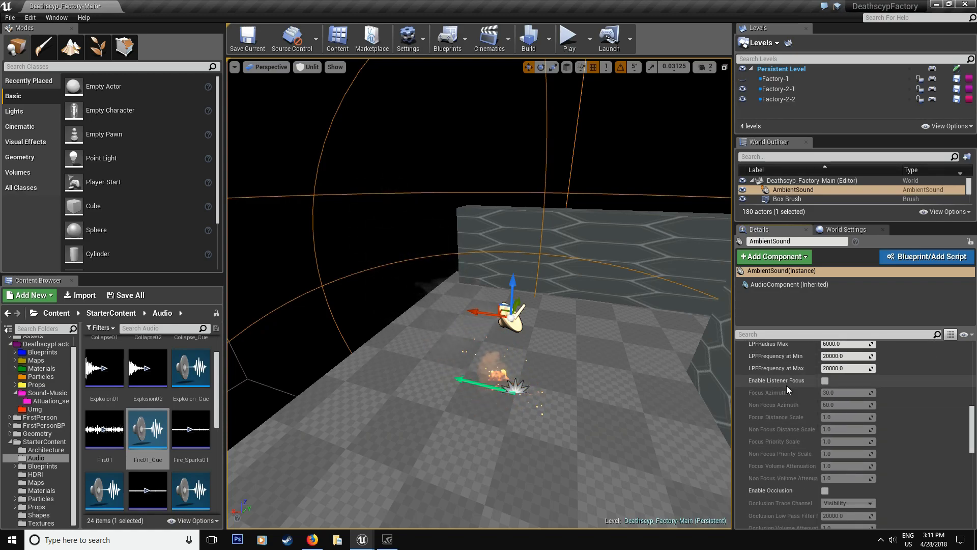
scroll(793, 387, down, 2)
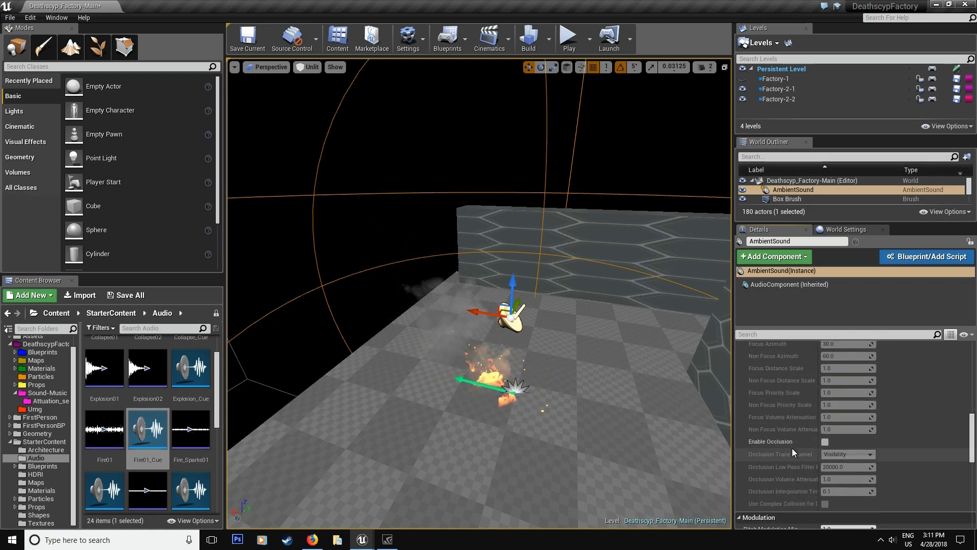
scroll(798, 438, up, 2)
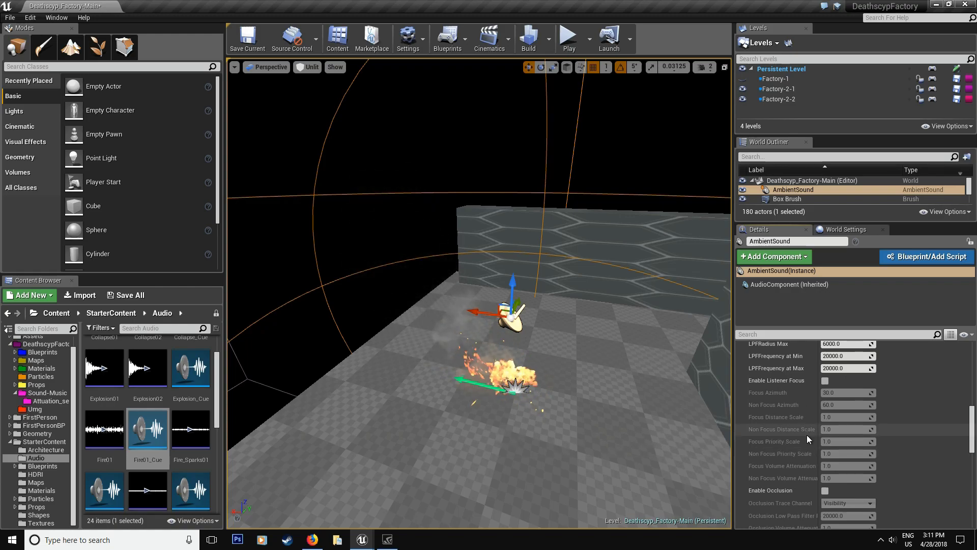
scroll(807, 437, down, 1)
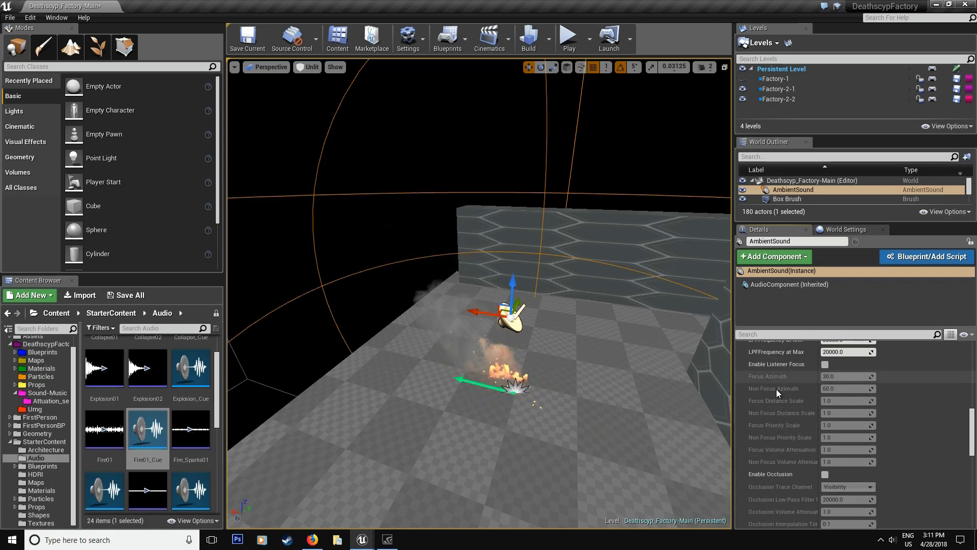
Examine how the hexagon-patterned walls stand between a listener and the ambient sound, viewing from both sides.
right_drag(631, 357, 685, 293)
right_drag(463, 368, 590, 368)
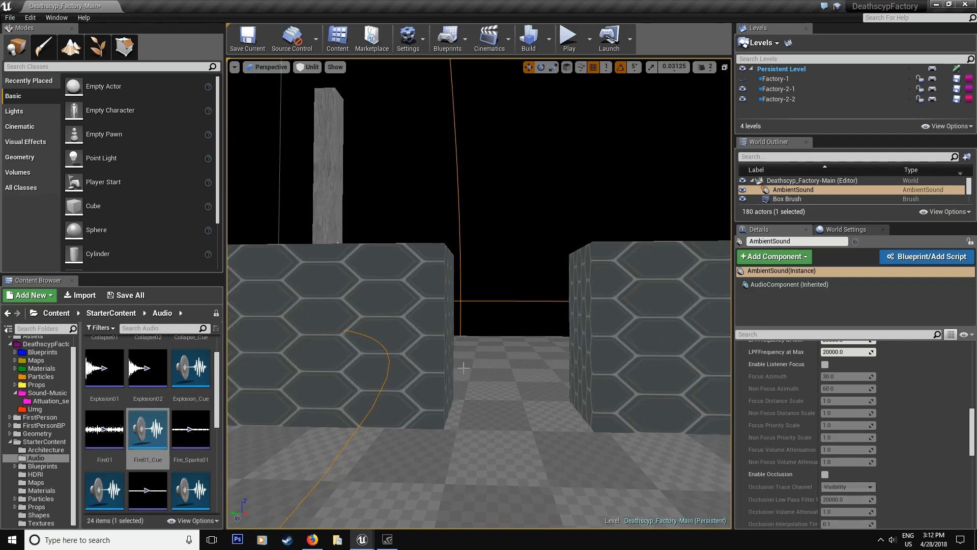
right_drag(337, 243, 190, 257)
mouse_move(266, 289)
right_down()
mouse_move(247, 301)
mouse_move(263, 307)
right_up()
mouse_move(600, 389)
right_down()
mouse_move(644, 392)
mouse_move(604, 392)
right_up()
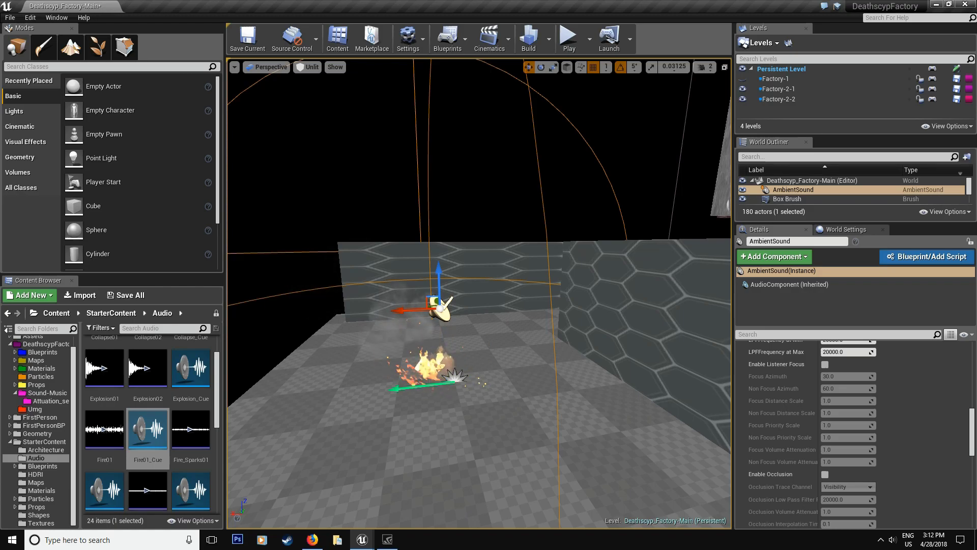
key(d)
right_drag(645, 432, 498, 431)
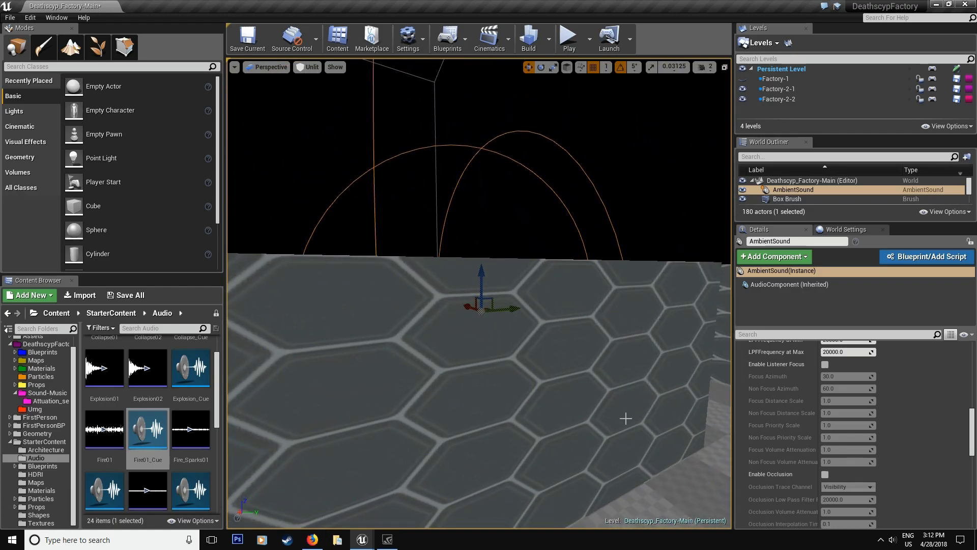
right_drag(625, 419, 697, 420)
key(a)
key(a)
right_drag(591, 429, 585, 433)
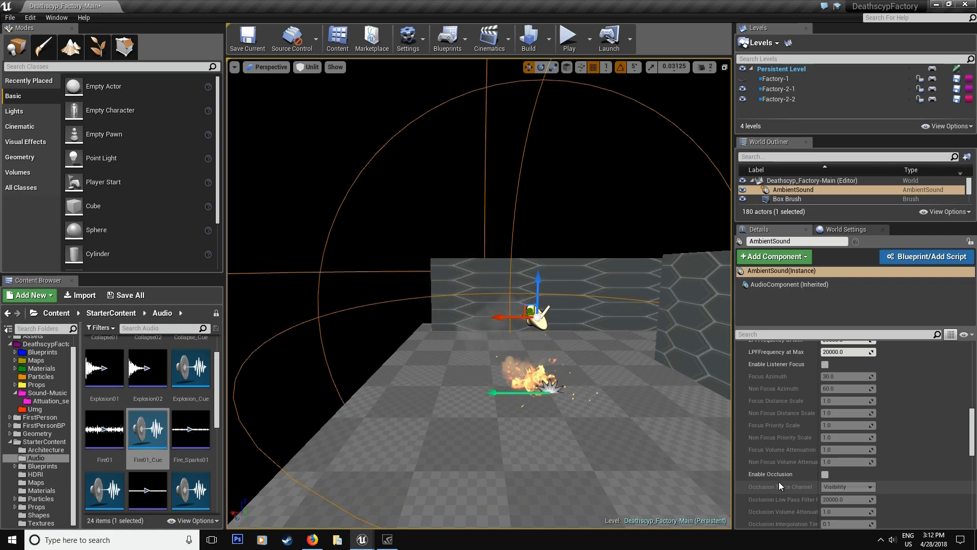
Set the ambient sound's attenuation Falloff Distance to 1000 and its Radius to 200.
scroll(778, 463, up, 5)
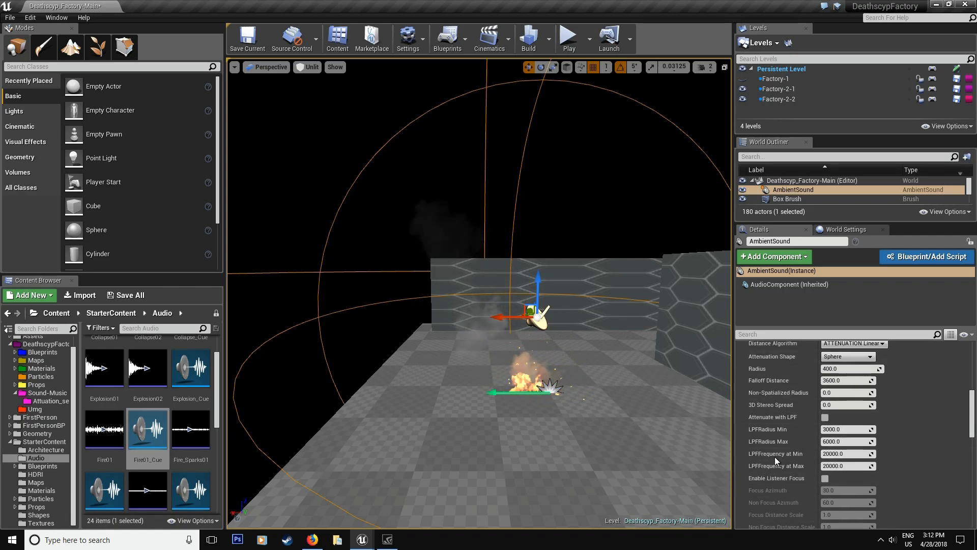
scroll(776, 461, up, 3)
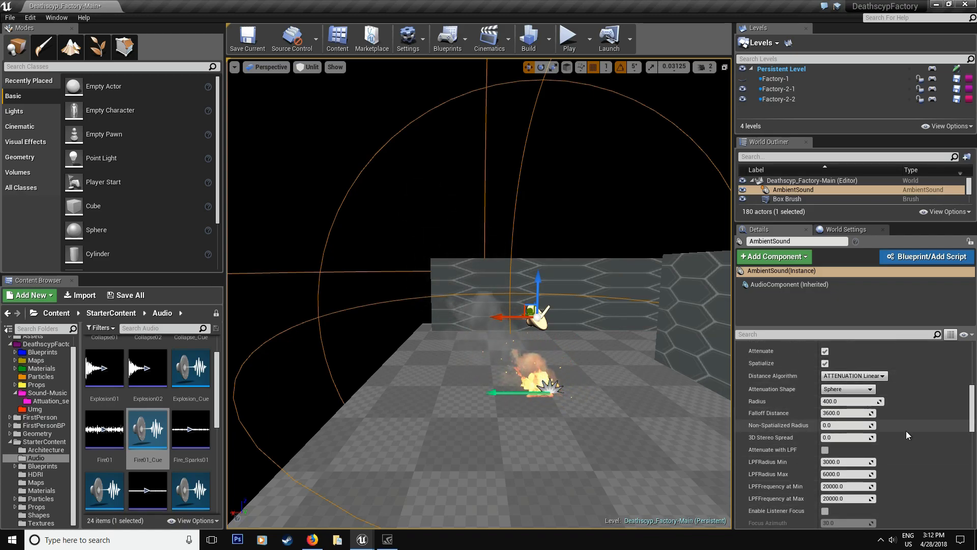
scroll(824, 417, up, 2)
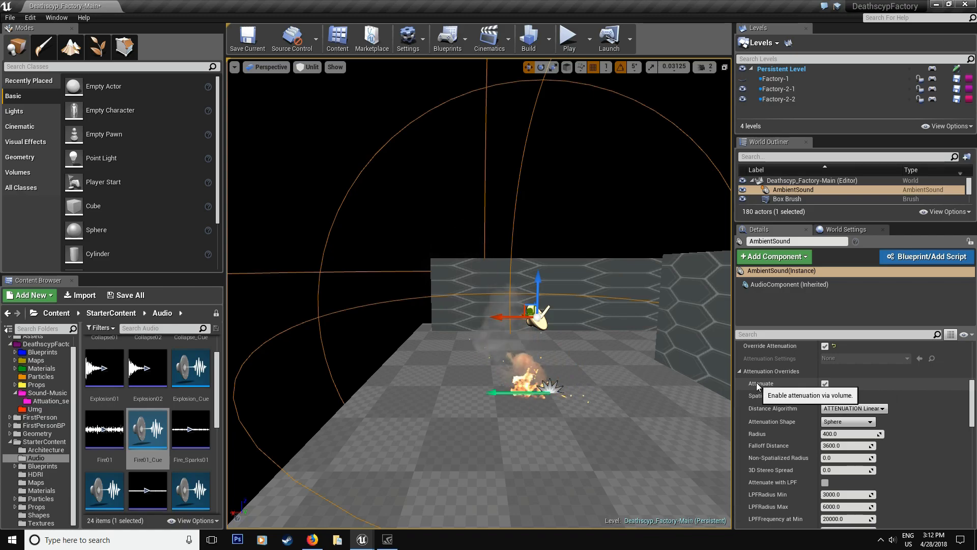
key(f)
right_drag(551, 367, 525, 384)
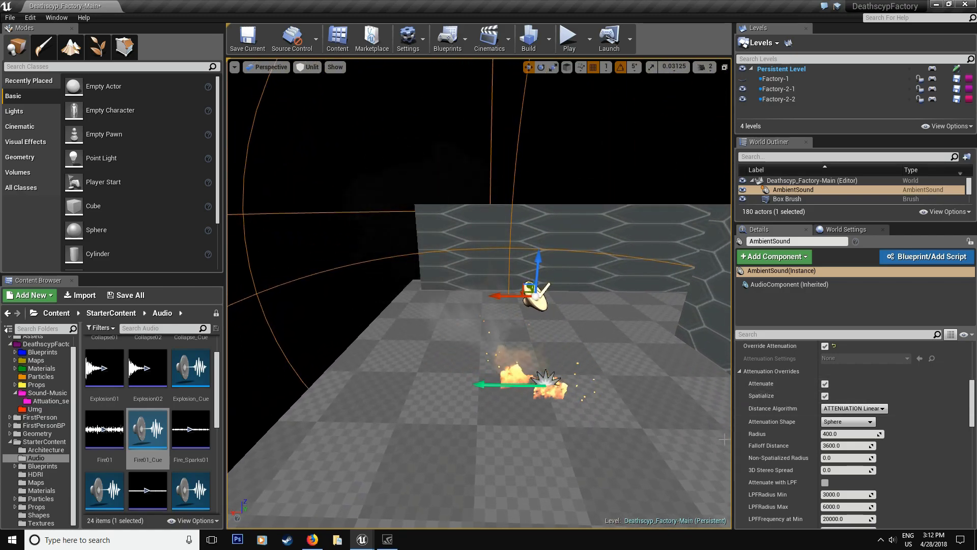
right_drag(585, 315, 392, 321)
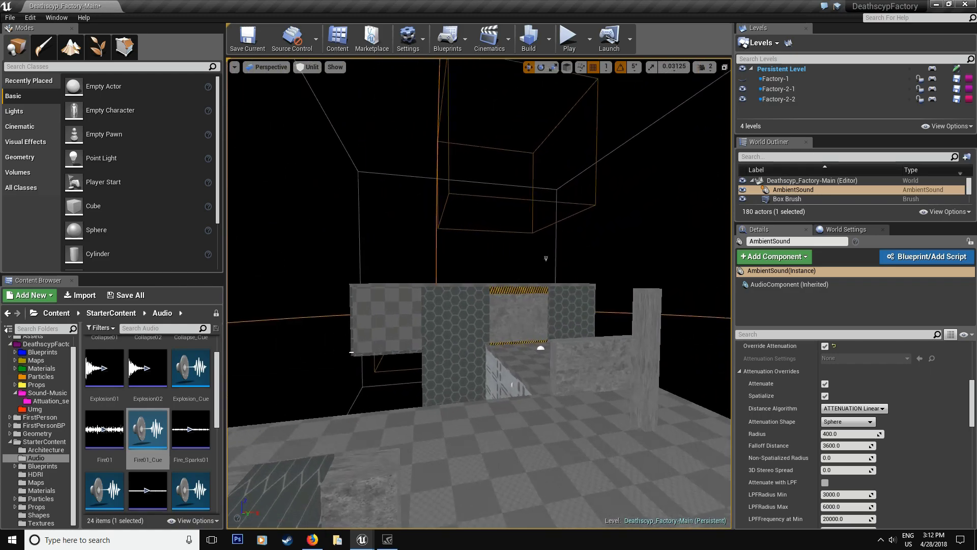
alt+drag(545, 258, 644, 264)
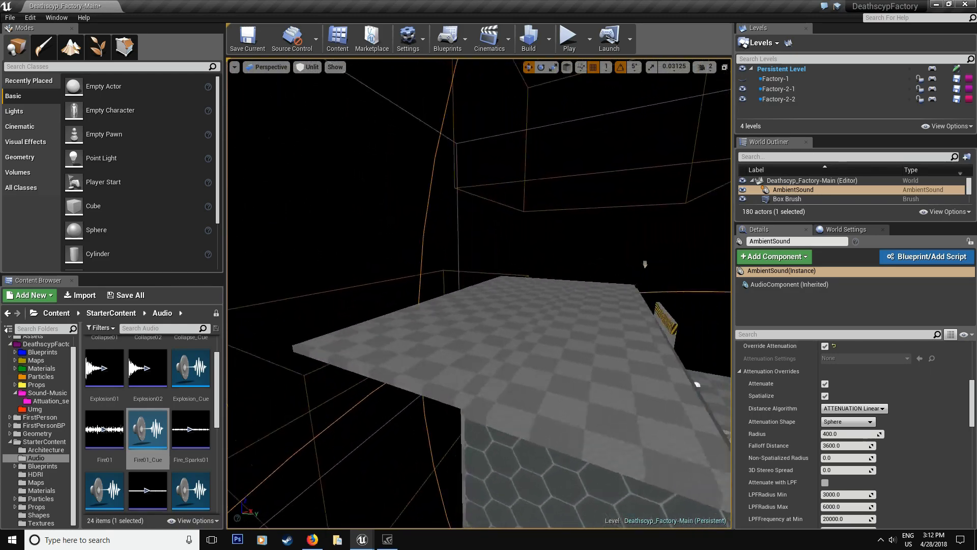
right_drag(458, 306, 571, 310)
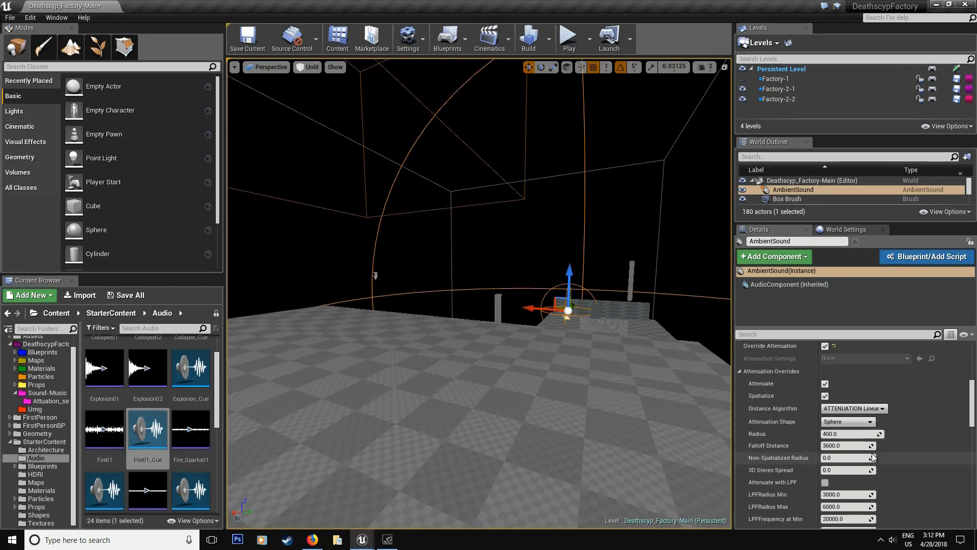
click(853, 447)
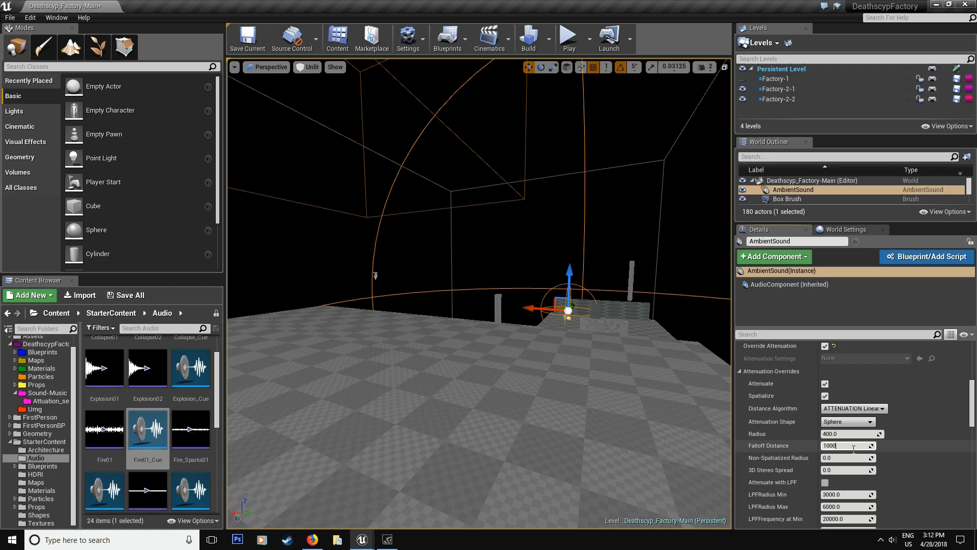
click(842, 434)
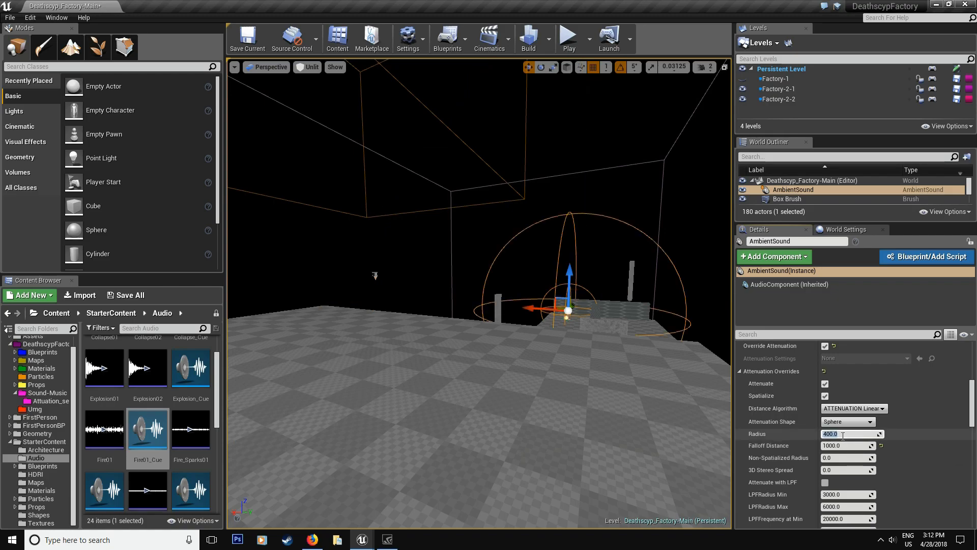
key(Return)
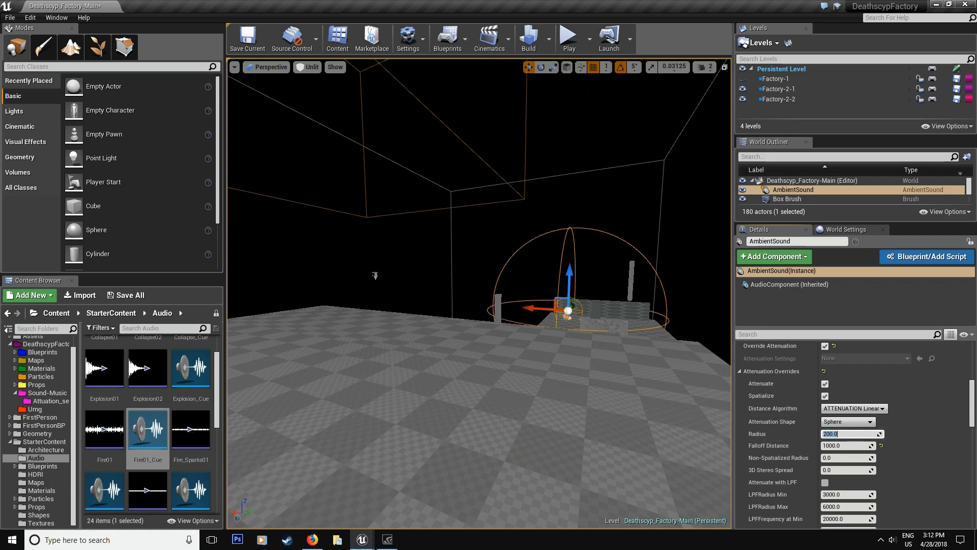
Change the ambient sound's Attenuation Shape to Box, after checking the reduced sphere up close at the fire.
right_drag(656, 397, 687, 397)
key(w)
key(w)
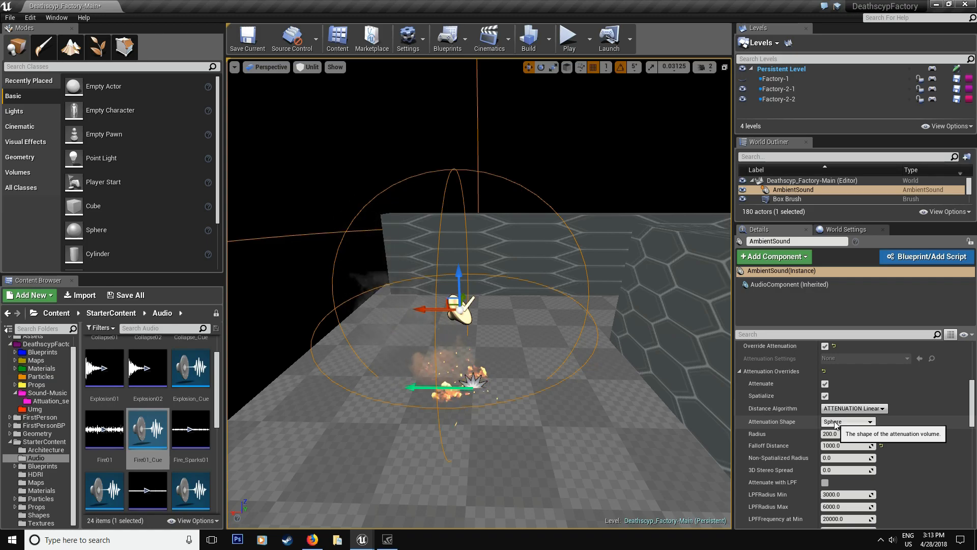
right_drag(600, 336, 575, 311)
mouse_move(637, 349)
right_down()
mouse_move(591, 417)
mouse_move(637, 348)
right_up()
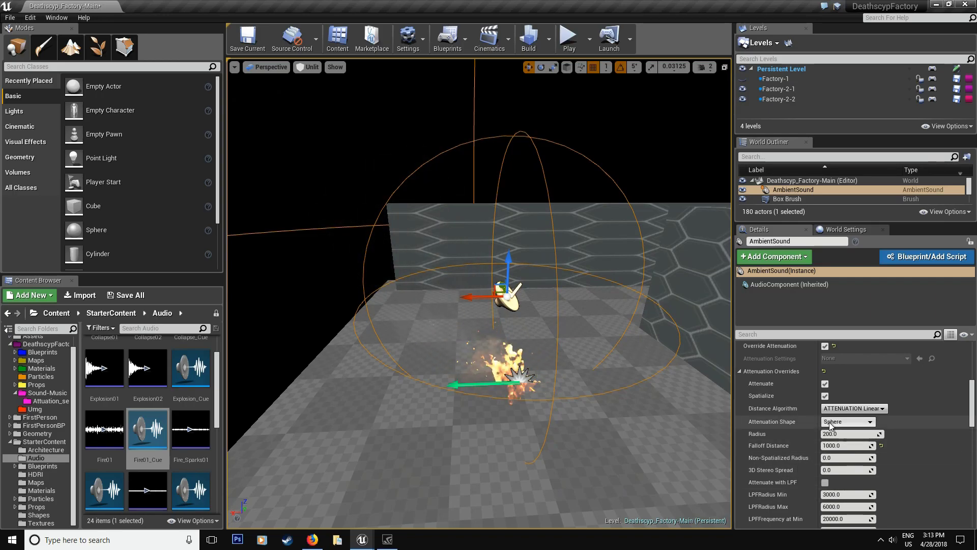
click(842, 422)
click(840, 443)
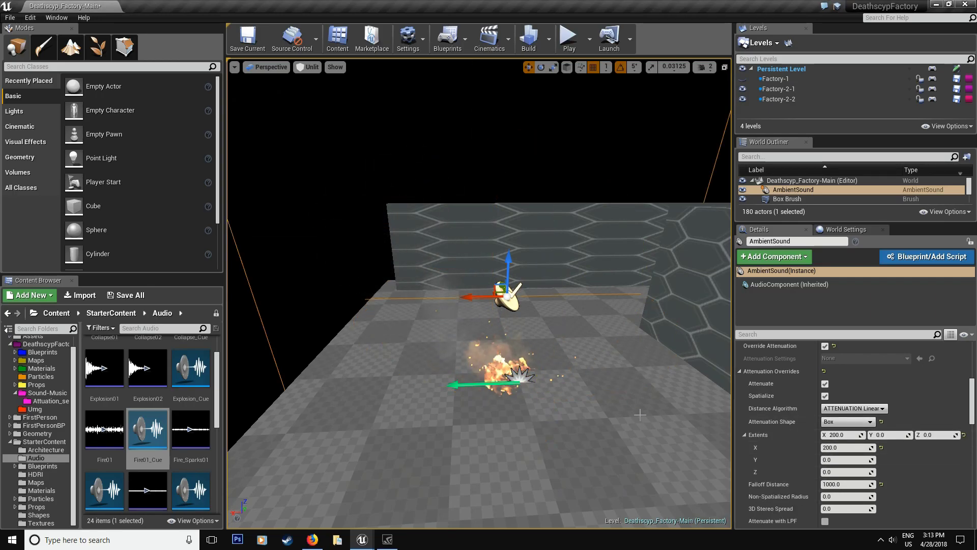
Set the Y and Z extents of the ambient sound's attenuation box to 200 each.
right_drag(478, 295, 478, 295)
right_drag(636, 377, 646, 374)
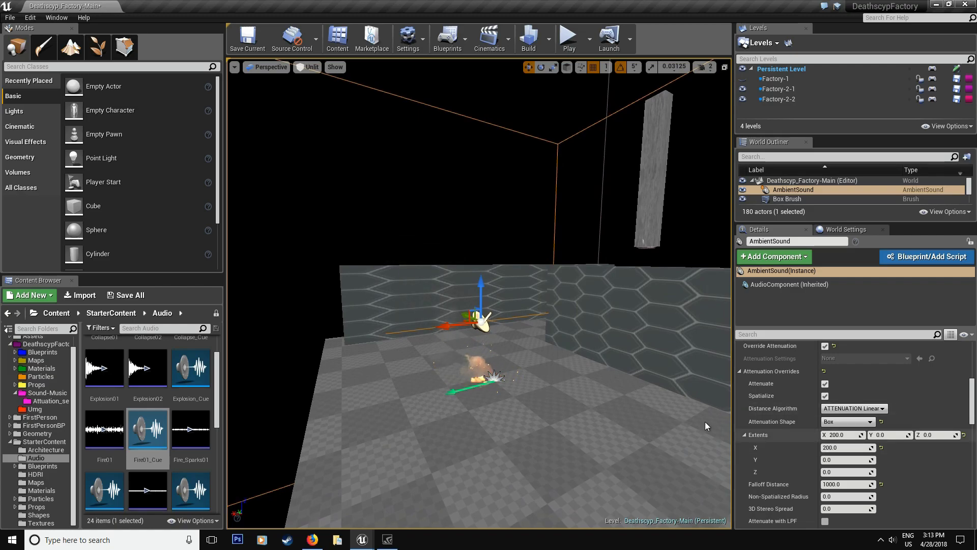
text(200)
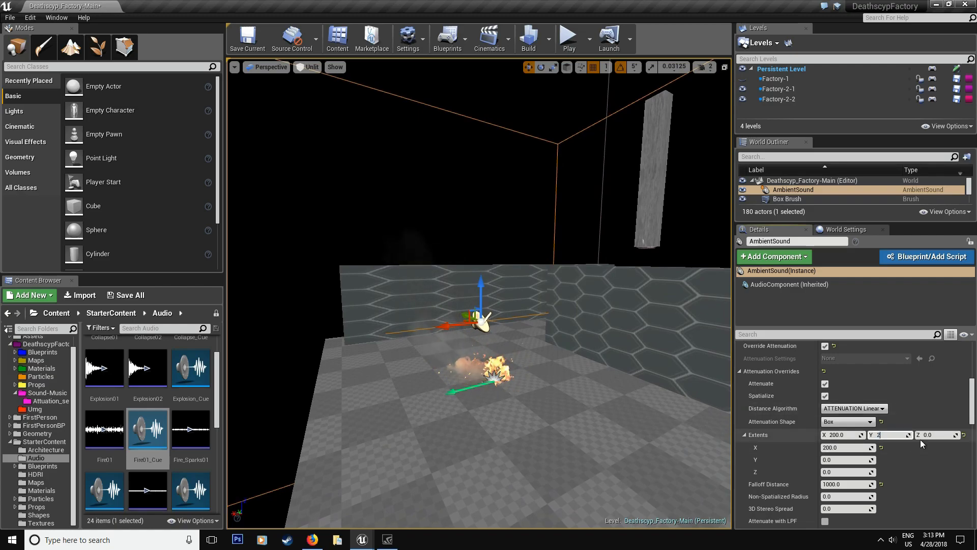
click(950, 435)
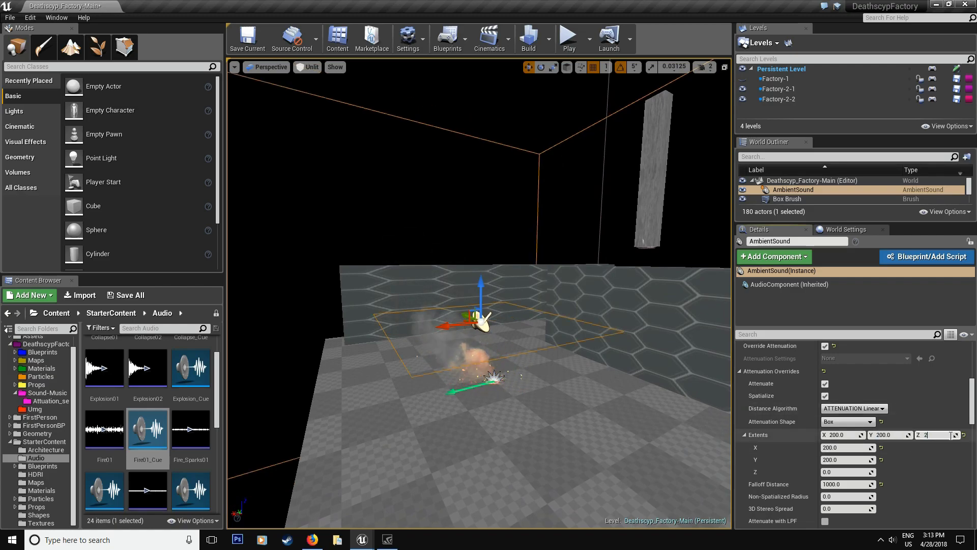
text(200)
key(Return)
Examine the box-shaped attenuation volume and its falloff boundary around the fire from several angles.
right_drag(255, 343, 255, 343)
right_drag(446, 332, 416, 265)
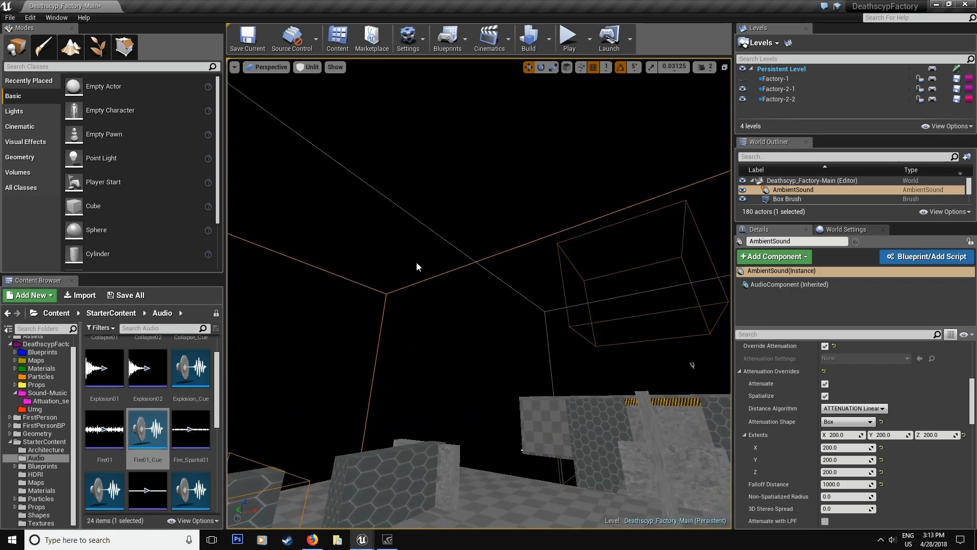
right_drag(553, 290, 553, 291)
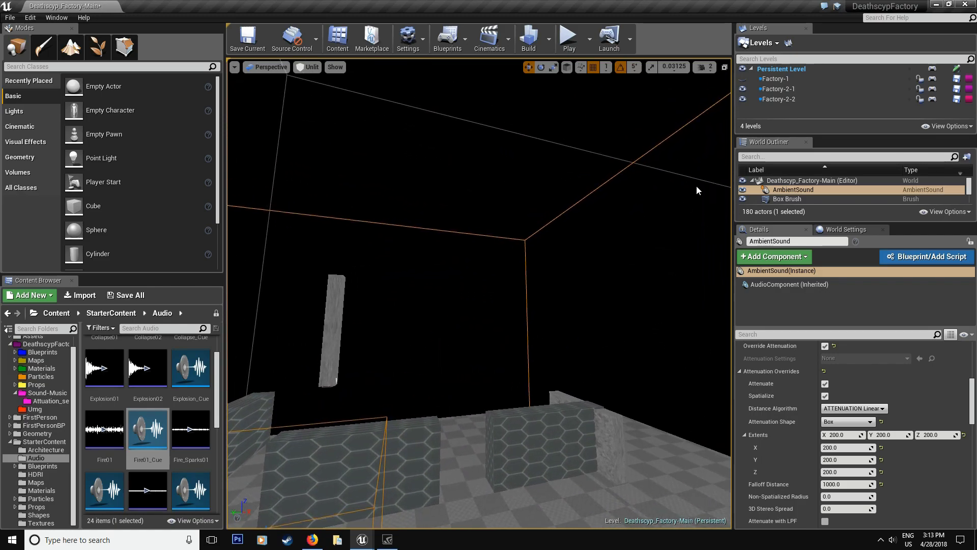
right_drag(493, 159, 603, 189)
key(s)
key(w)
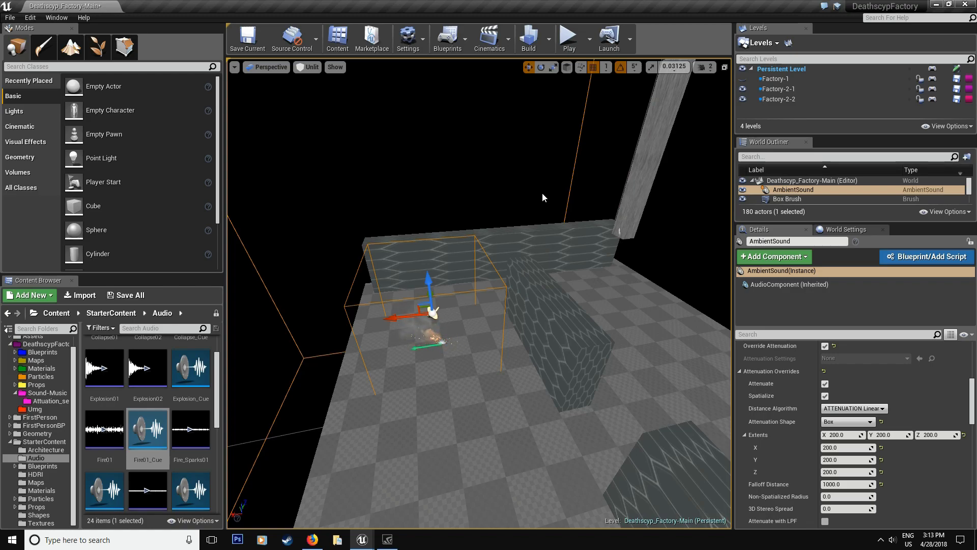
Change the ambient sound's Attenuation Shape back to Sphere and check the spherical volume around the fire.
right_drag(542, 197, 528, 286)
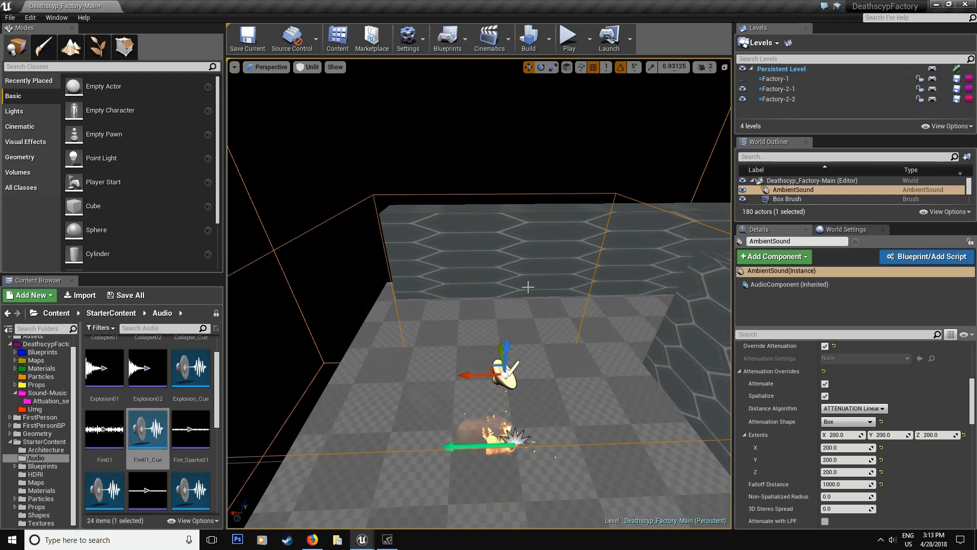
click(849, 422)
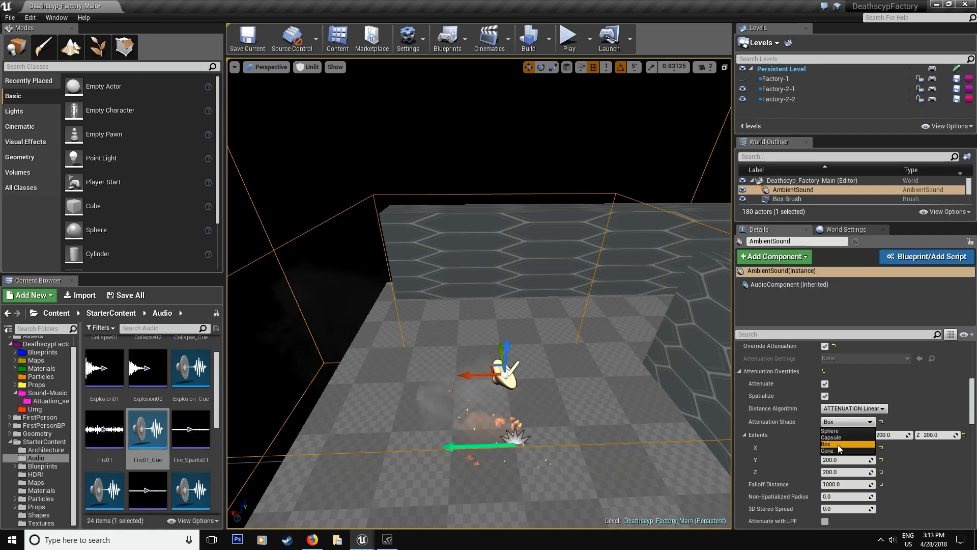
click(837, 431)
right_drag(591, 321, 586, 345)
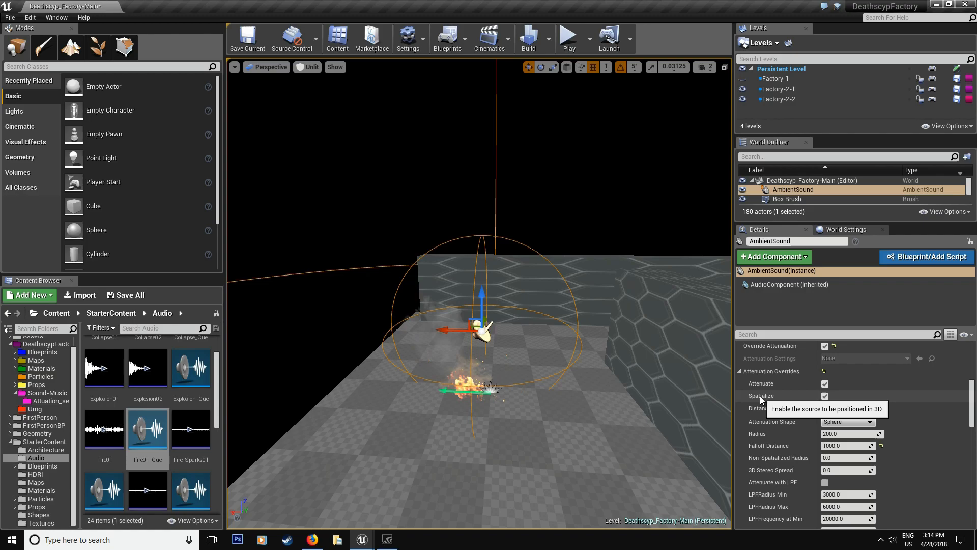
right_drag(600, 351, 580, 346)
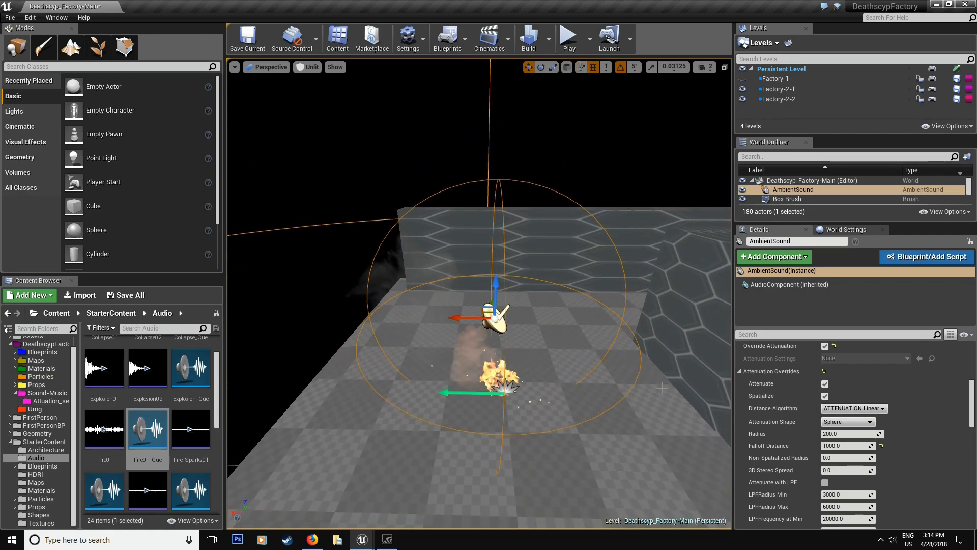
Switch the ambient sound's Spatialize option off and back on.
click(824, 396)
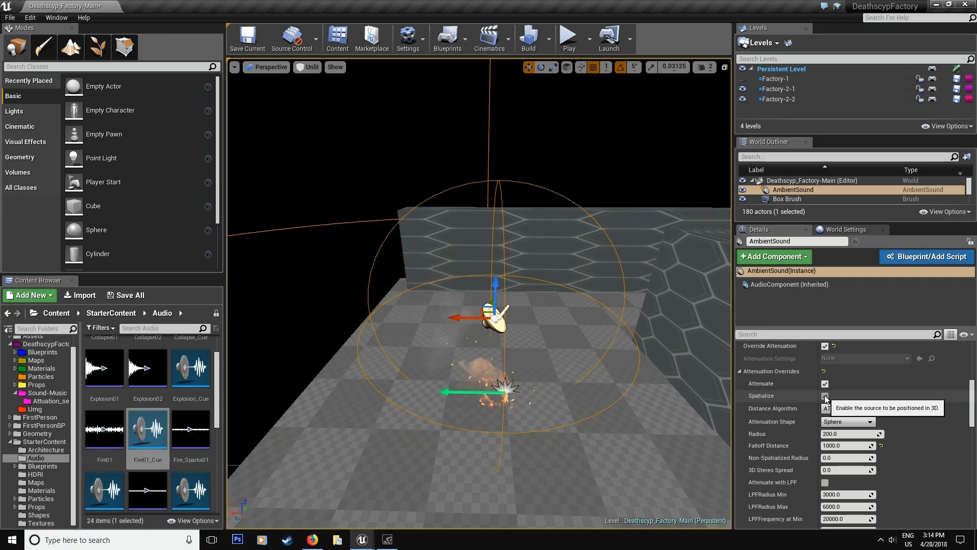
click(825, 396)
mouse_move(560, 326)
right_down()
mouse_move(550, 328)
mouse_move(570, 328)
right_up()
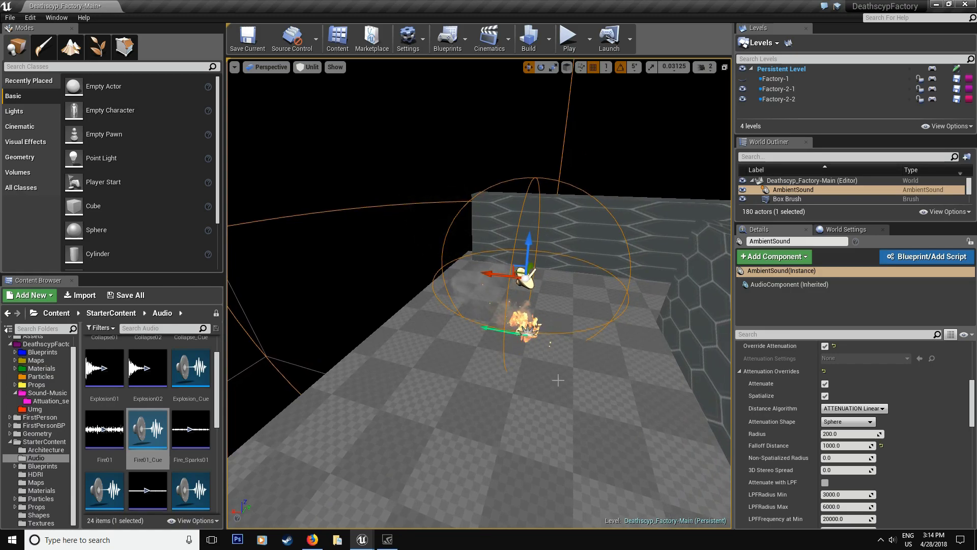
mouse_move(558, 380)
right_down()
mouse_move(529, 381)
mouse_move(560, 380)
mouse_move(552, 376)
right_up()
Play-test the level in unlit view to hear the fire's ambient sound with Spatialize enabled.
click(569, 39)
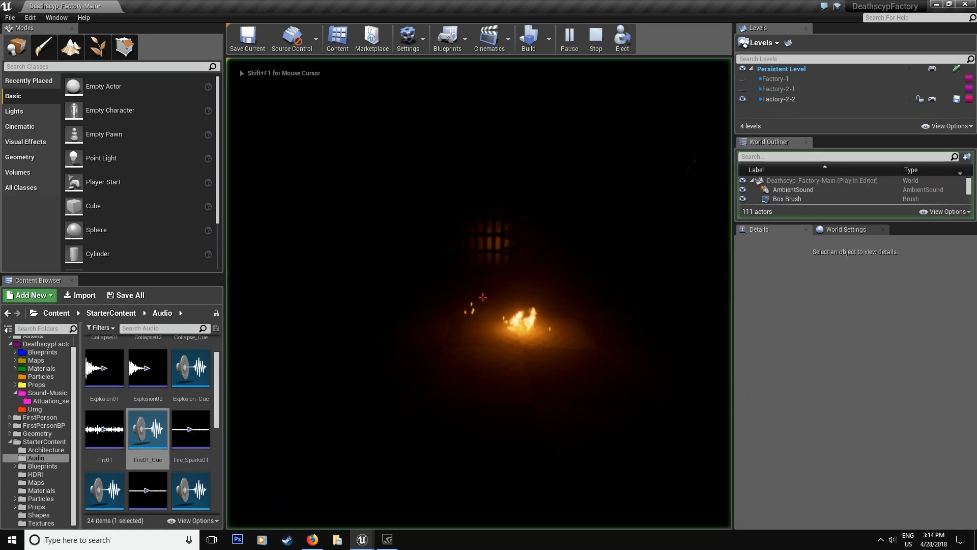
key(F2)
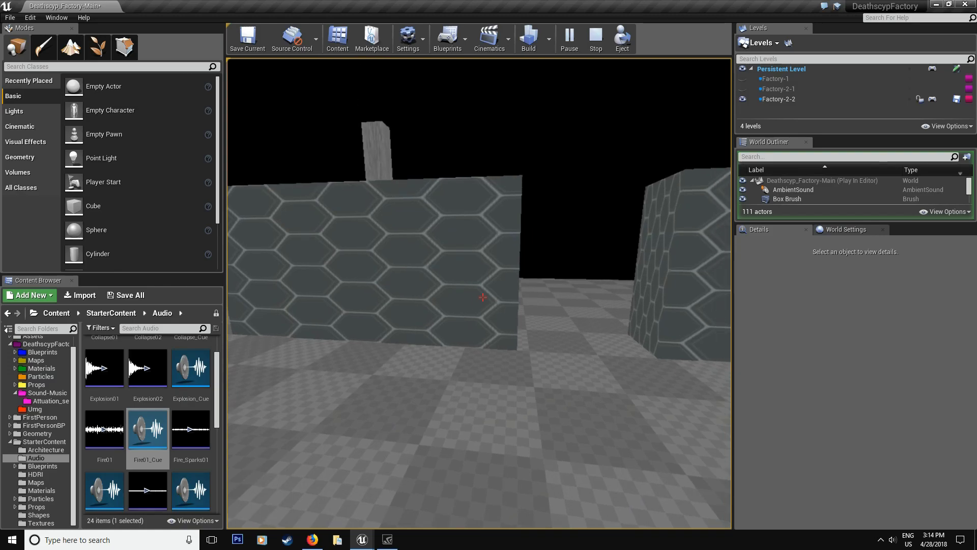
key(Escape)
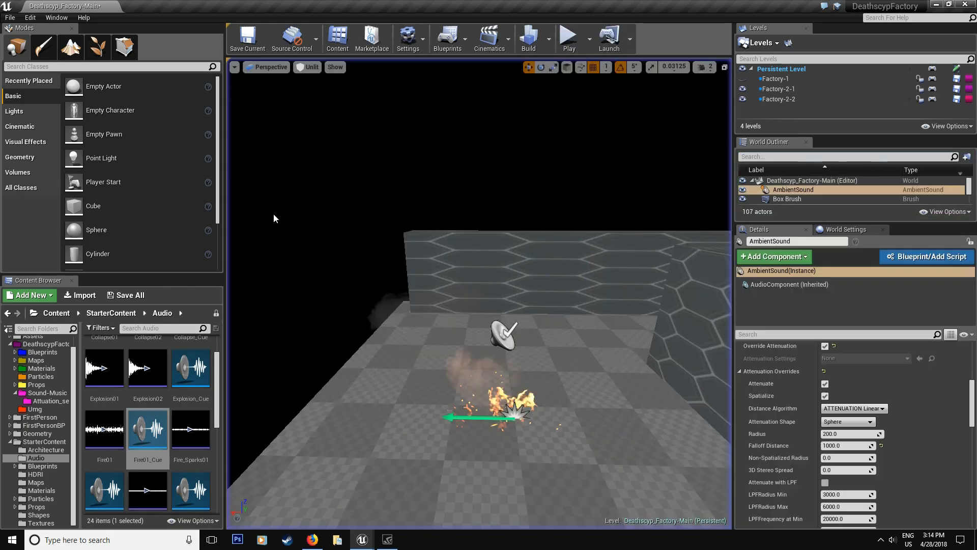
right_drag(369, 304, 367, 312)
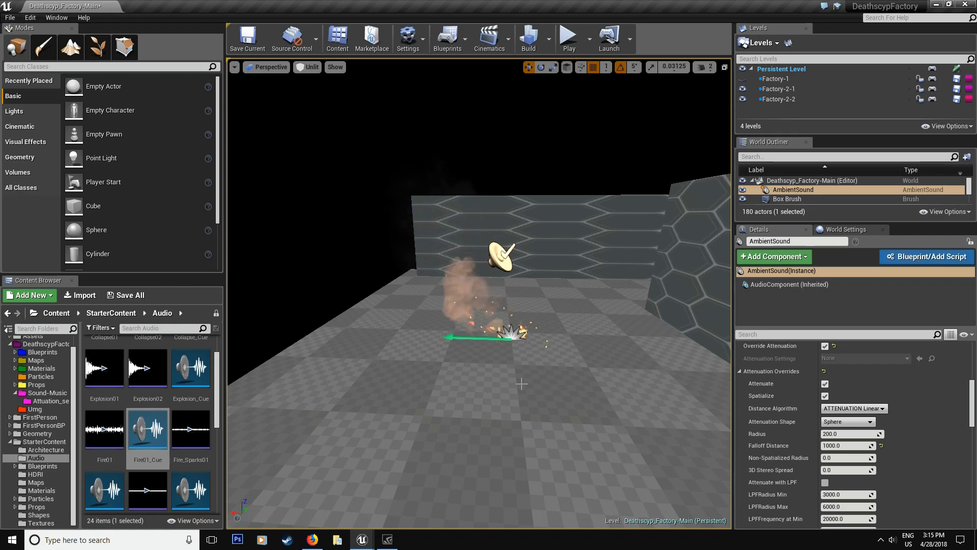
Play-test the fire's ambient sound with Spatialize temporarily disabled, and re-enable the option.
click(825, 396)
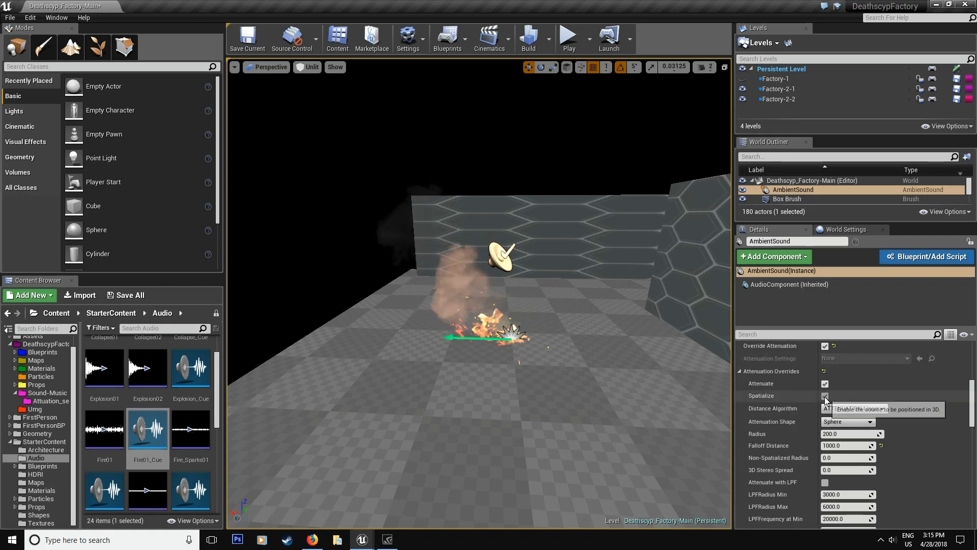
click(583, 41)
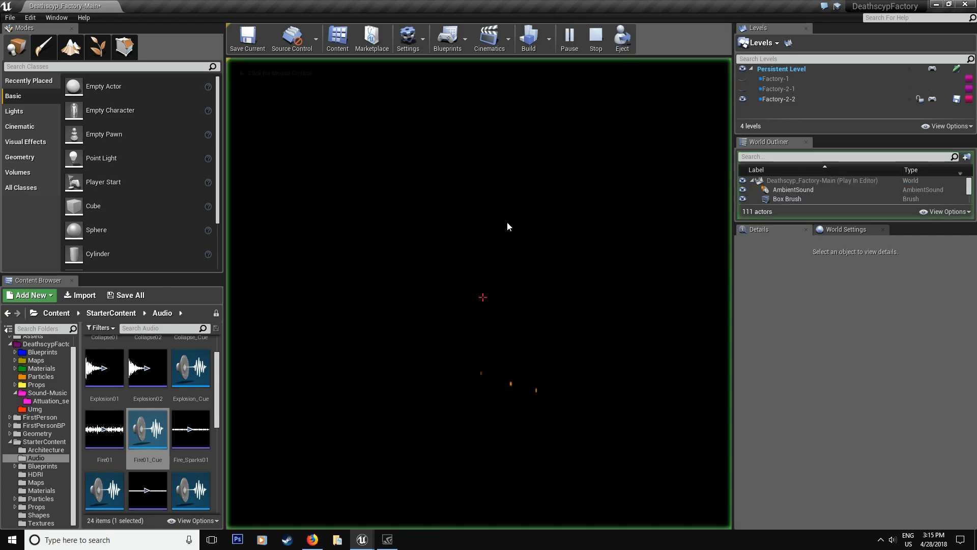
key(w)
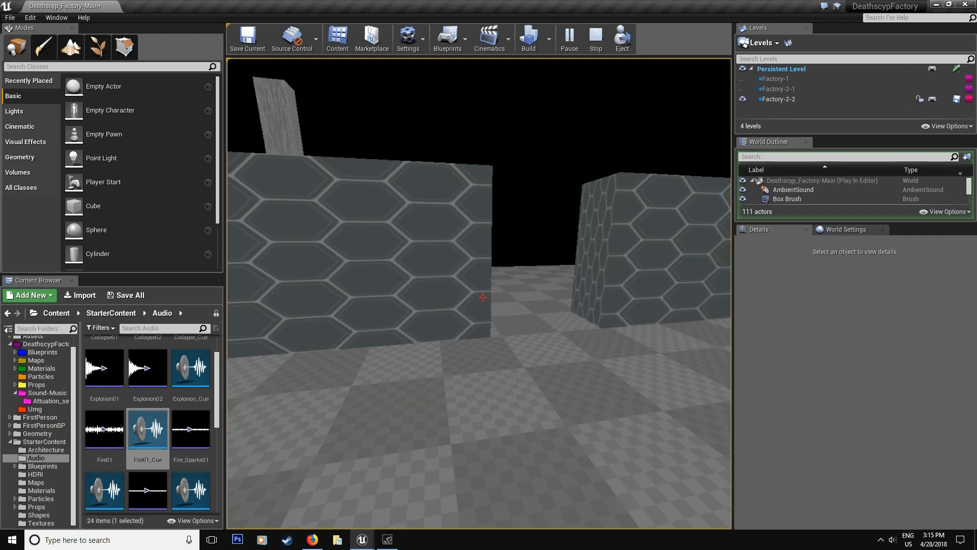
key(Escape)
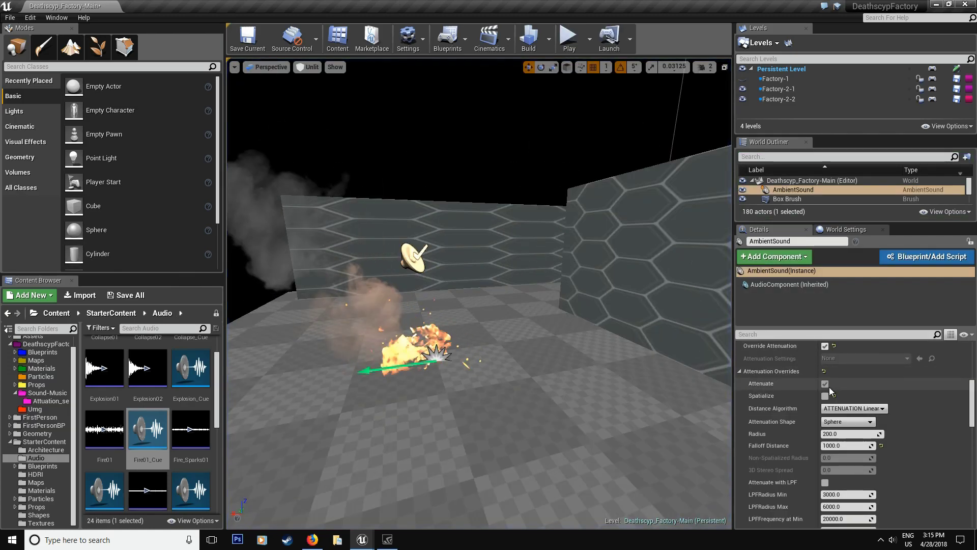
click(825, 395)
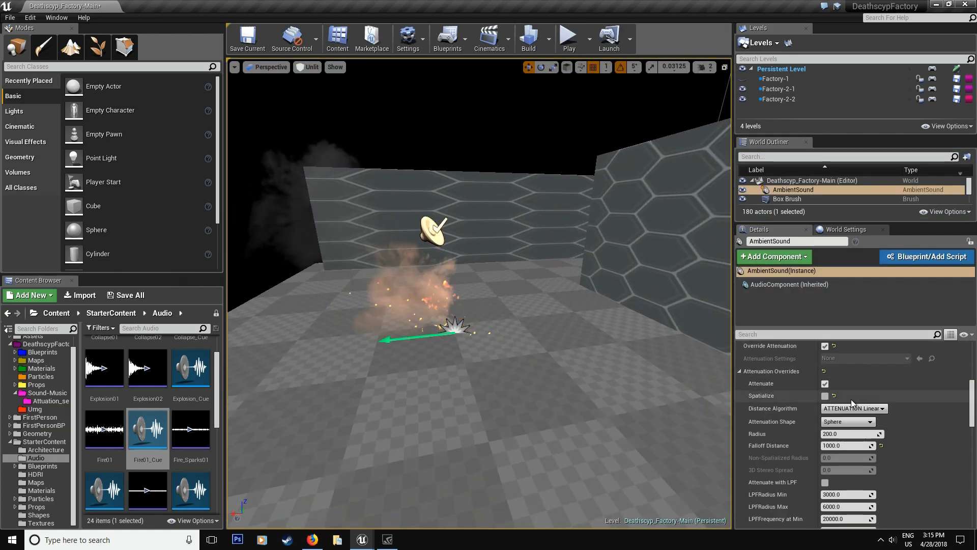
mouse_move(646, 397)
right_down()
mouse_move(585, 397)
mouse_move(628, 399)
right_up()
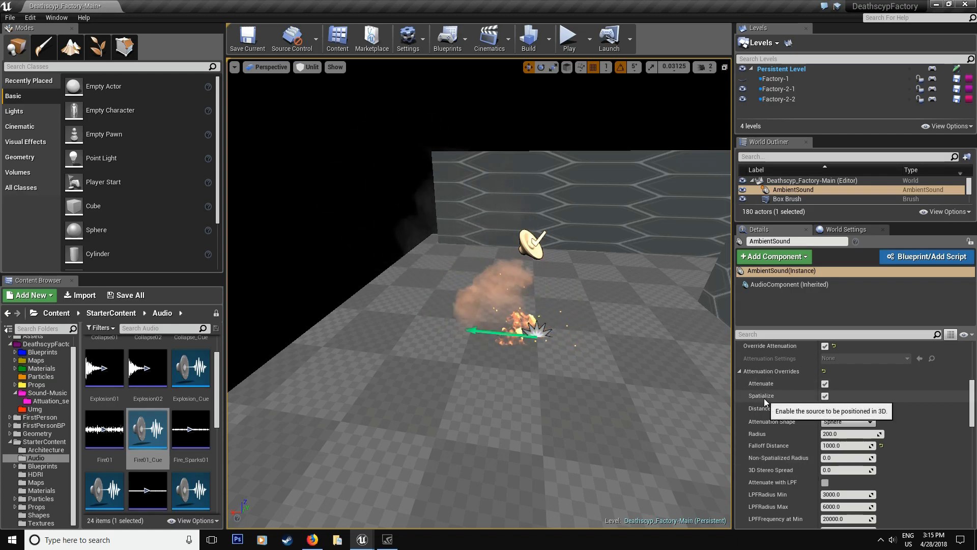
Select the ambient sound above the fire to inspect its attenuation sphere, and play-test the sound close to the fire.
mouse_move(445, 223)
right_down()
mouse_move(488, 262)
mouse_move(444, 223)
right_up()
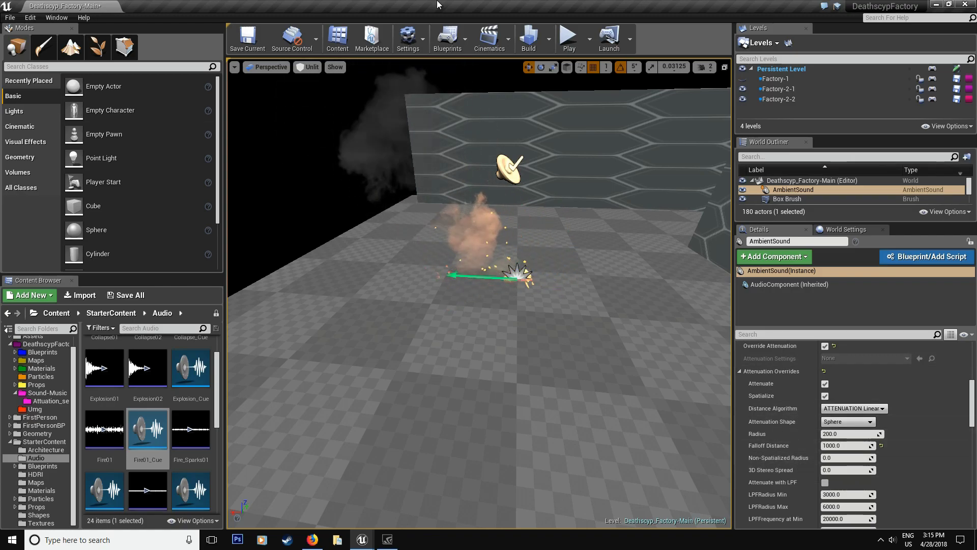
click(514, 172)
right_drag(513, 172, 507, 122)
right_drag(545, 235, 565, 209)
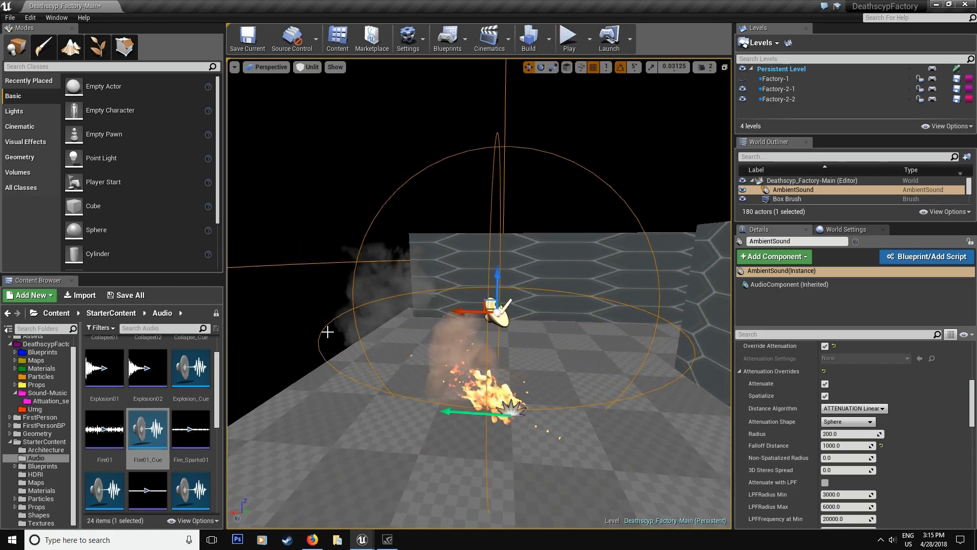
click(568, 38)
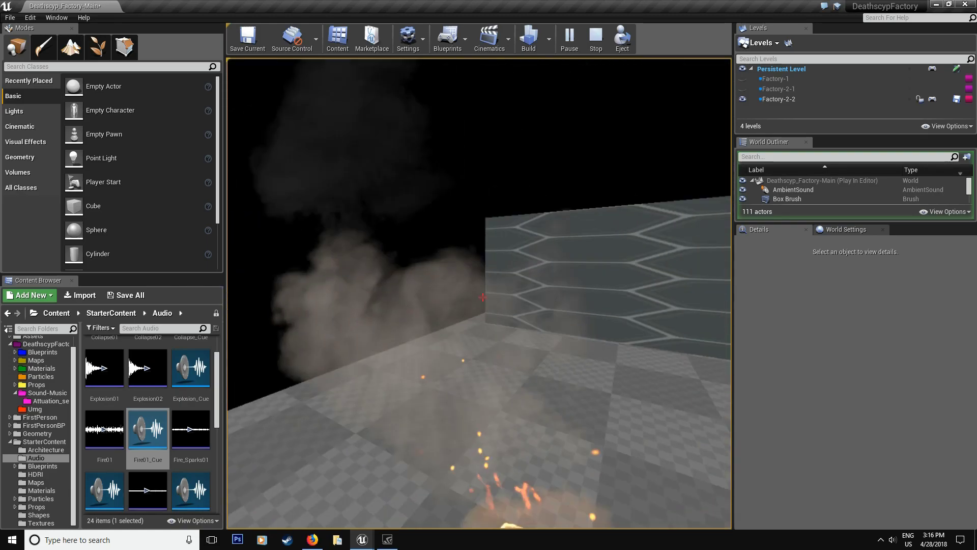
key(Escape)
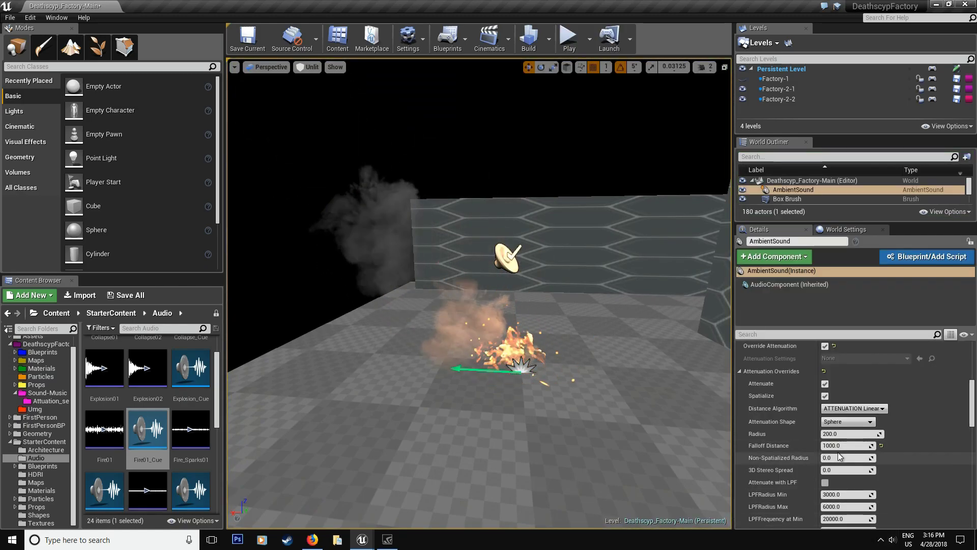
Set the ambient sound's Non-Spatialized Radius to 200.
click(837, 457)
text(200)
key(Return)
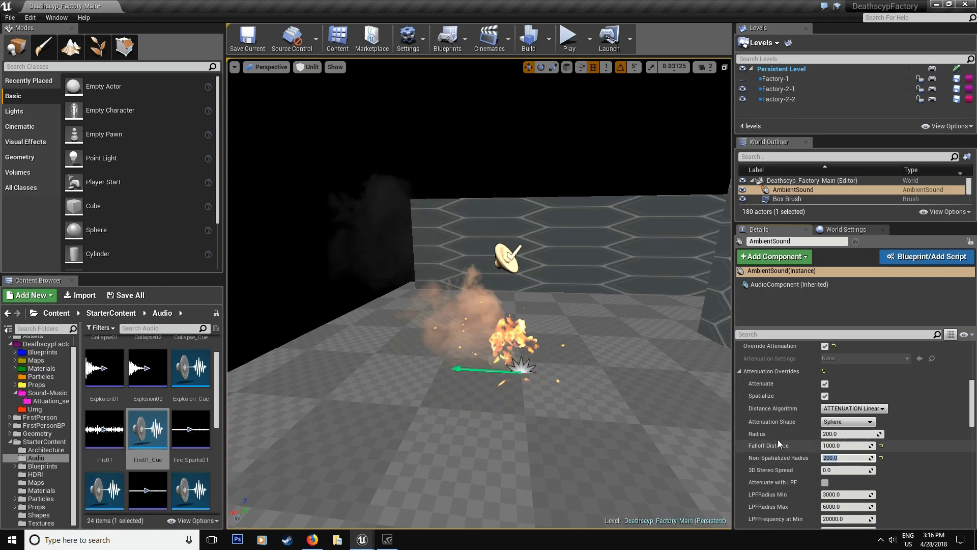
Play-test the level by walking around the fire and away from it to hear the effect of the non-spatialized radius.
click(568, 38)
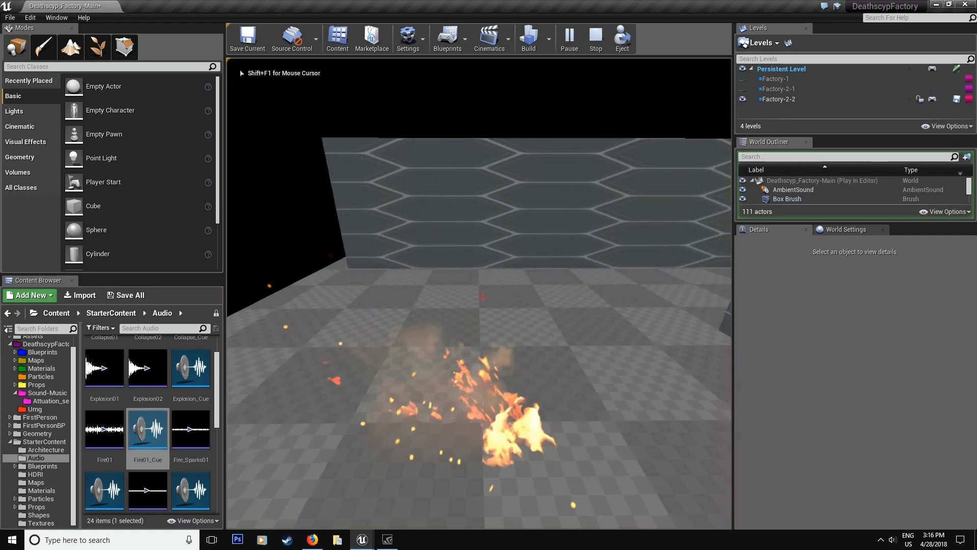
key(w)
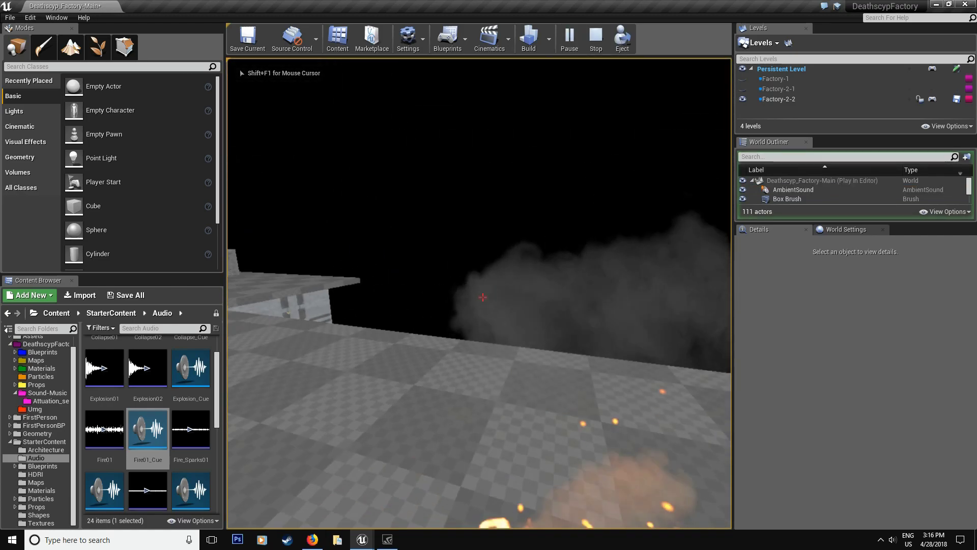
key(w)
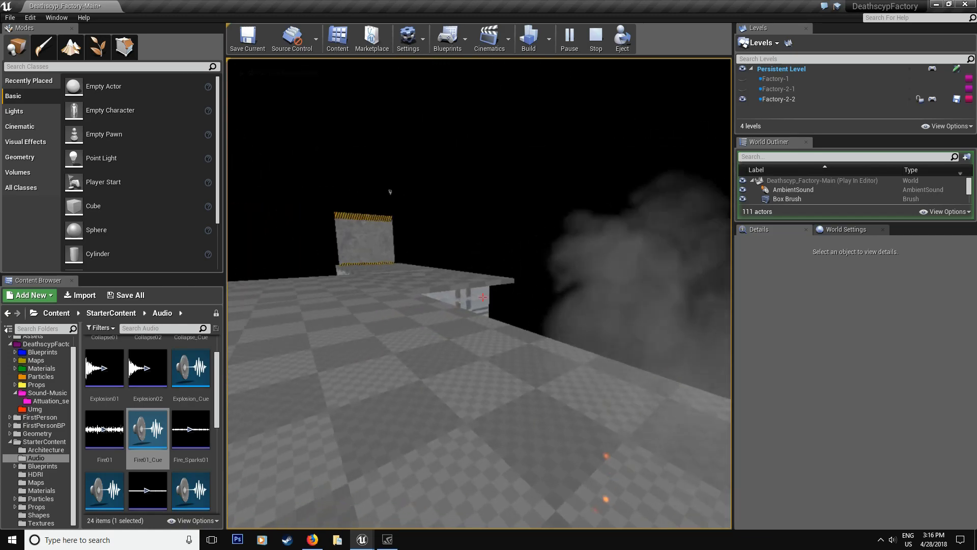
key(w)
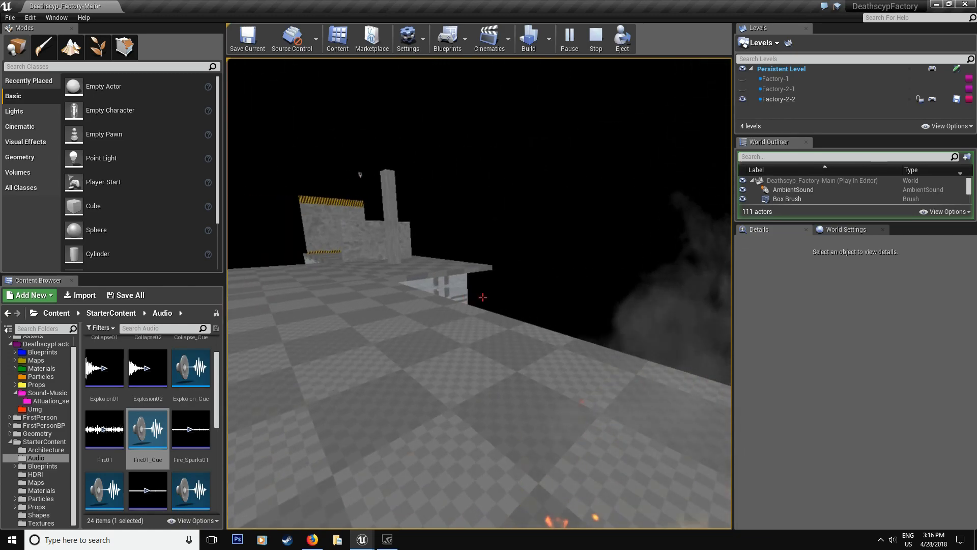
key(s)
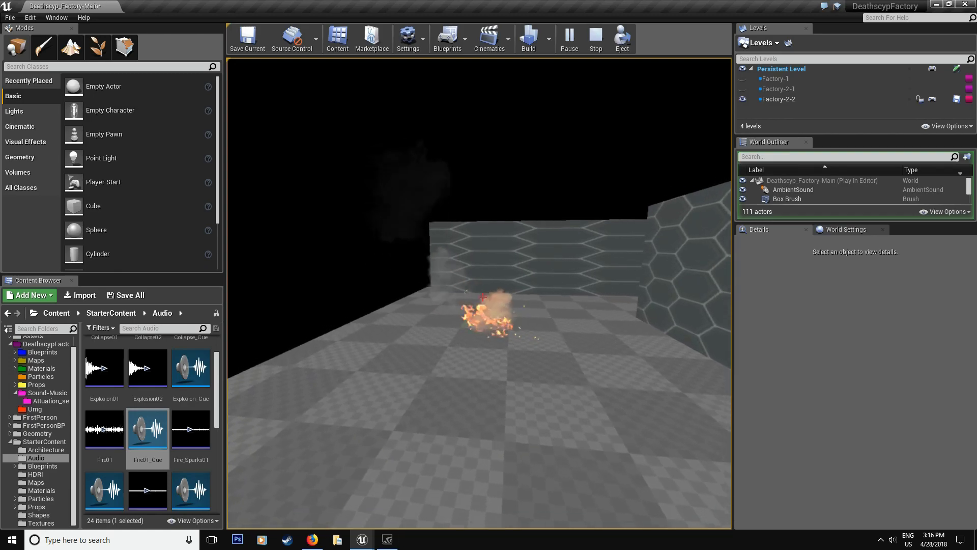
key(w)
key(w)
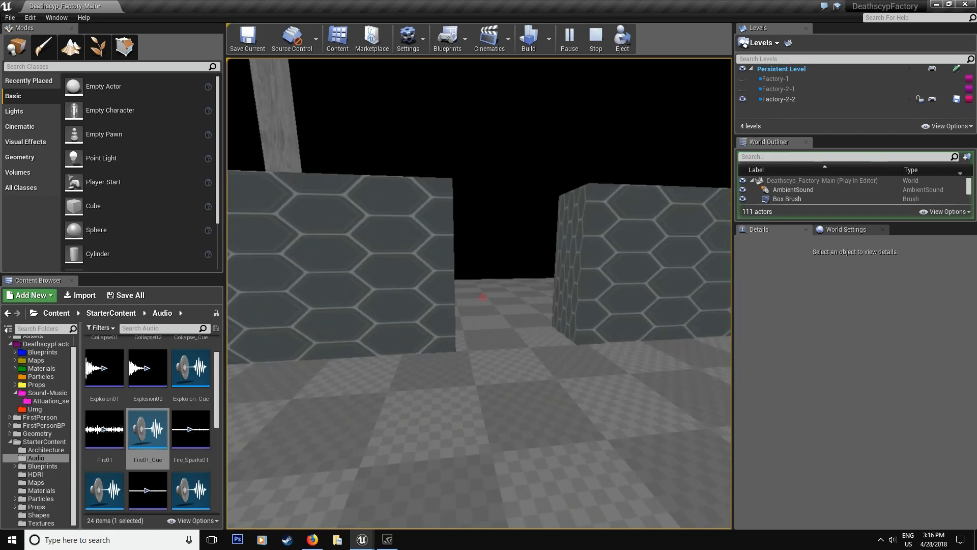
key(Escape)
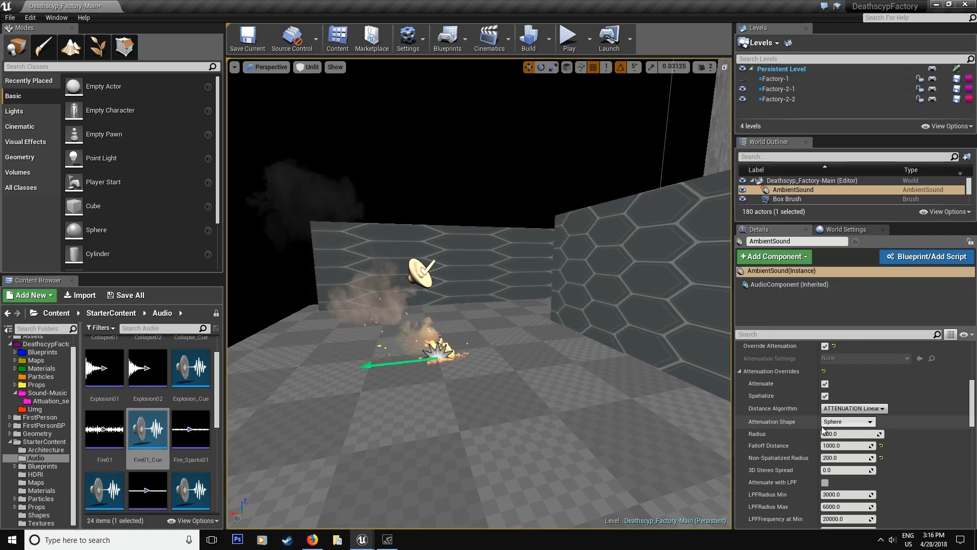
Enable Attenuate with LPF for the ambient sound, with LPFRadius Min at 200 and LPFRadius Max at 1000.
scroll(790, 451, down, 2)
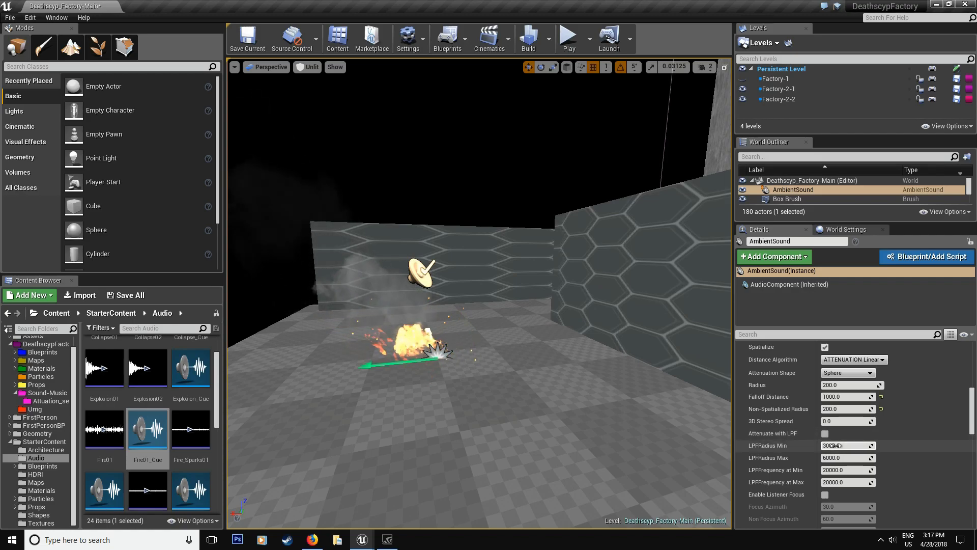
click(824, 433)
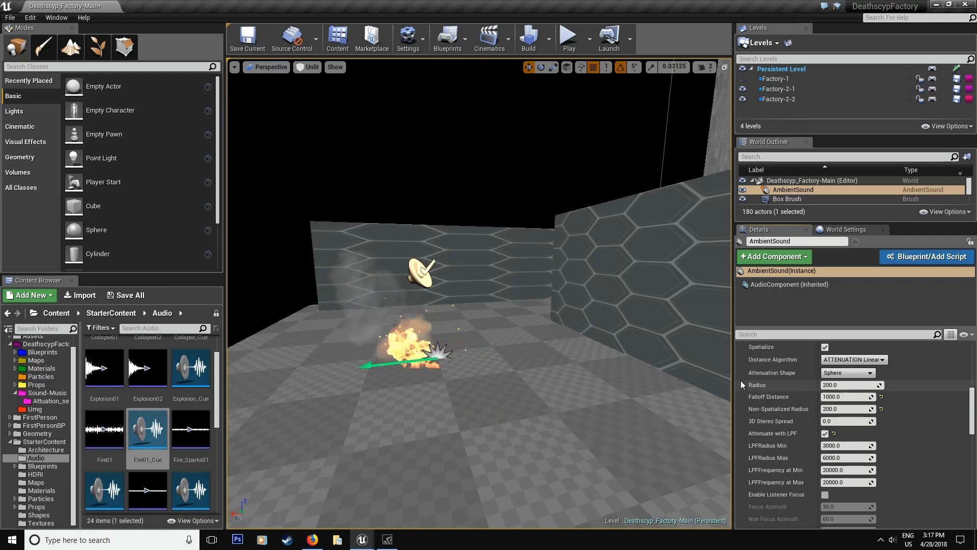
click(854, 446)
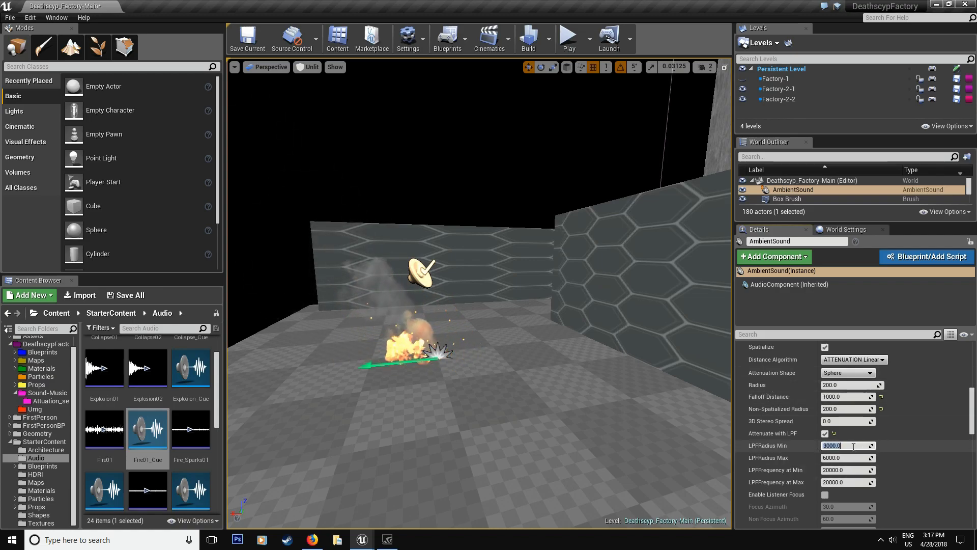
key(Return)
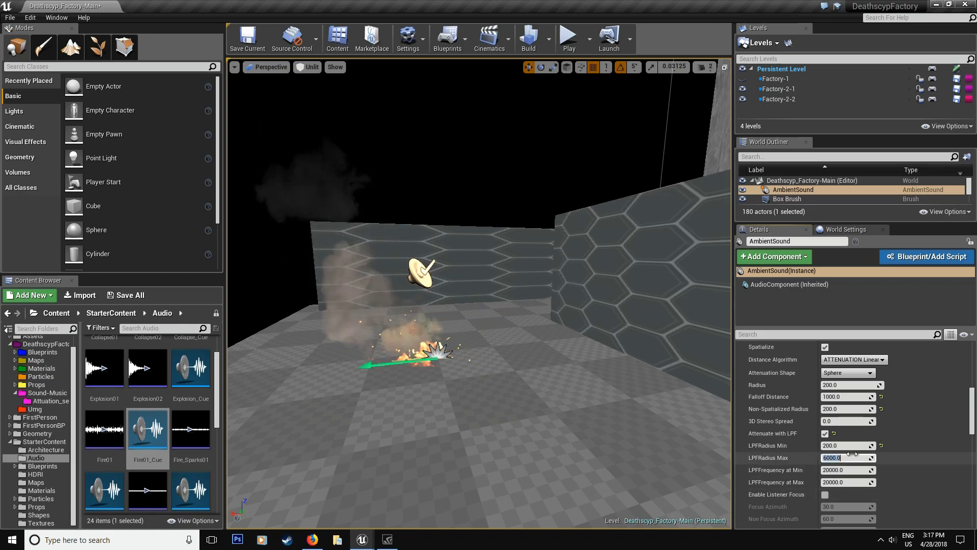
text(1000)
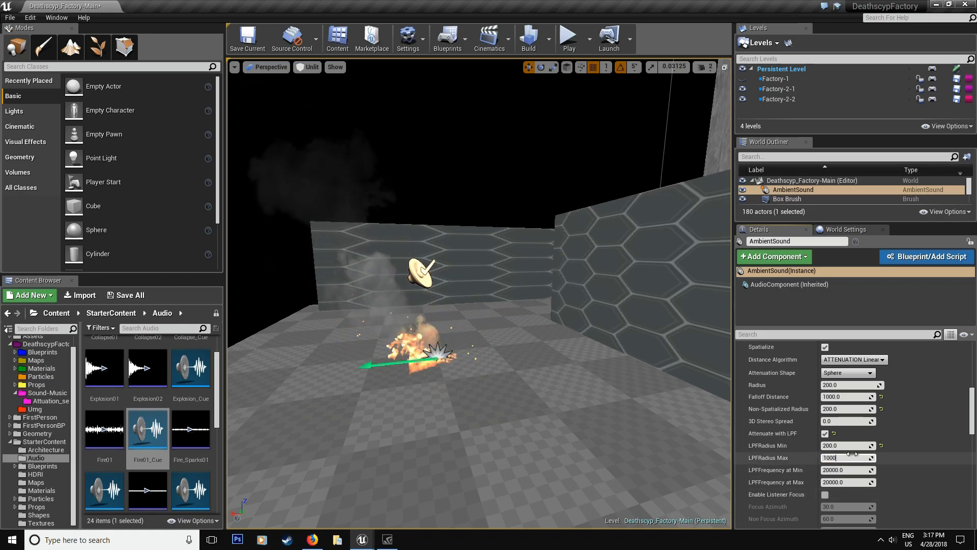
key(Return)
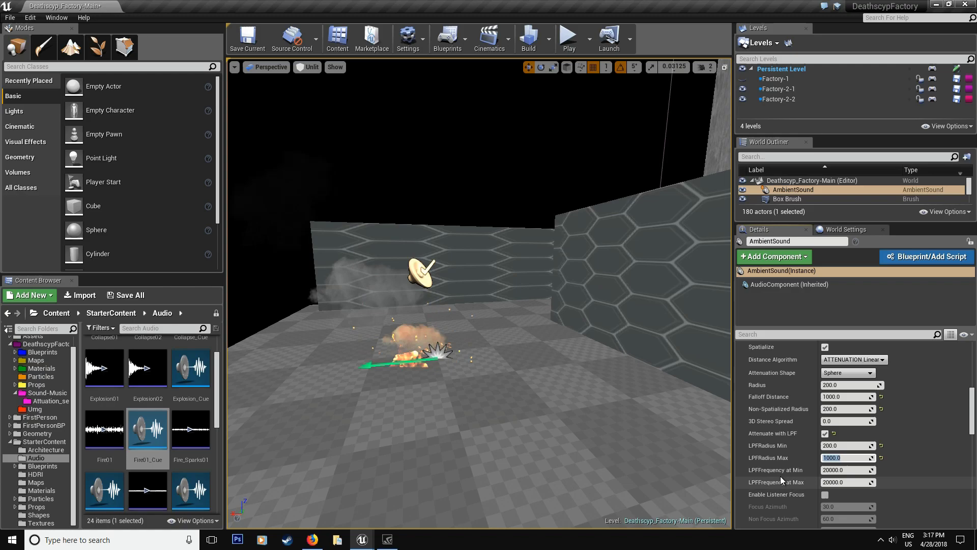
Set the ambient sound's LPFFrequency at Max to 500 and save all modified content.
click(854, 483)
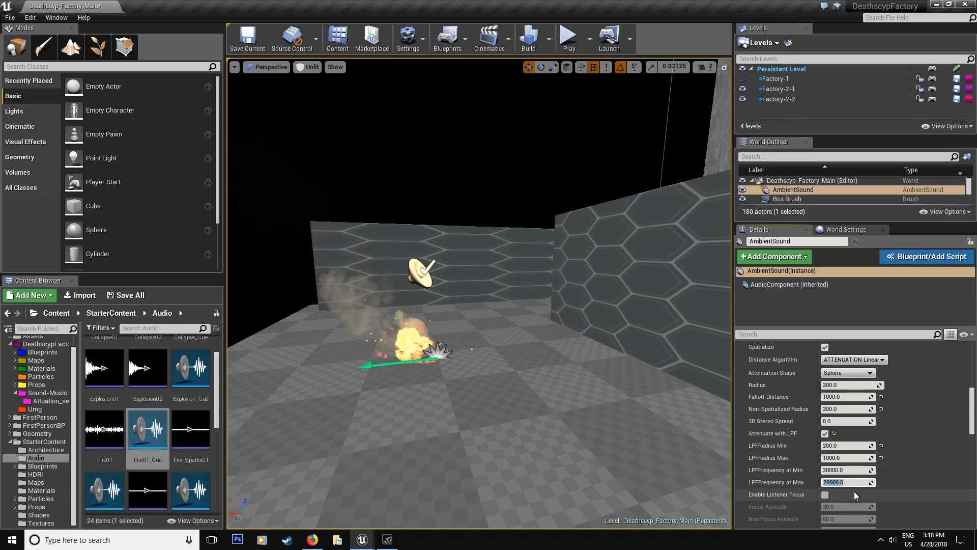
text(50)
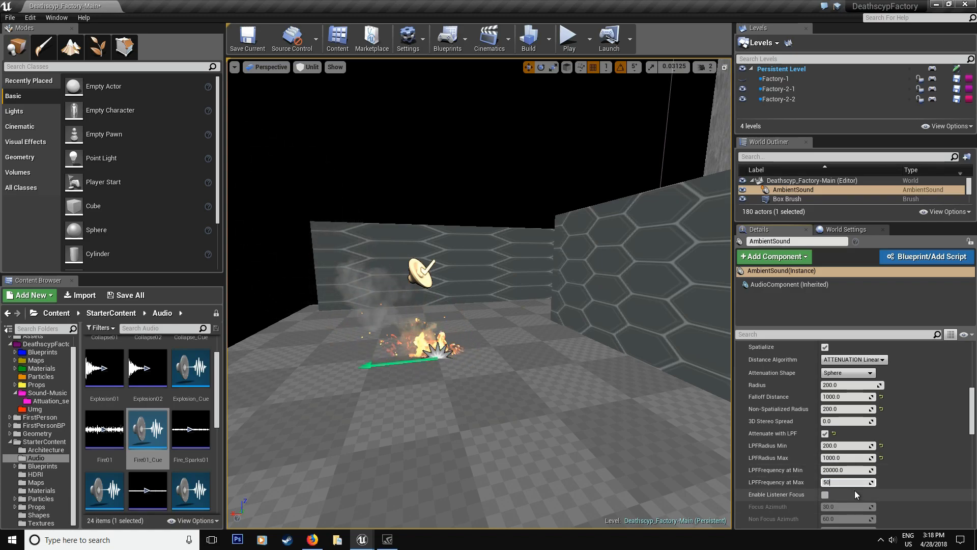
key(Return)
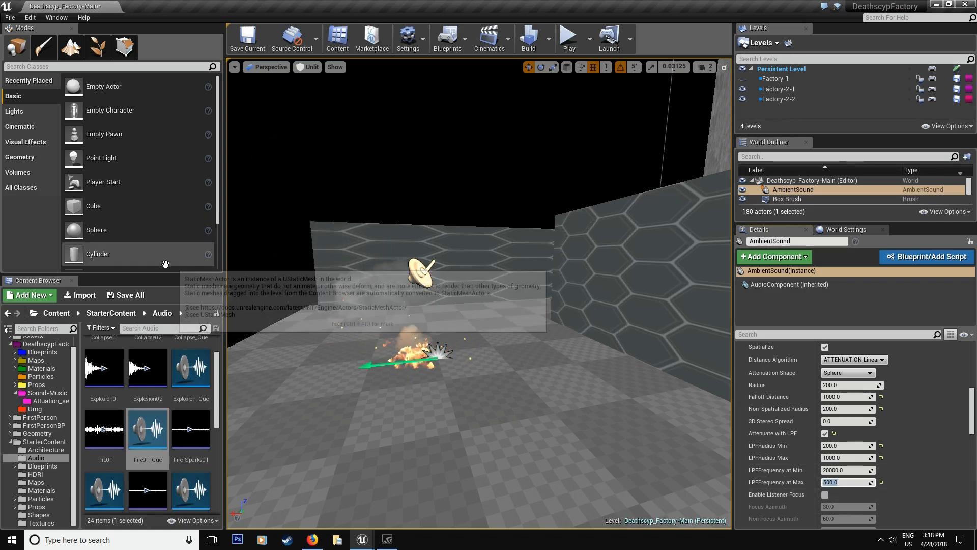
click(142, 298)
click(576, 362)
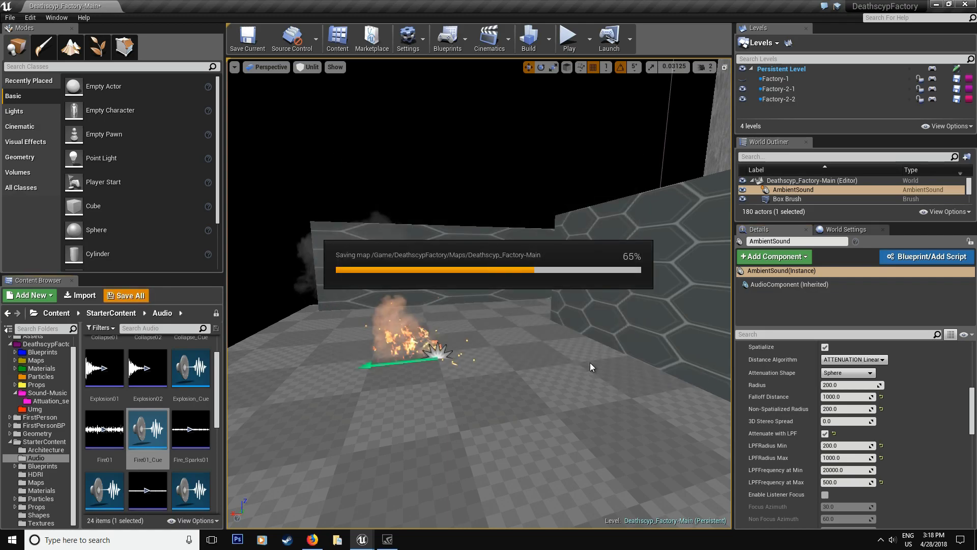
Play-test the level by backing away from the fire and moving sideways to hear the low-pass filtering.
click(568, 38)
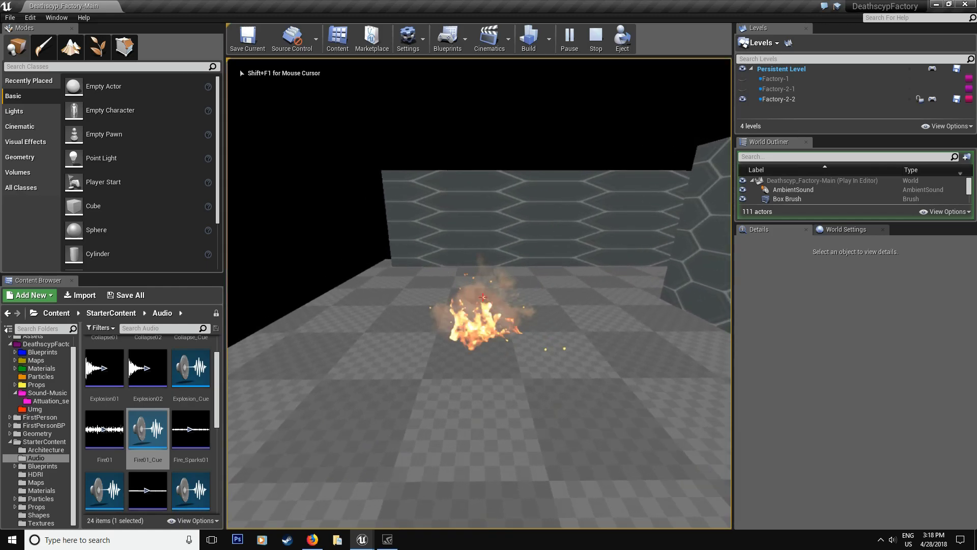
key(s)
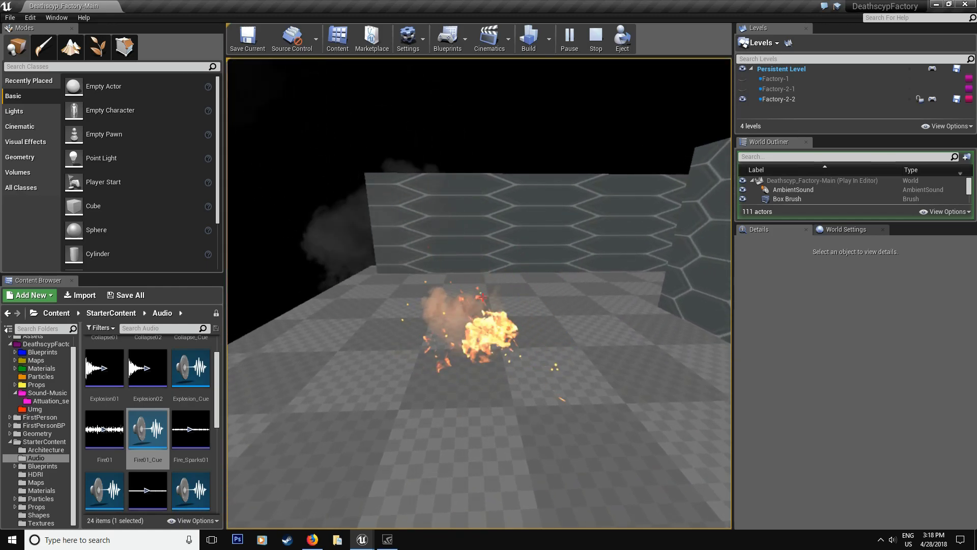
key(s)
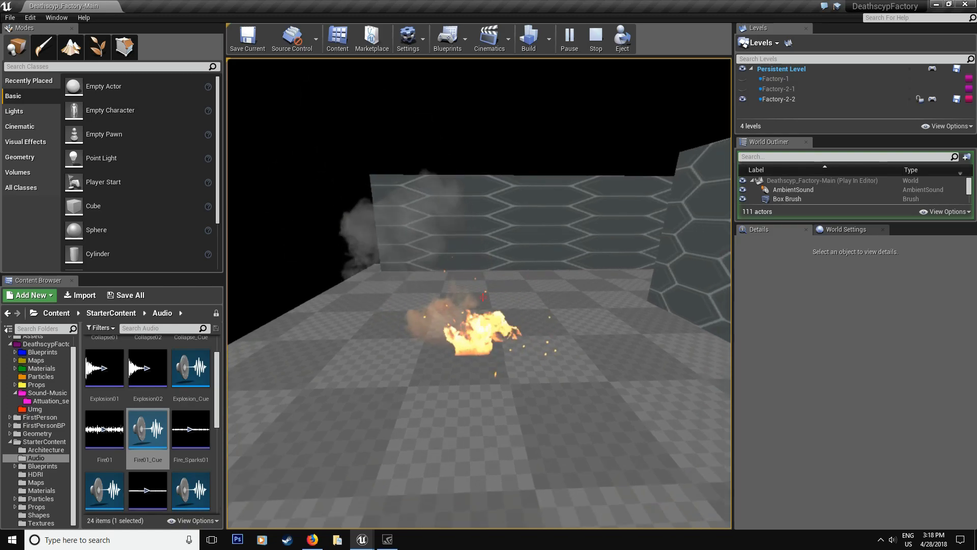
key(s)
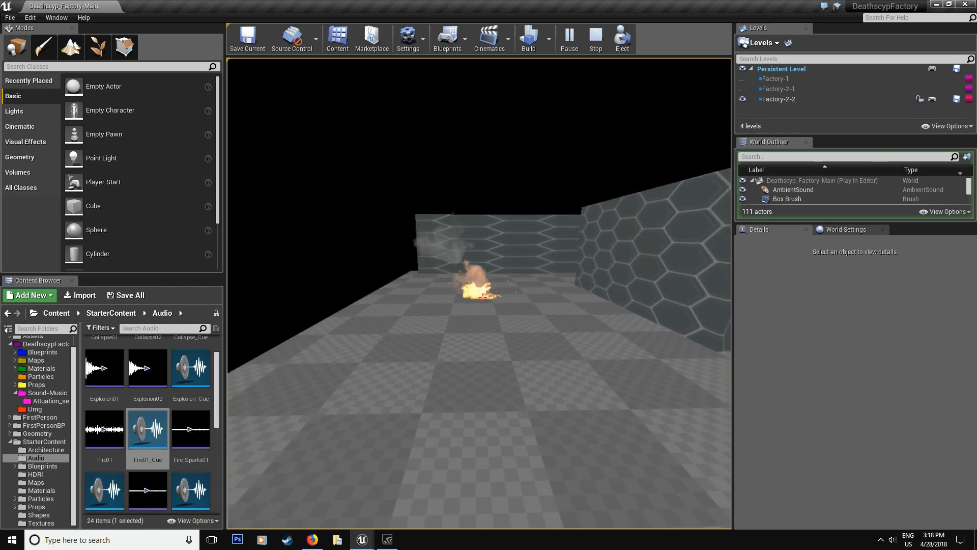
key(a)
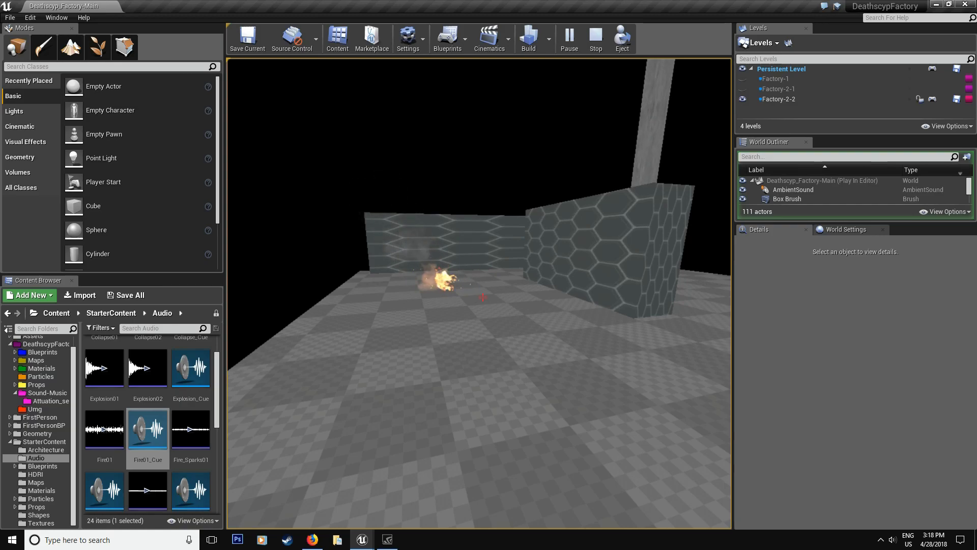
key(d)
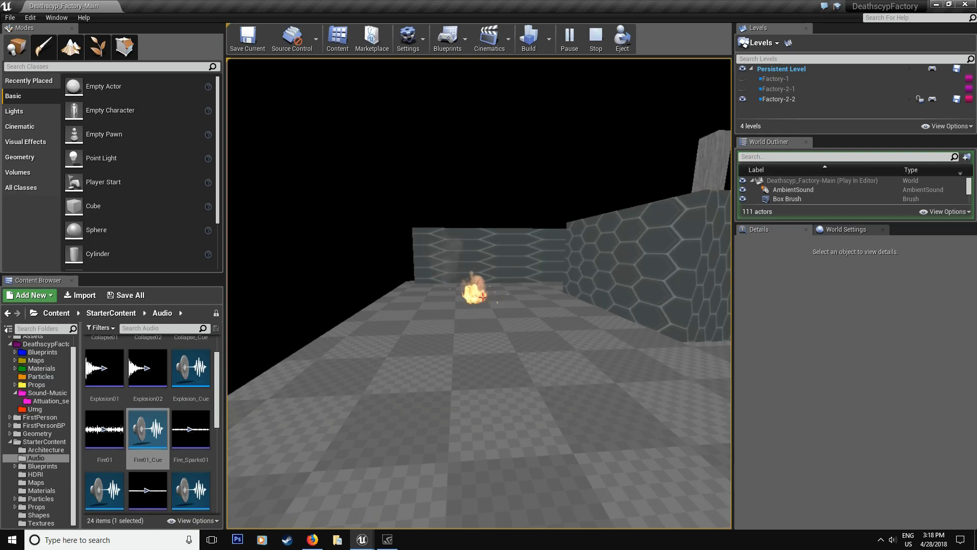
key(Escape)
Disable Attenuate with LPF for the ambient sound and review its remaining listener focus and occlusion settings.
key(f)
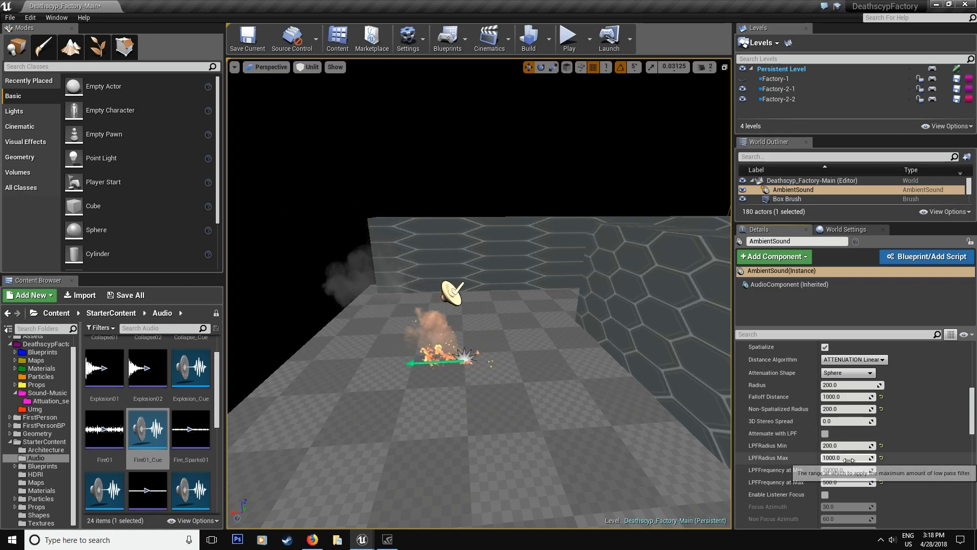
scroll(847, 462, down, 2)
scroll(848, 460, down, 4)
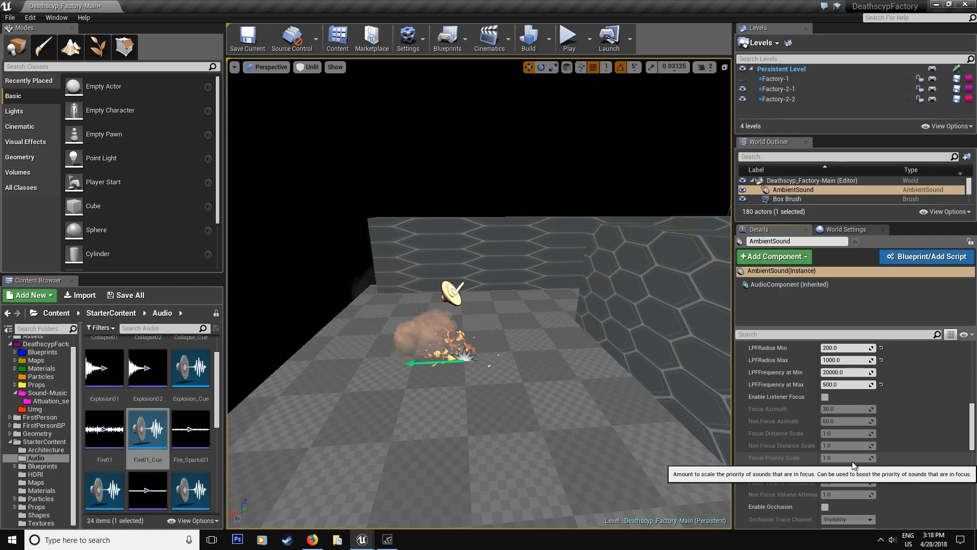
scroll(863, 453, down, 3)
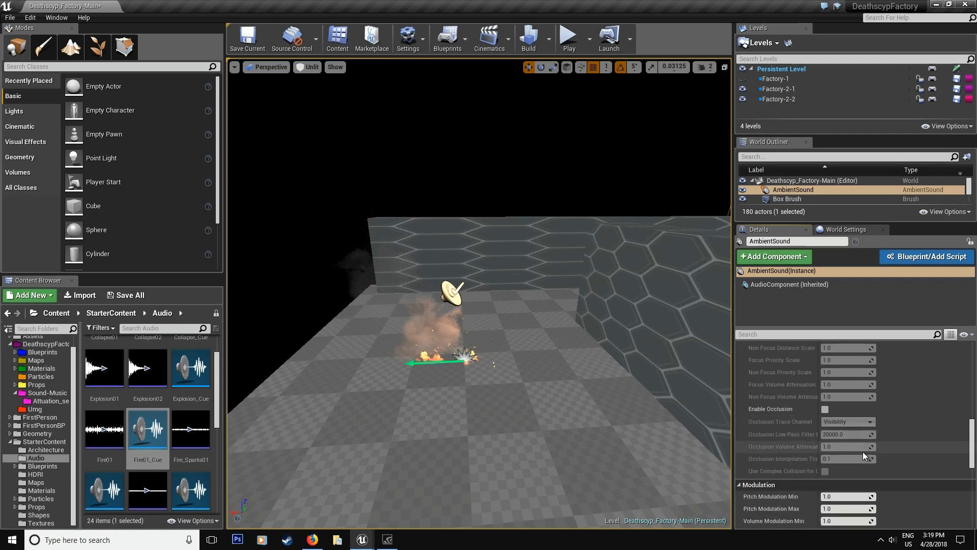
scroll(863, 453, up, 11)
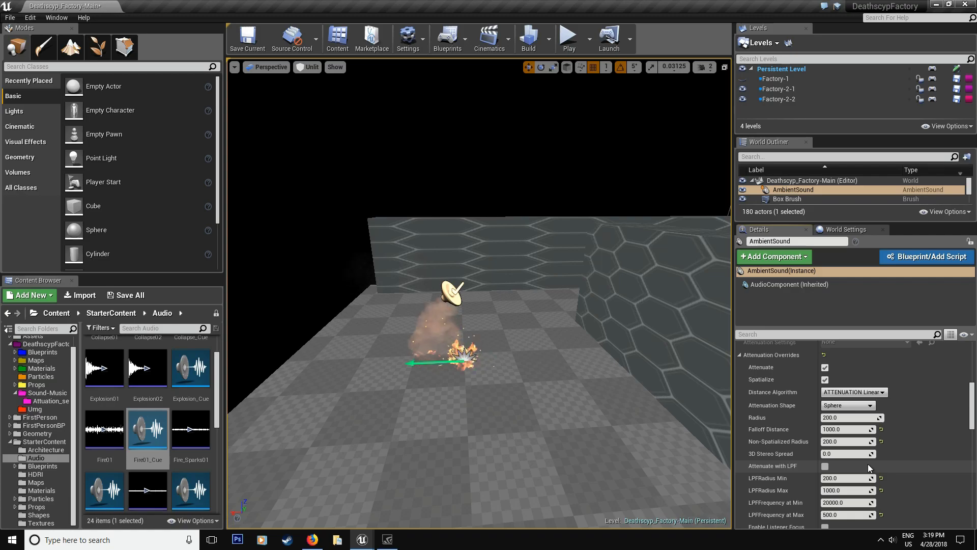
Create a Sound Attenuation asset named General in the Attuation_setting folder under Sound-Music.
click(46, 393)
click(46, 400)
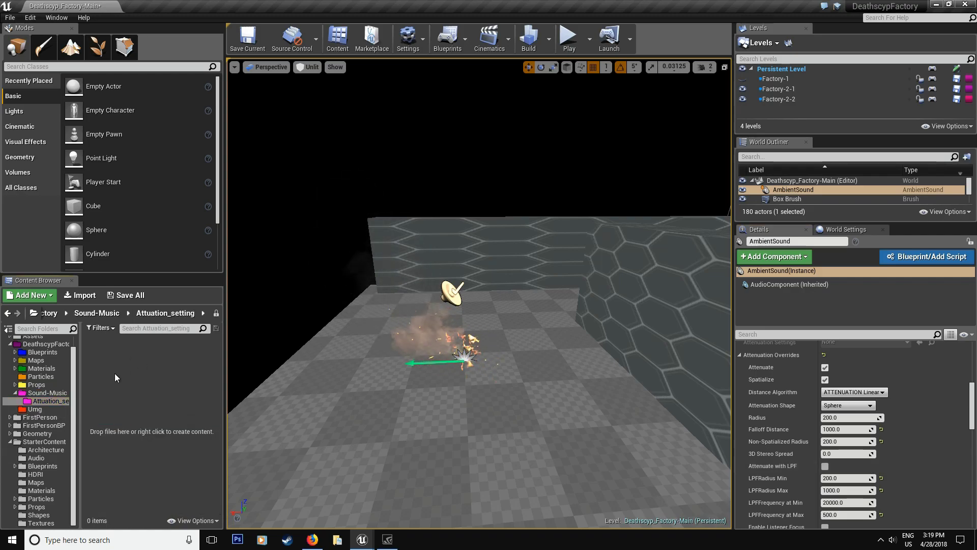
right_click(97, 355)
mouse_move(126, 337)
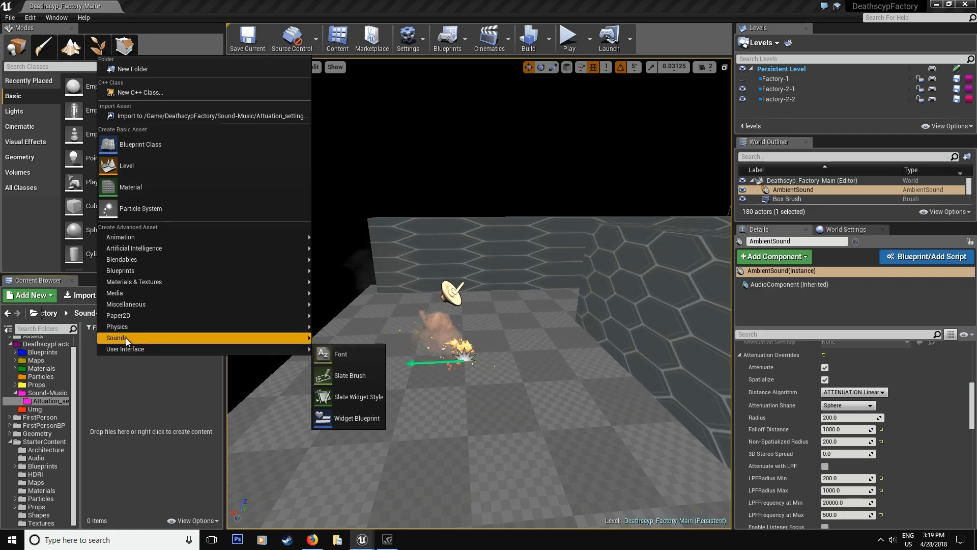
click(349, 425)
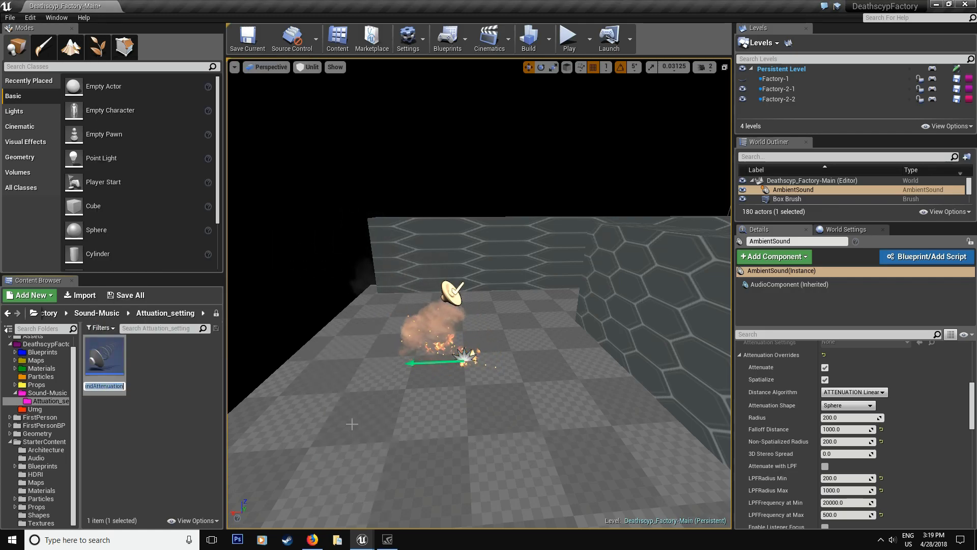
text(Ge)
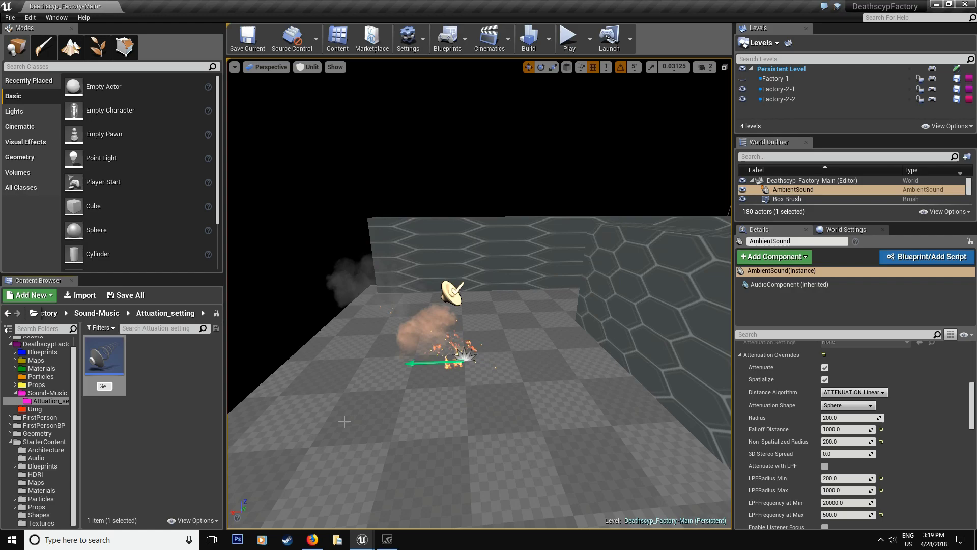
text(neral)
key(Return)
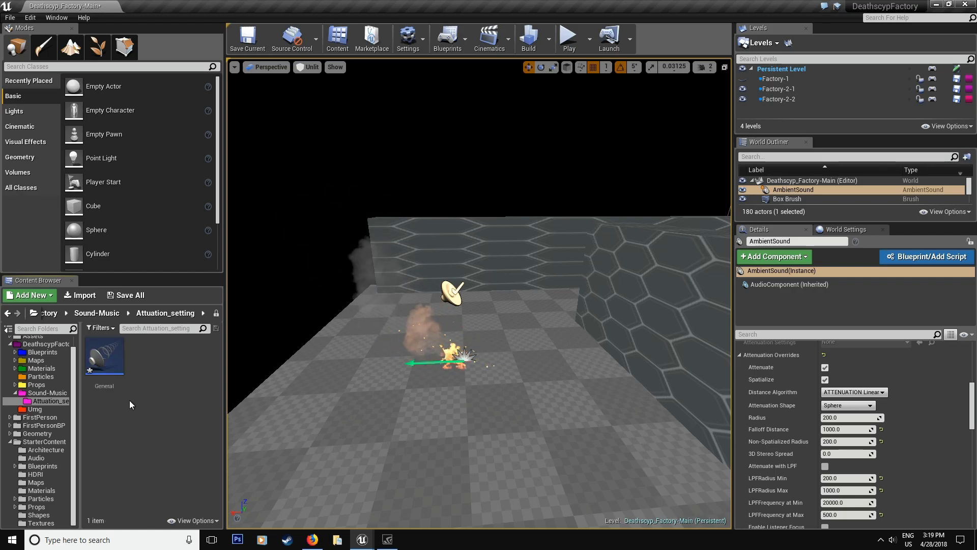
Set the General attenuation asset's Falloff Distance to 1000 and Non-Spatialized Radius to 200, save it and return to the level.
double_click(111, 360)
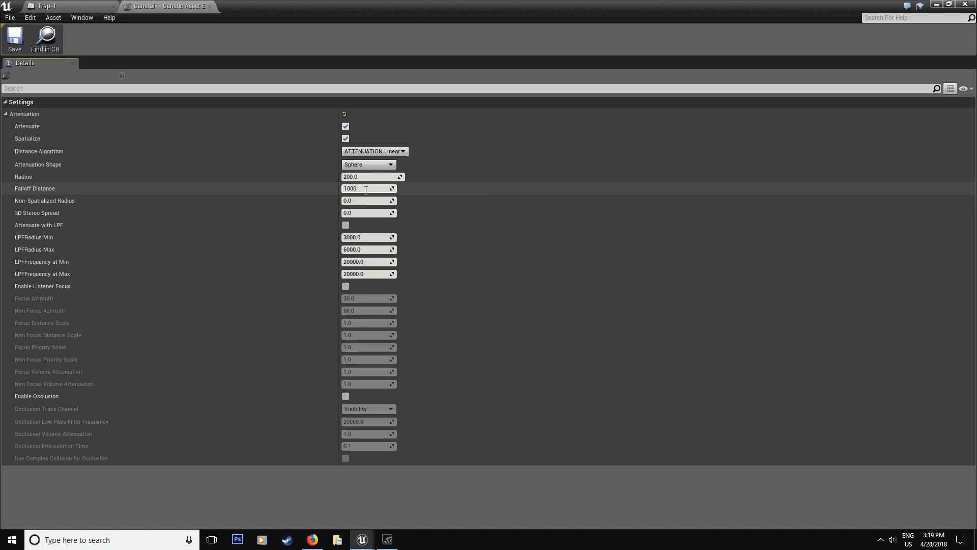
click(365, 200)
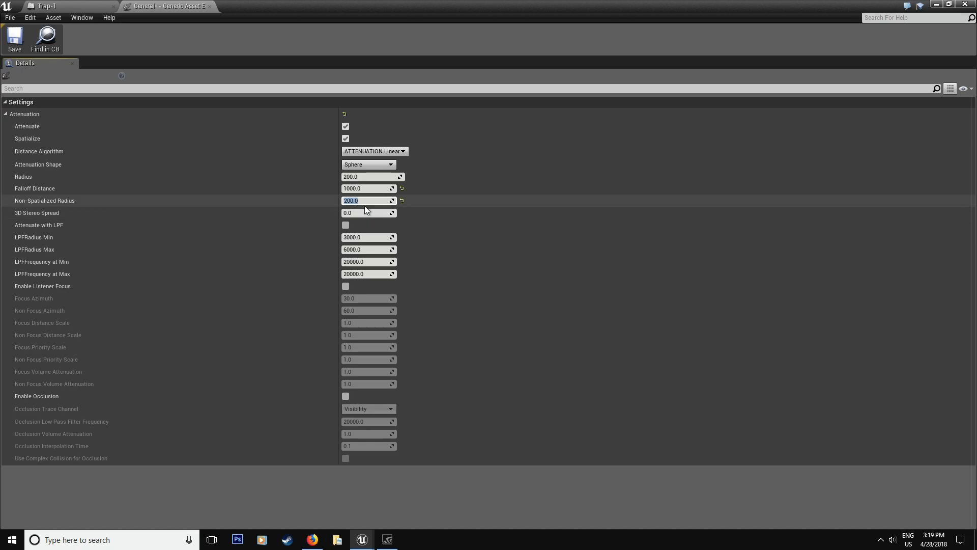
click(16, 29)
click(15, 38)
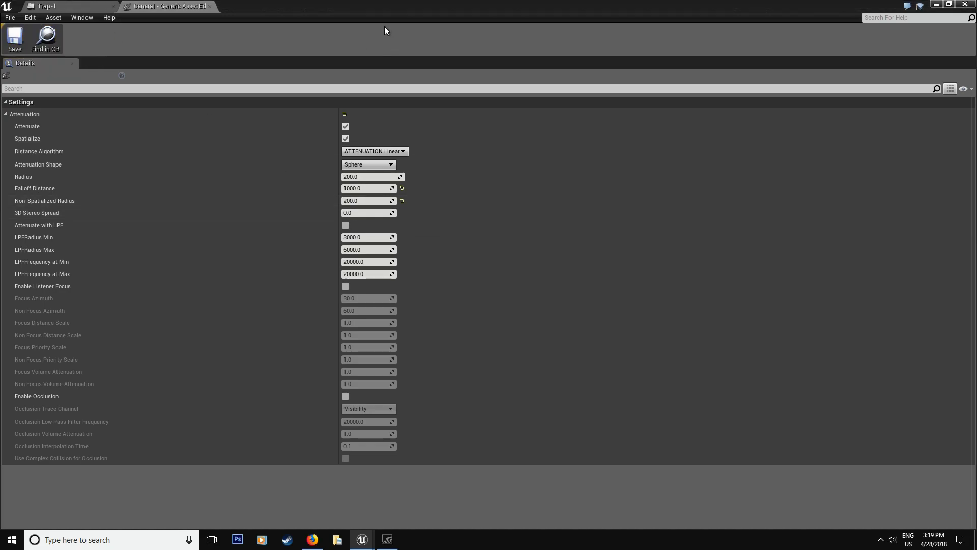
click(209, 5)
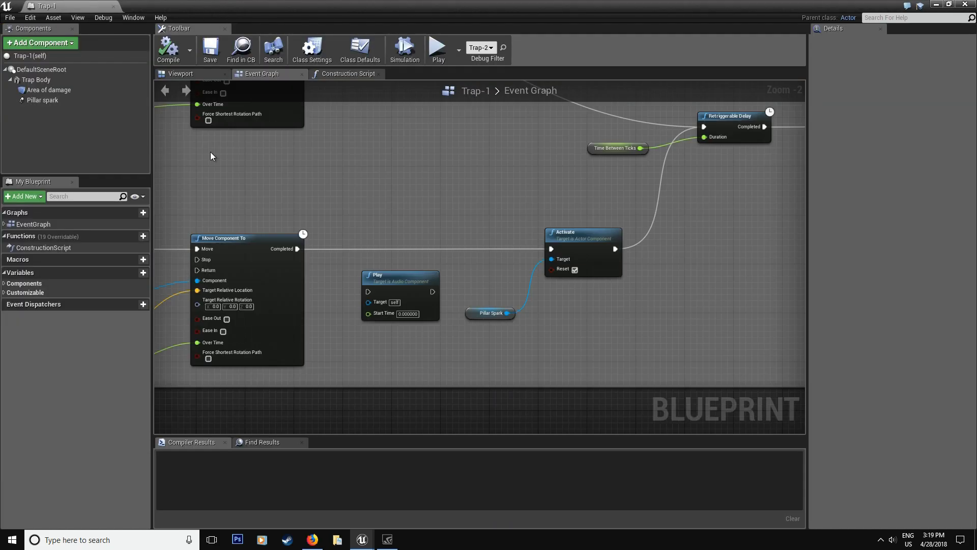
click(941, 6)
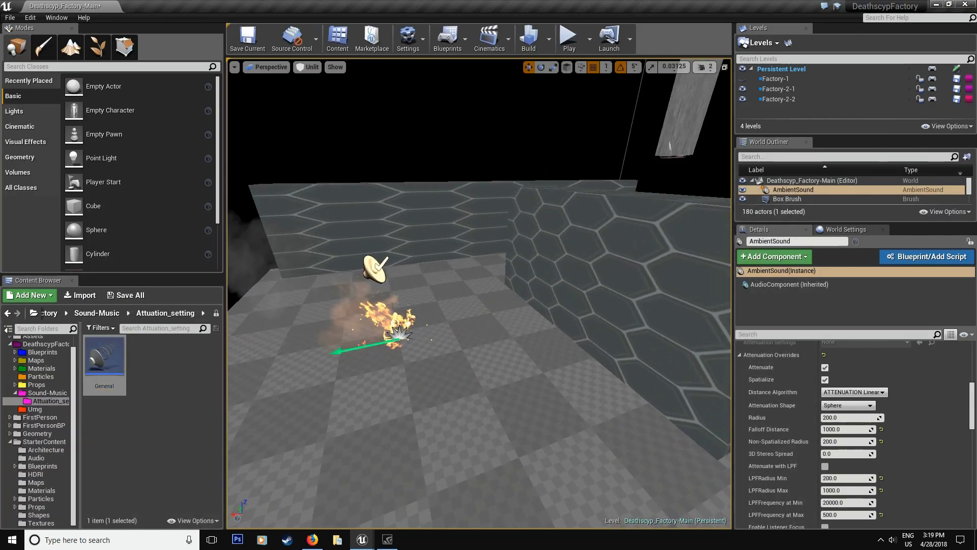
Turn off Override Attenuation for the ambient sound, assign General as its Attenuation Settings, and save the level.
scroll(817, 467, down, 2)
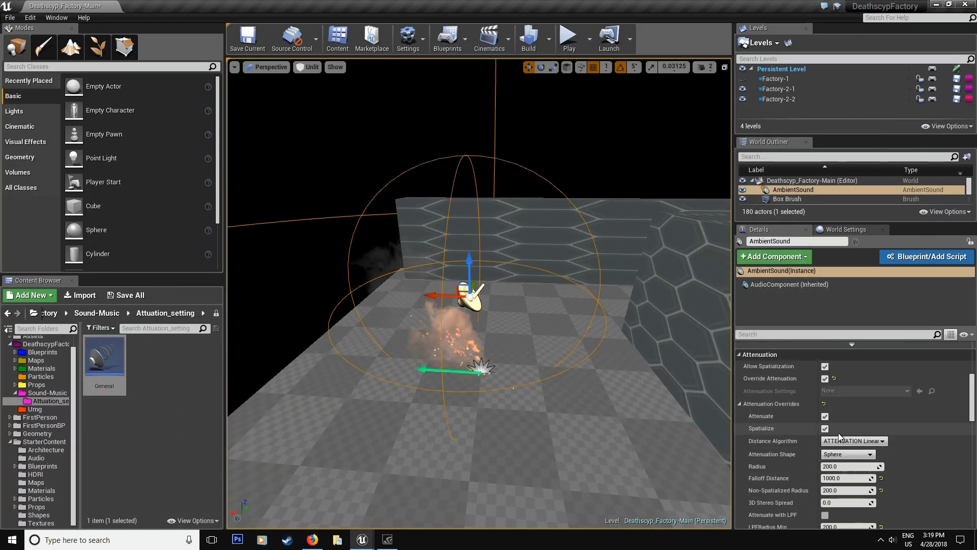
scroll(834, 432, up, 5)
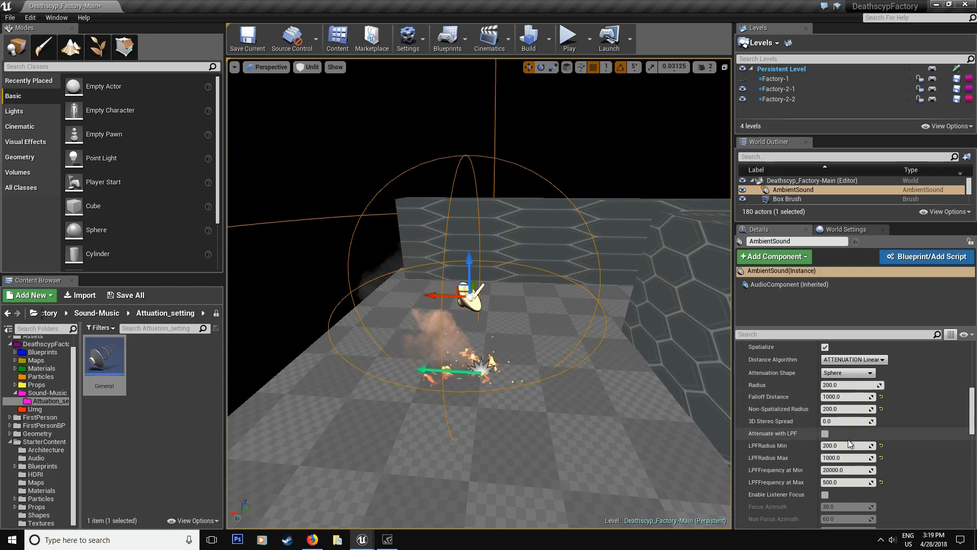
click(825, 427)
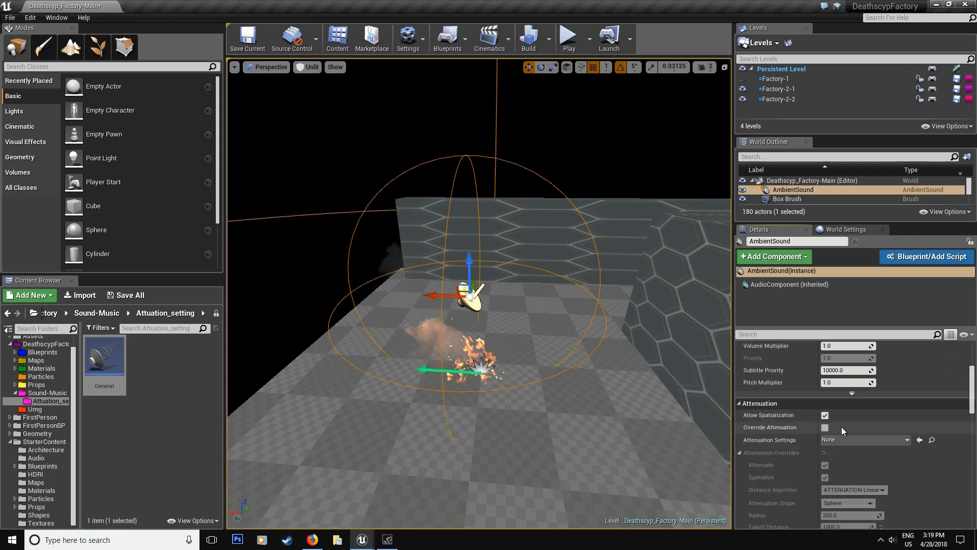
scroll(841, 426, down, 2)
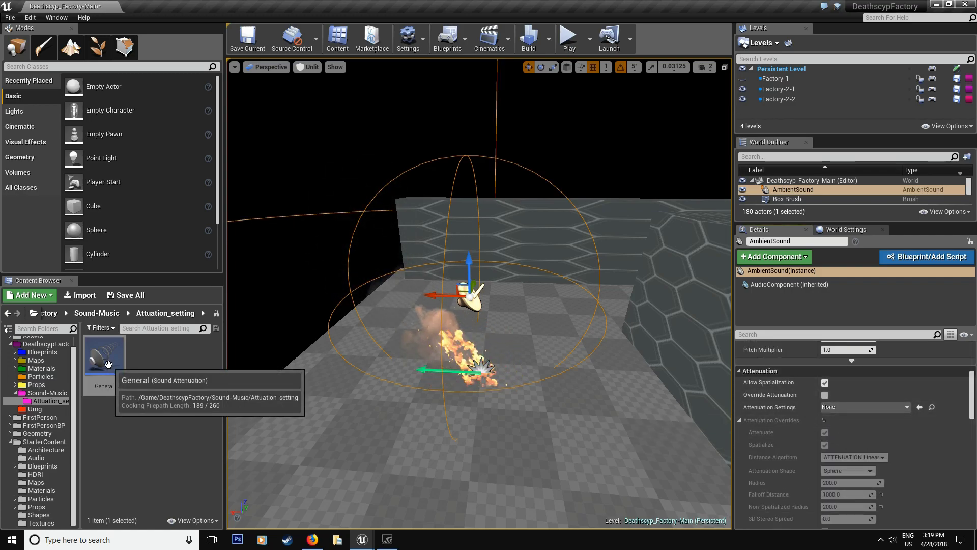
drag(104, 359, 838, 402)
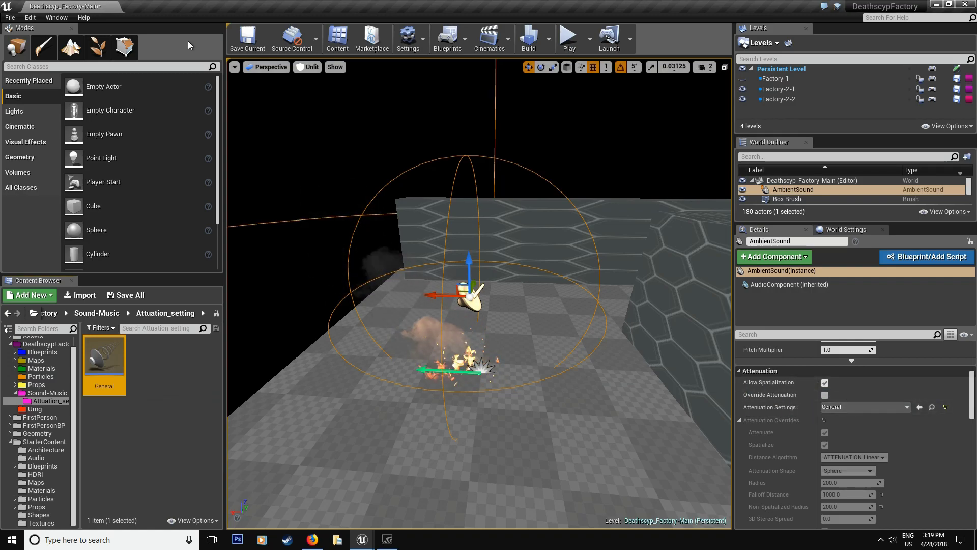
click(247, 40)
Select the Trap-2 pillar in the level and open its blueprint for editing.
right_drag(435, 200, 435, 200)
right_drag(467, 262, 467, 263)
key(w)
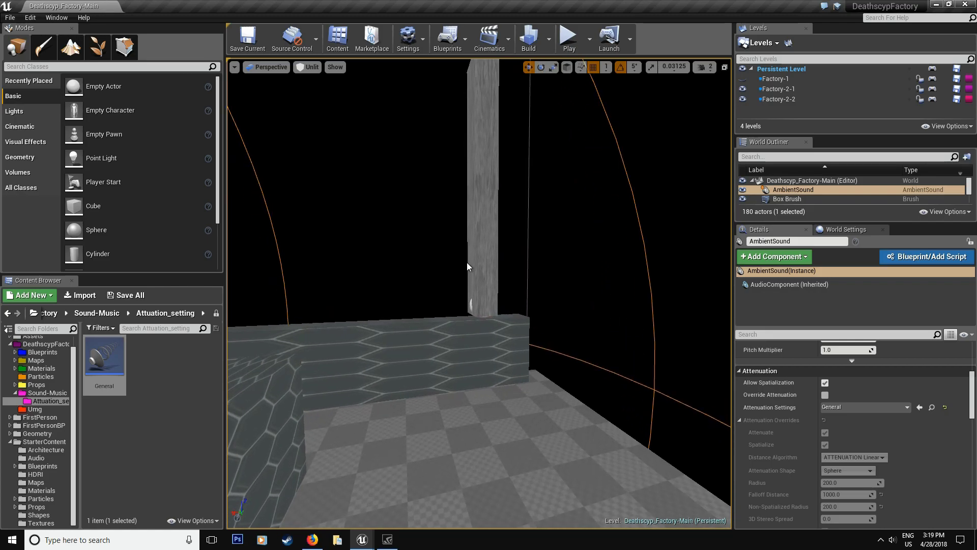
click(466, 262)
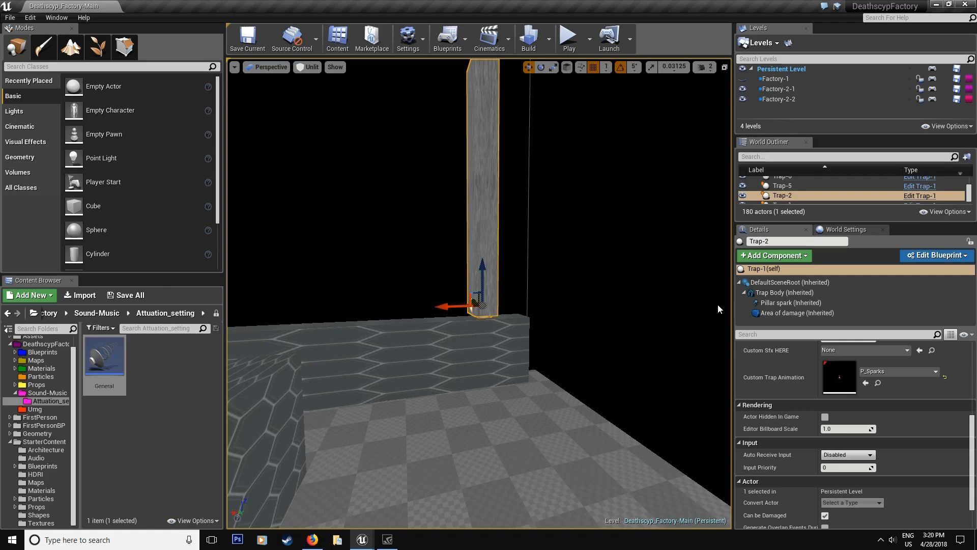
click(931, 256)
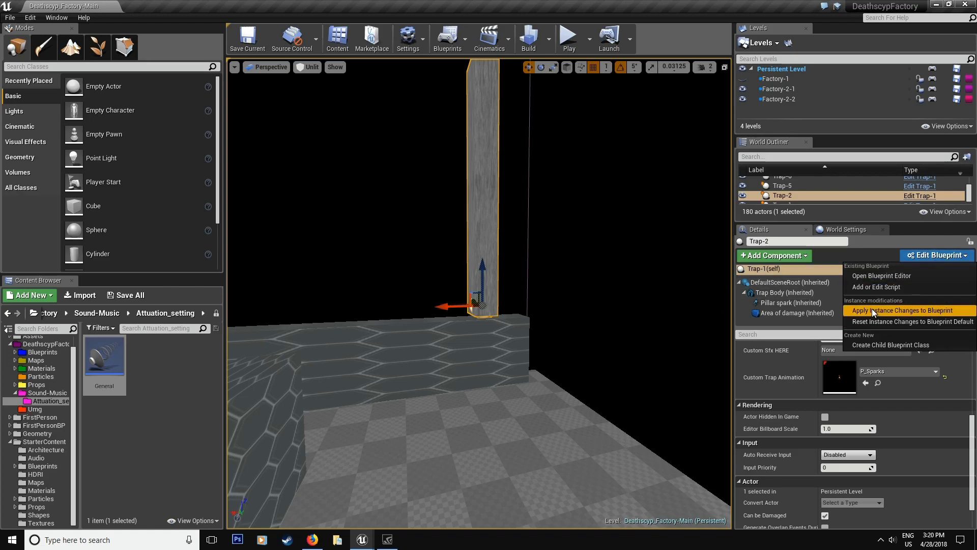
click(883, 277)
Add an Audio component named Trap sfx to the Trap-1 blueprint.
right_drag(303, 243, 405, 274)
click(53, 43)
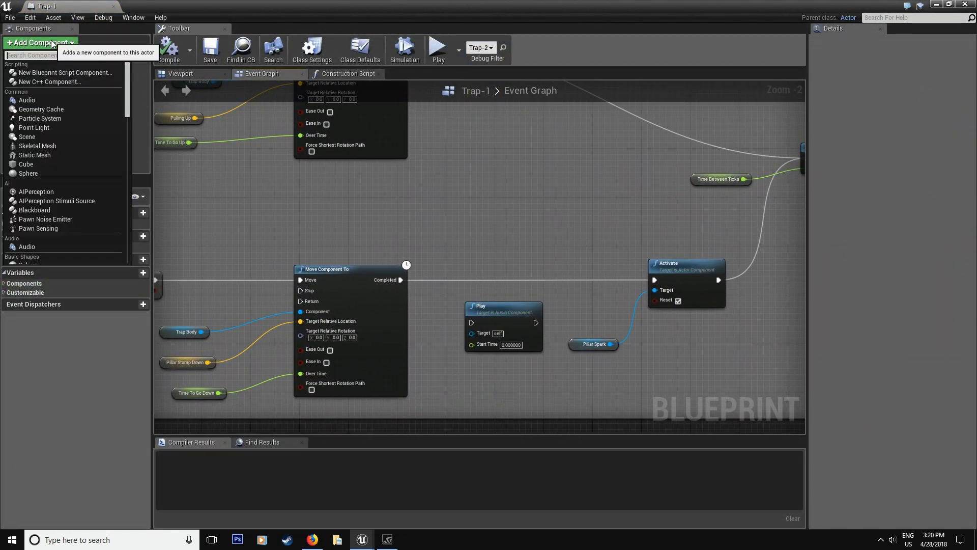
click(60, 101)
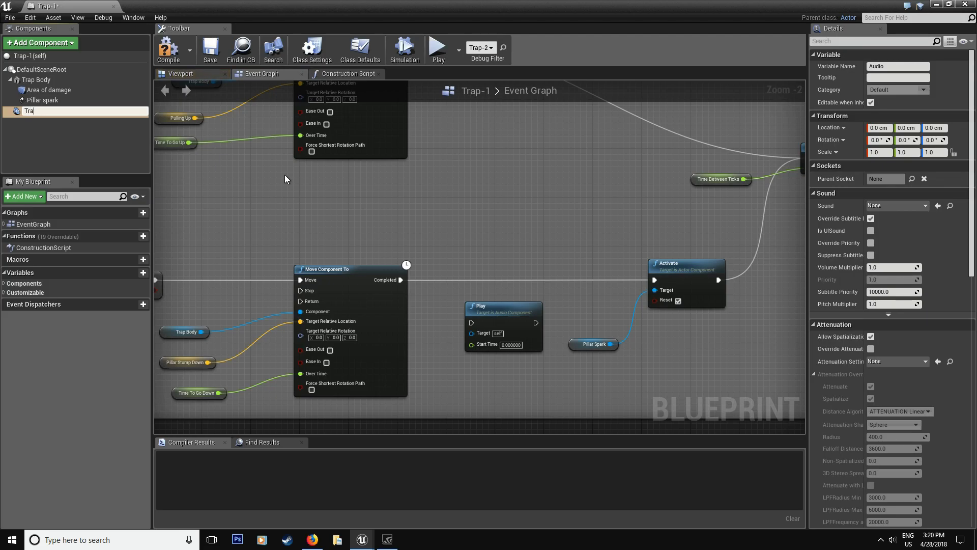
key(Return)
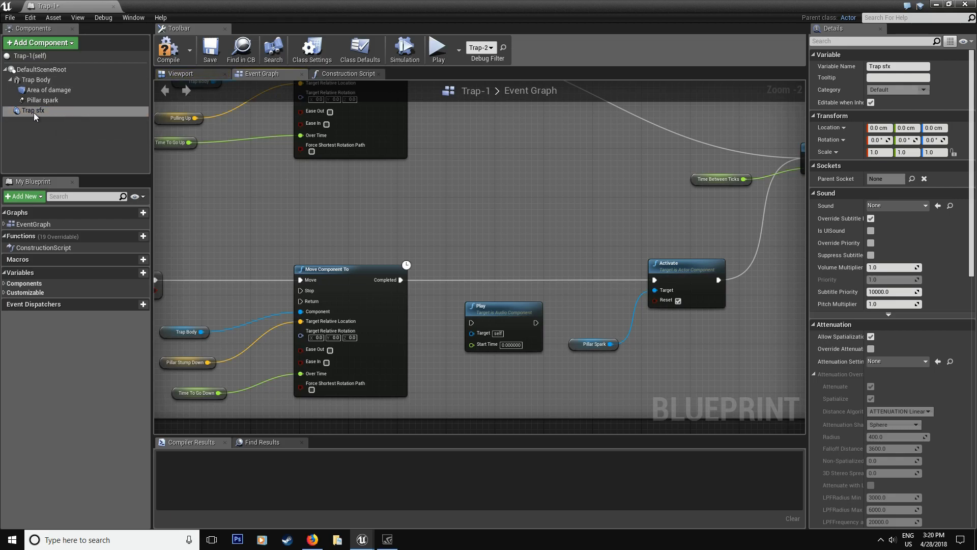
Parent Trap sfx to Trap Body and replace the event graph's unconnected Play node with one targeting a Trap Sfx reference.
drag(34, 111, 42, 80)
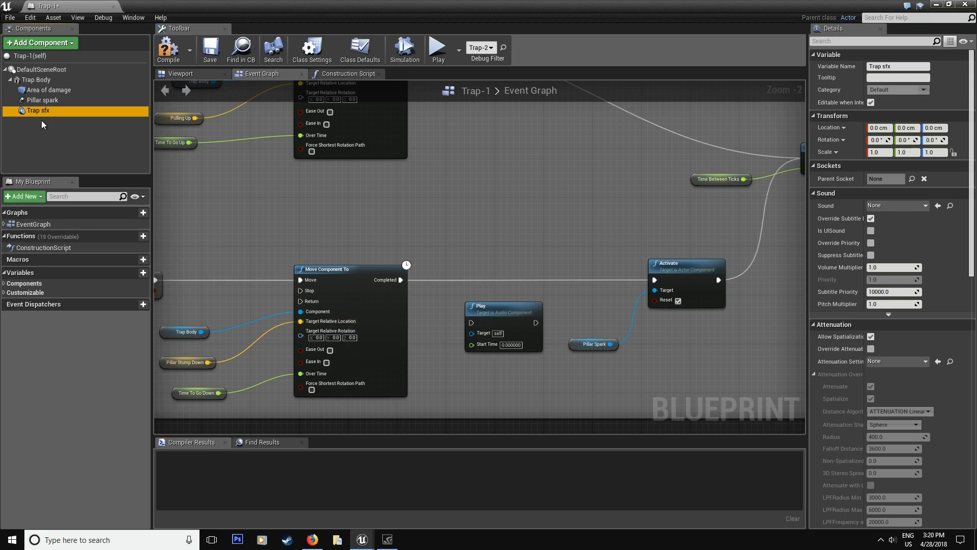
drag(31, 112, 519, 271)
click(490, 316)
key(Delete)
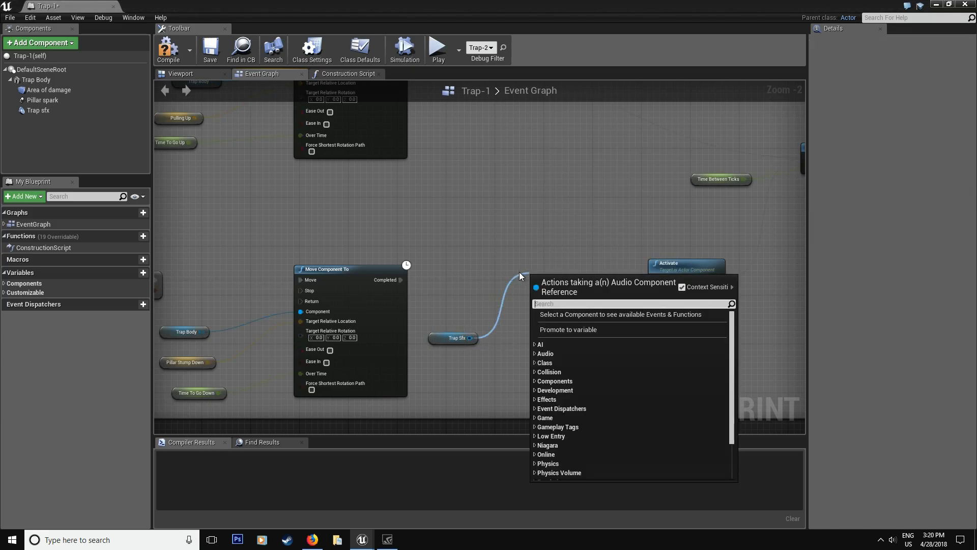
text(play)
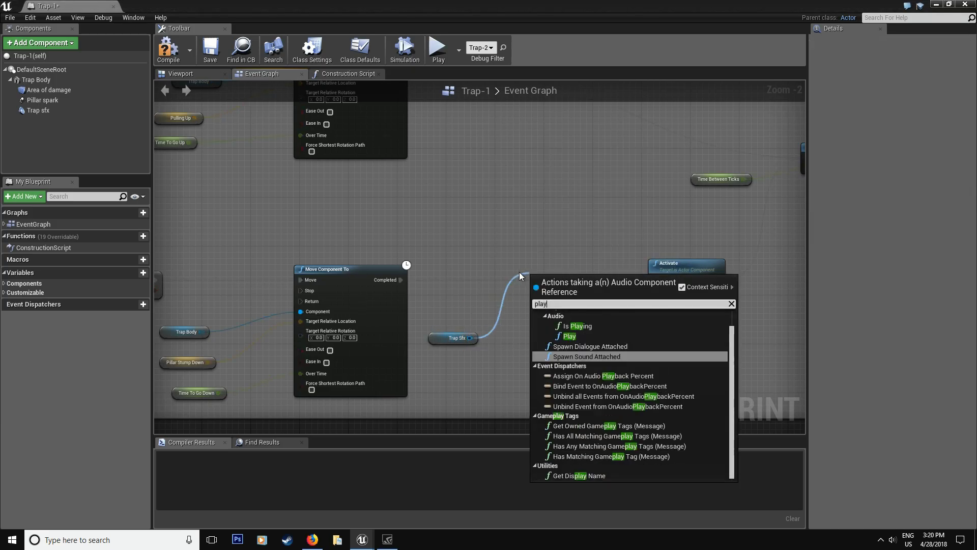
click(580, 330)
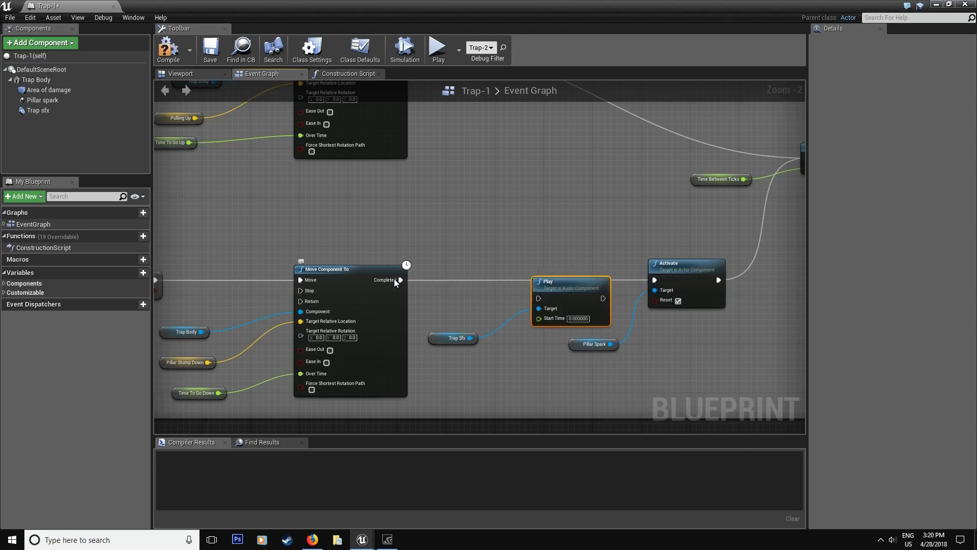
Wire the Play node between the lower Move Component To node's Completed output and Activate, and save the blueprint.
drag(401, 278, 654, 280)
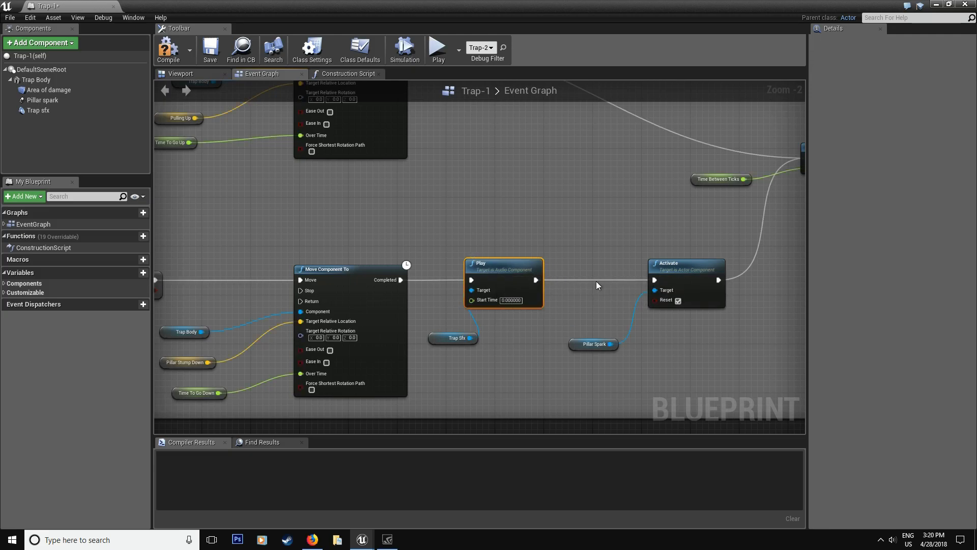
drag(509, 268, 545, 269)
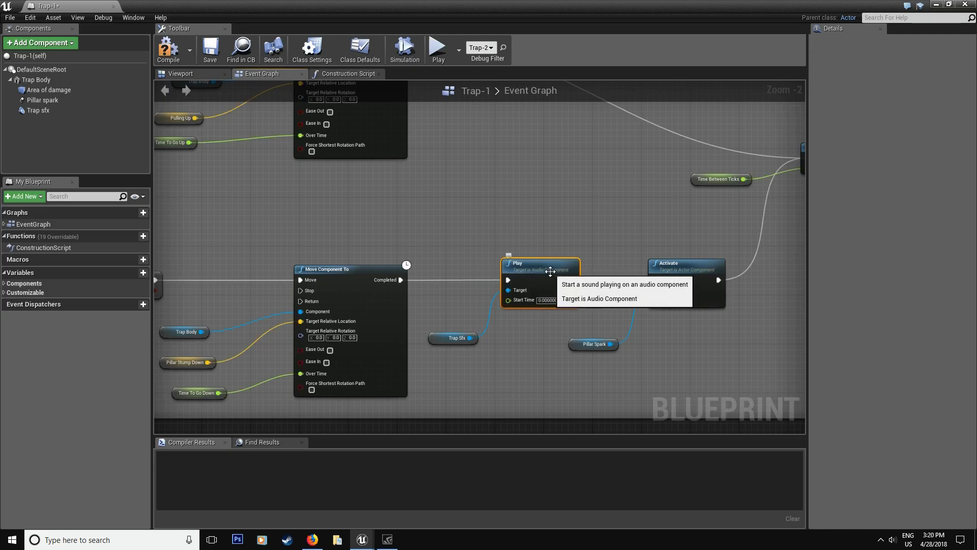
click(204, 55)
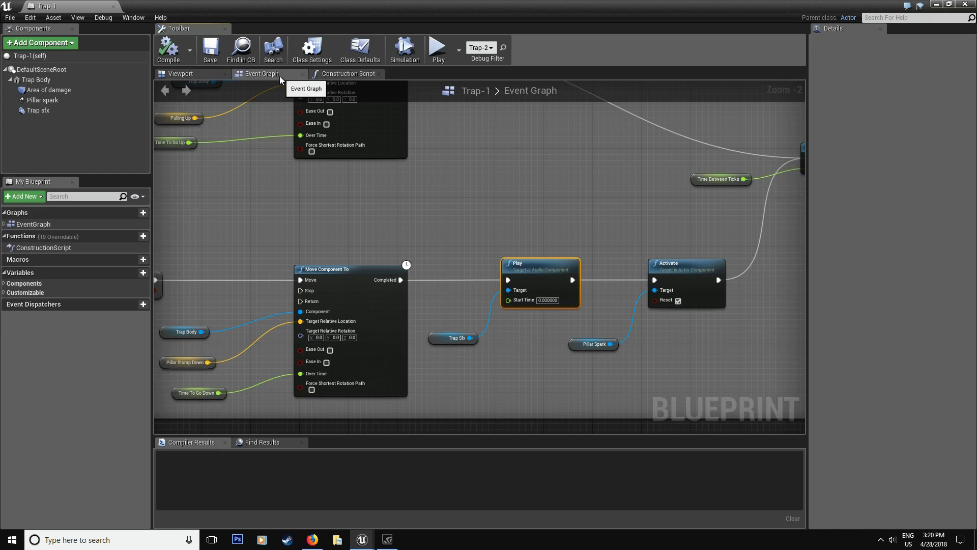
Insert the Set Sound node between Set Static Mesh and Set Template in the construction script's execution flow.
click(347, 75)
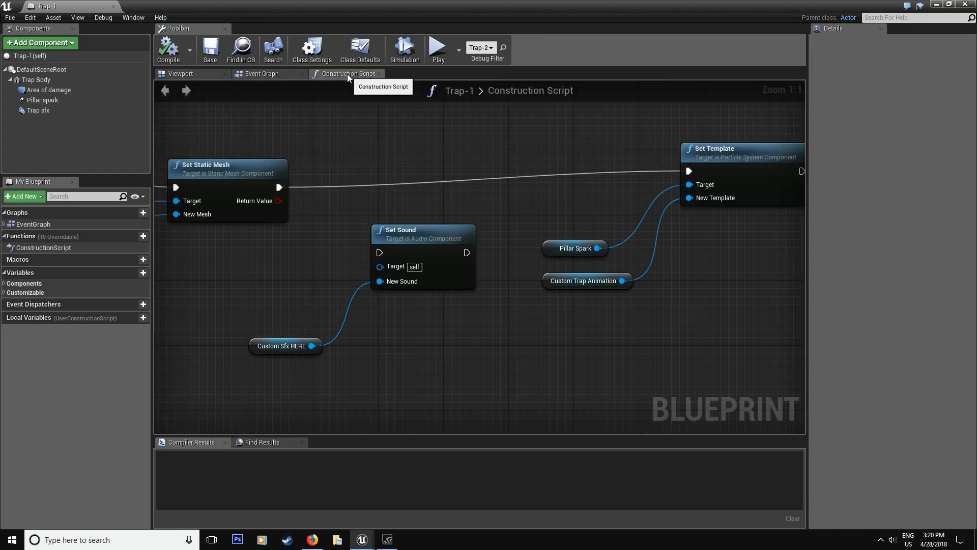
drag(416, 229, 425, 180)
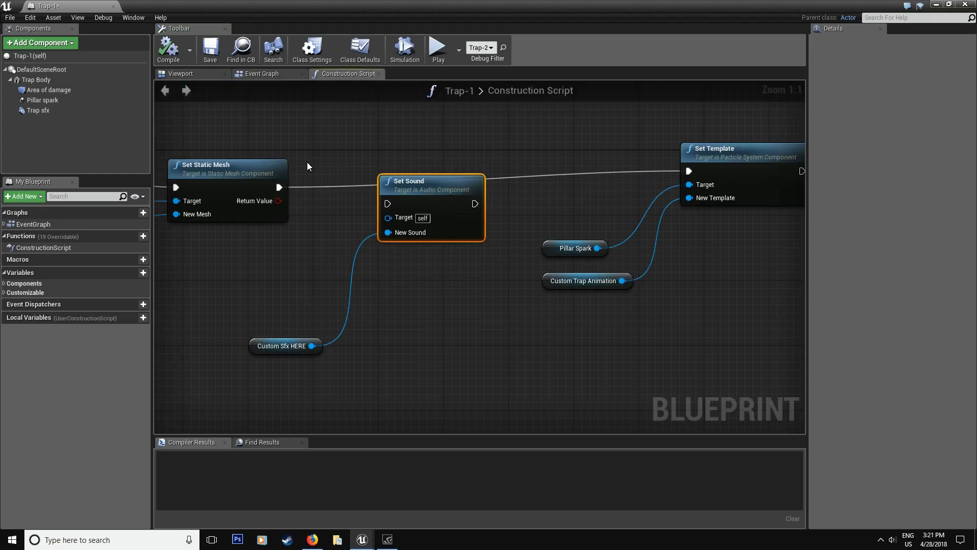
drag(278, 187, 391, 205)
drag(425, 189, 689, 171)
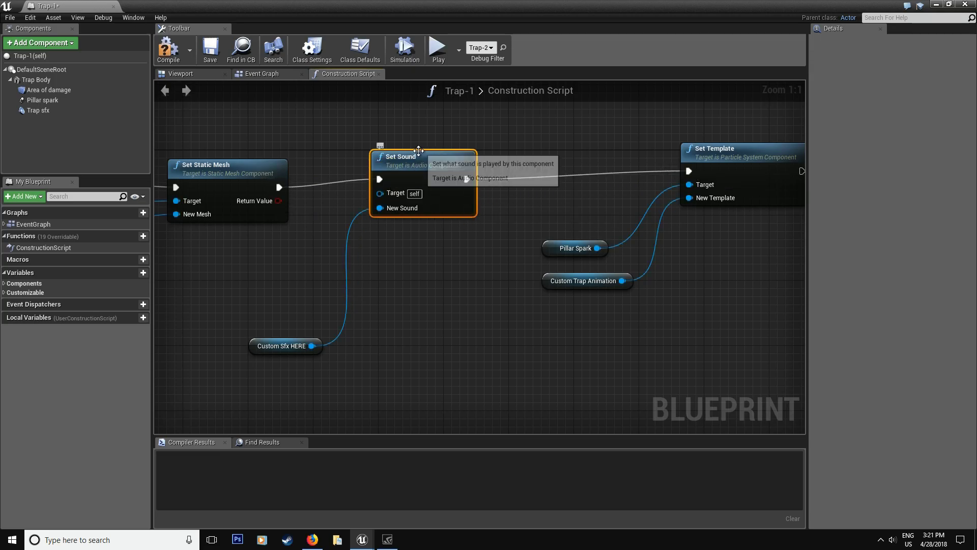
drag(428, 161, 468, 175)
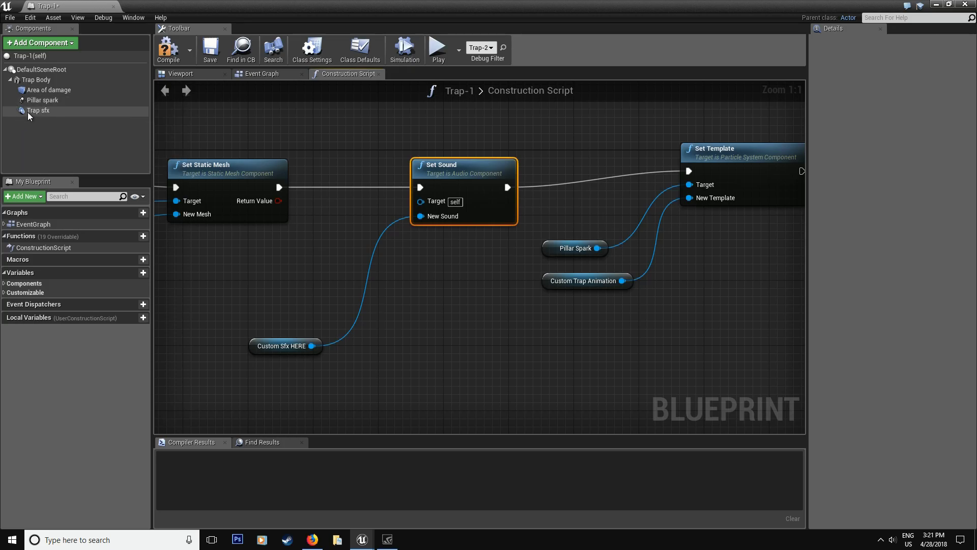
Connect a Trap Sfx reference to Set Sound's Target and Custom Sfx HERE to New Sound, then compile and save.
drag(34, 111, 252, 281)
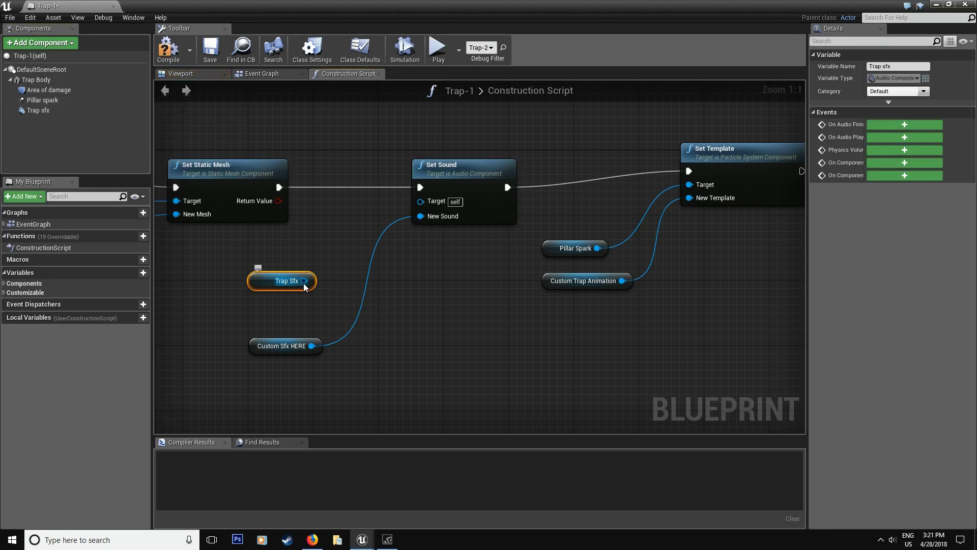
drag(303, 282, 338, 262)
text(set )
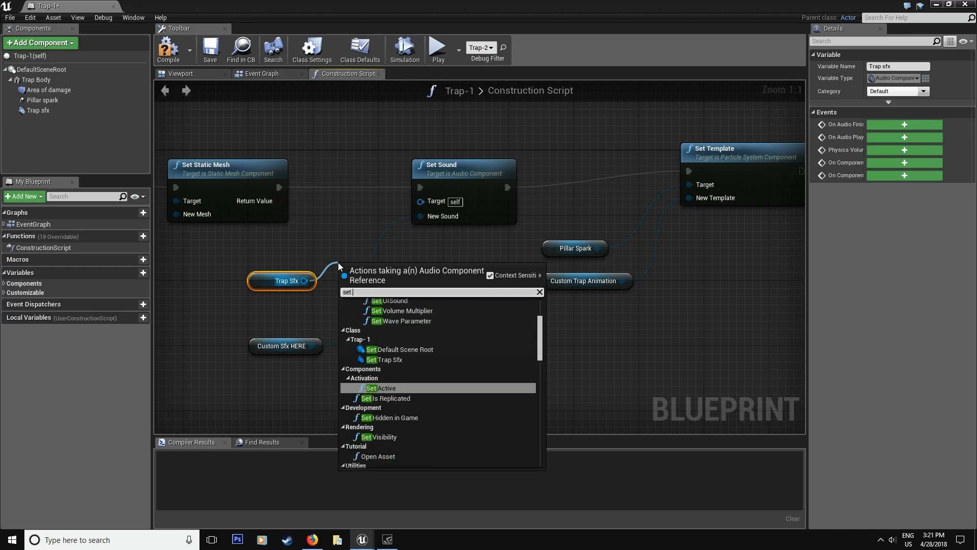
text(sound)
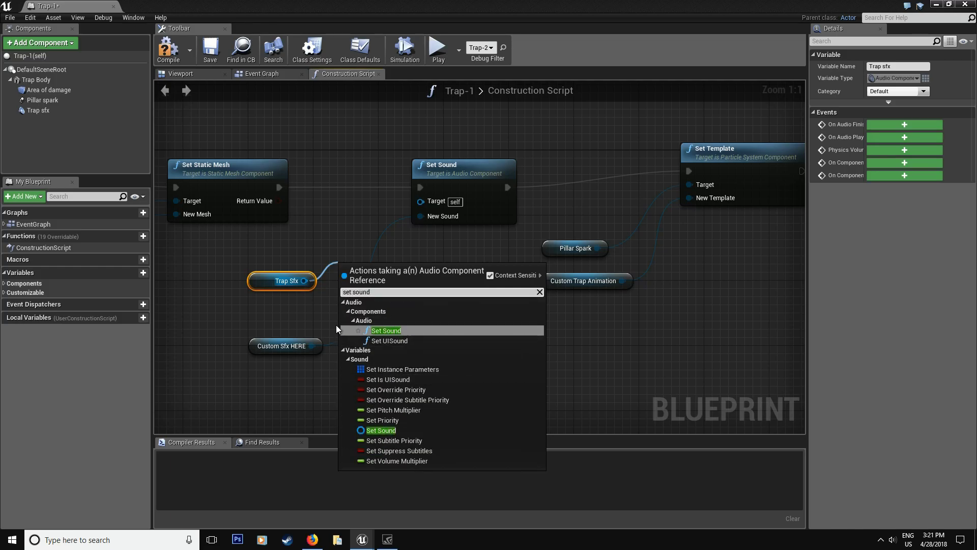
click(336, 328)
drag(305, 280, 413, 305)
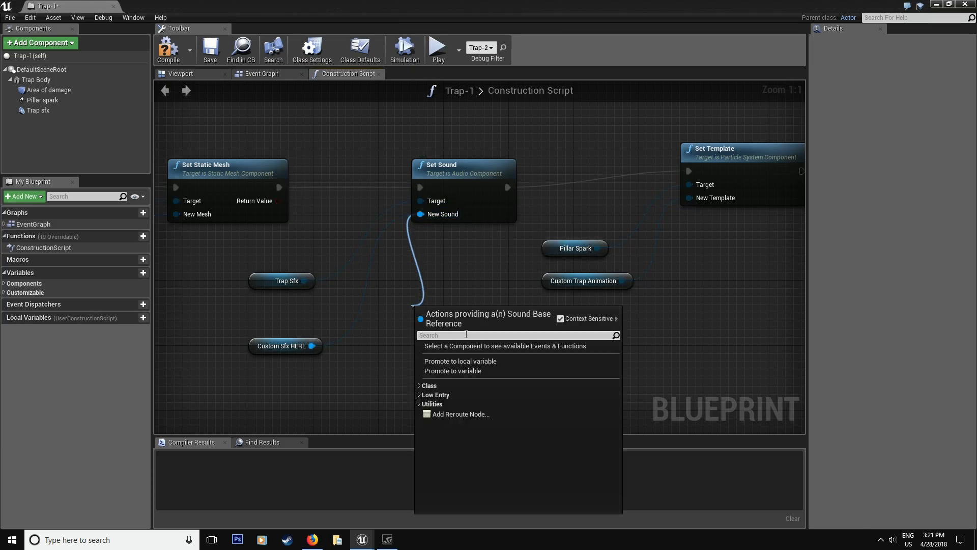
click(359, 362)
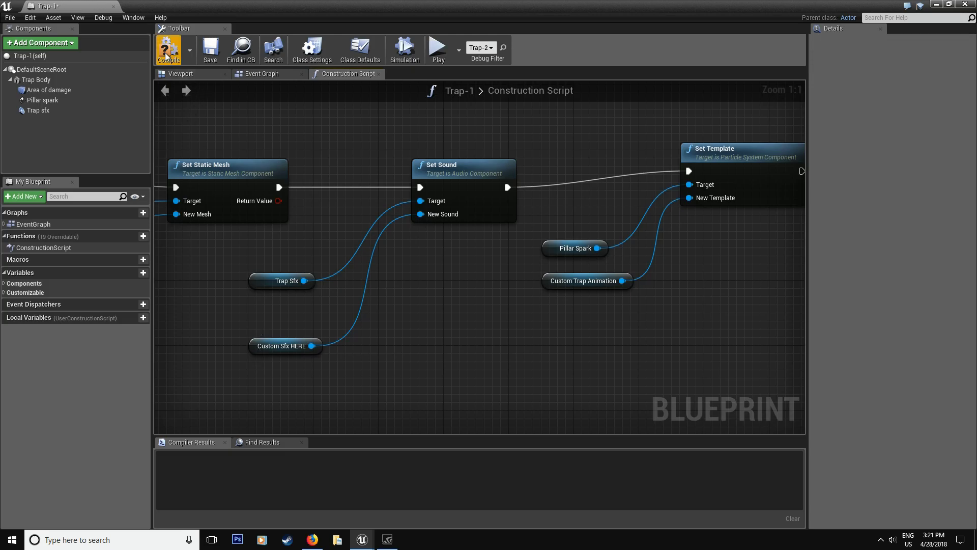
click(210, 51)
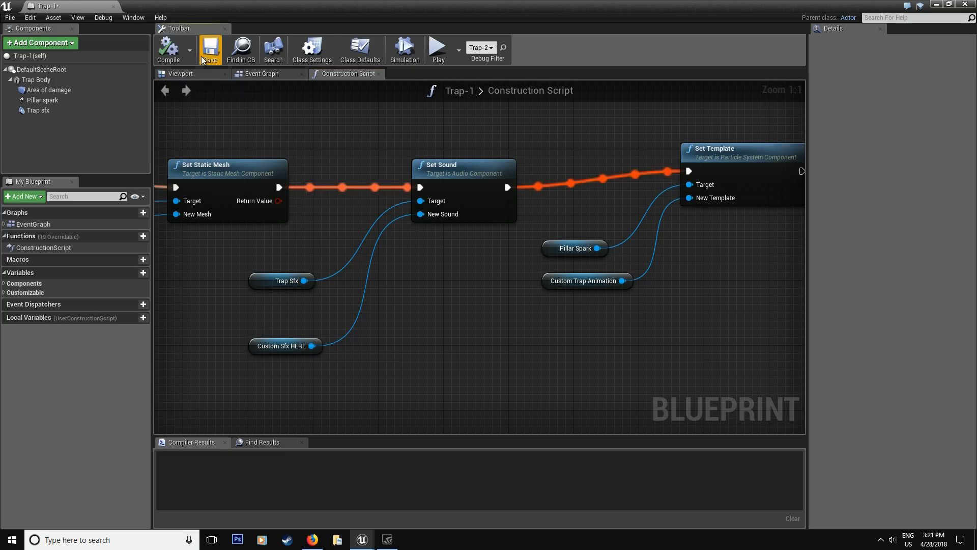
Override attenuation on Trap sfx with Radius 200, Falloff Distance 800 and Non-Spatialized Radius 200, then compile and save.
click(4, 293)
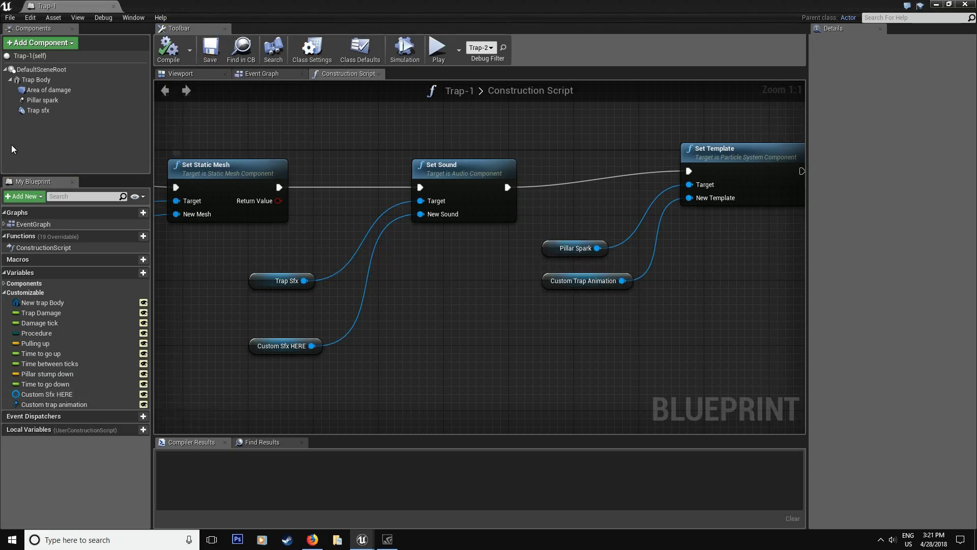
click(44, 101)
click(47, 110)
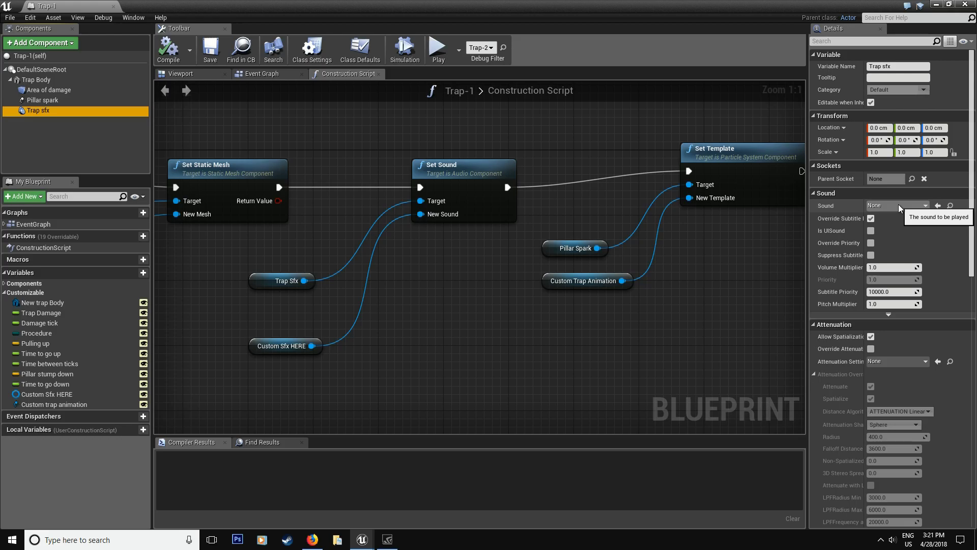
scroll(885, 356, down, 2)
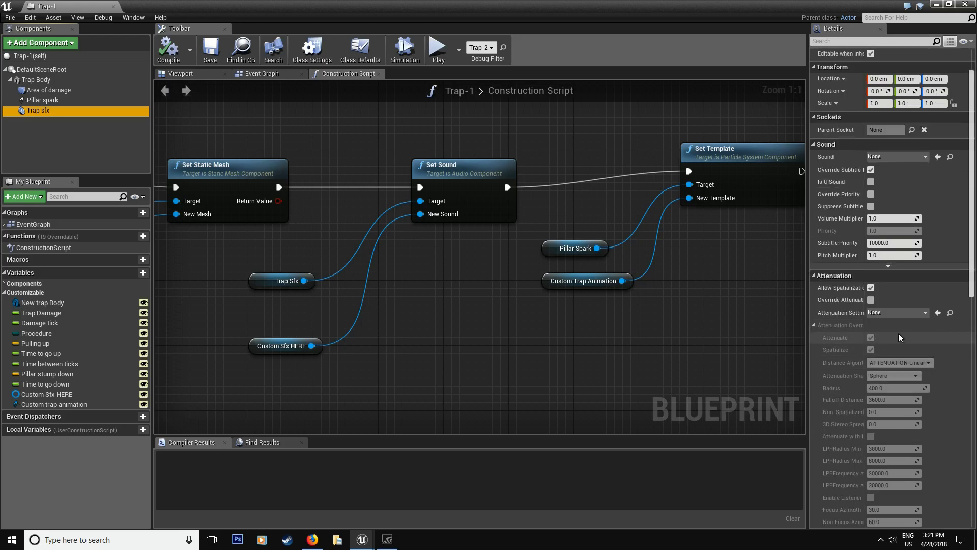
click(870, 300)
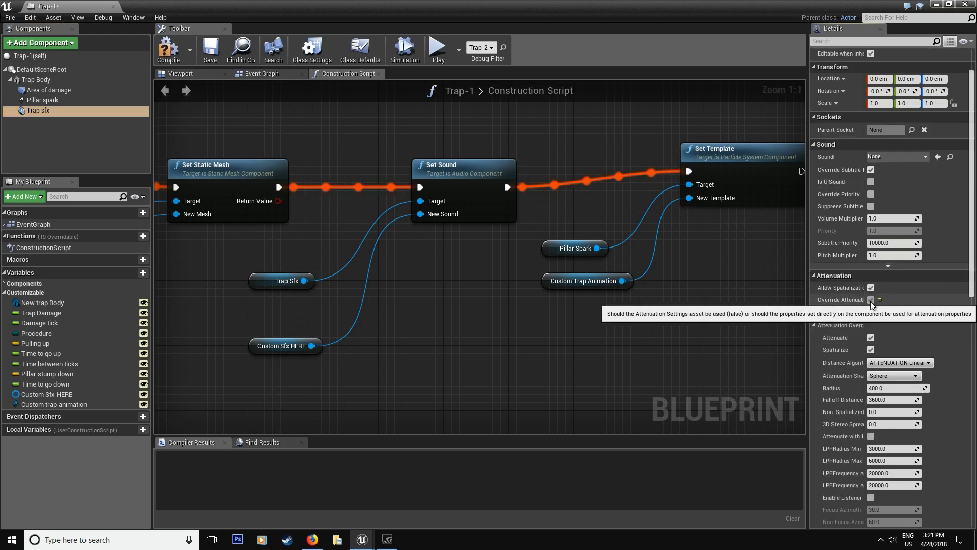
click(914, 388)
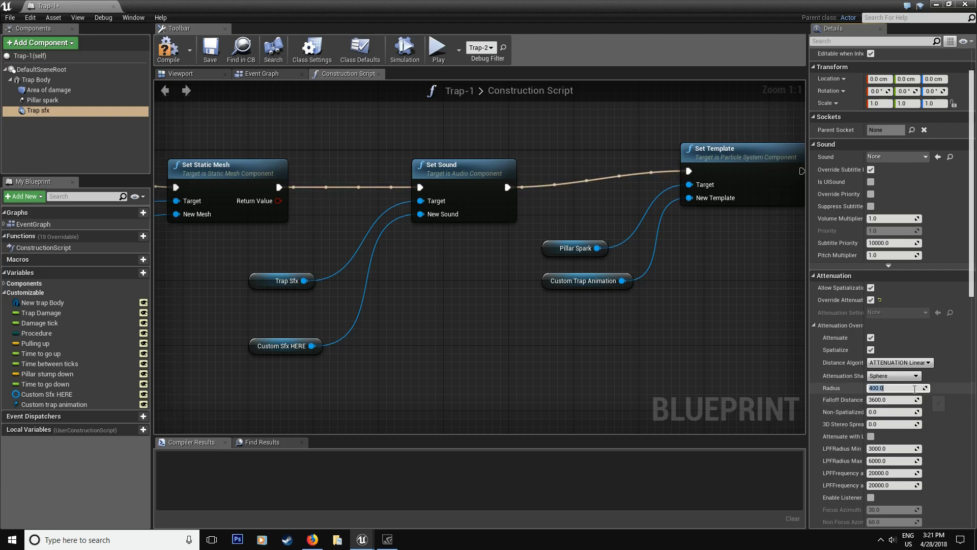
click(903, 399)
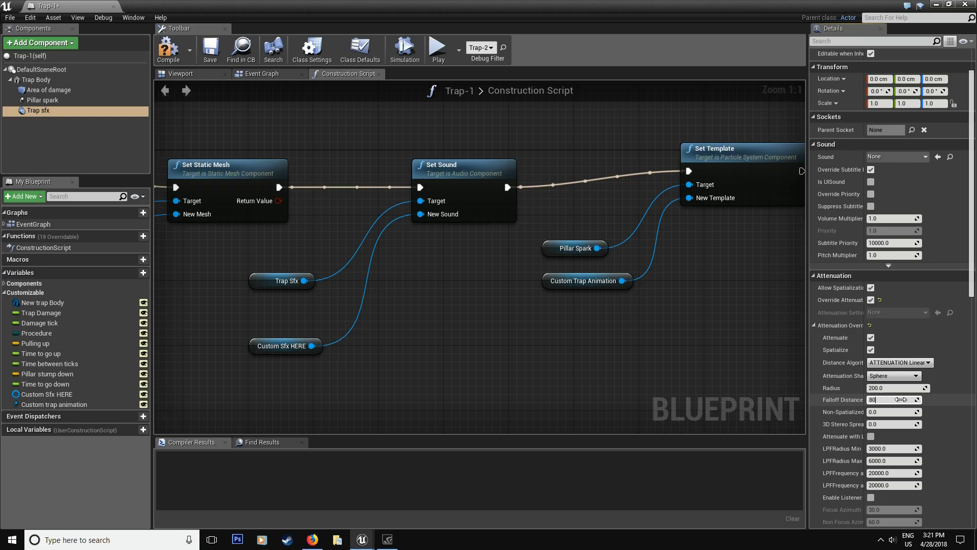
text(800)
click(891, 412)
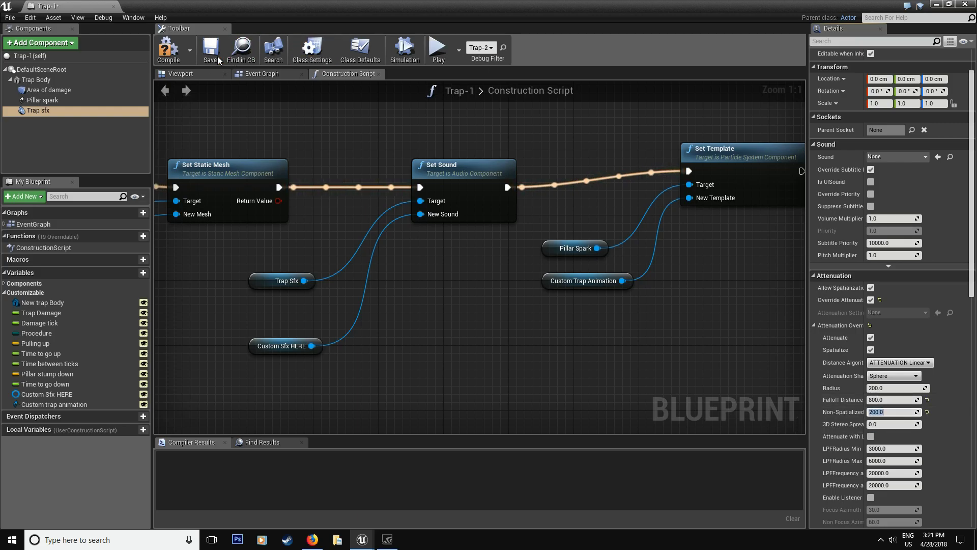
click(178, 50)
click(208, 50)
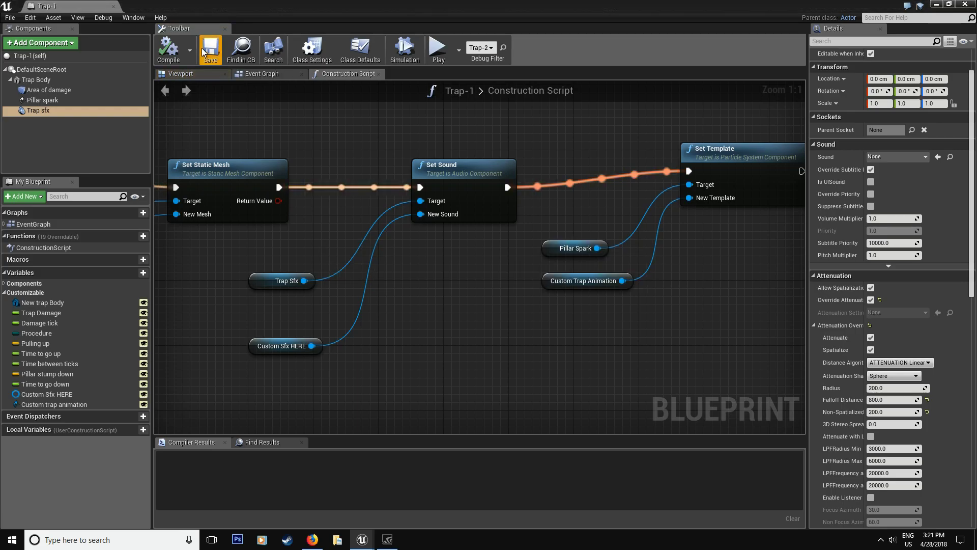
Close the blueprint and assign the Pillar_Stump sound from the Sound-Music folder to Trap-2's Custom Sfx HERE.
click(113, 6)
scroll(480, 293, down, 5)
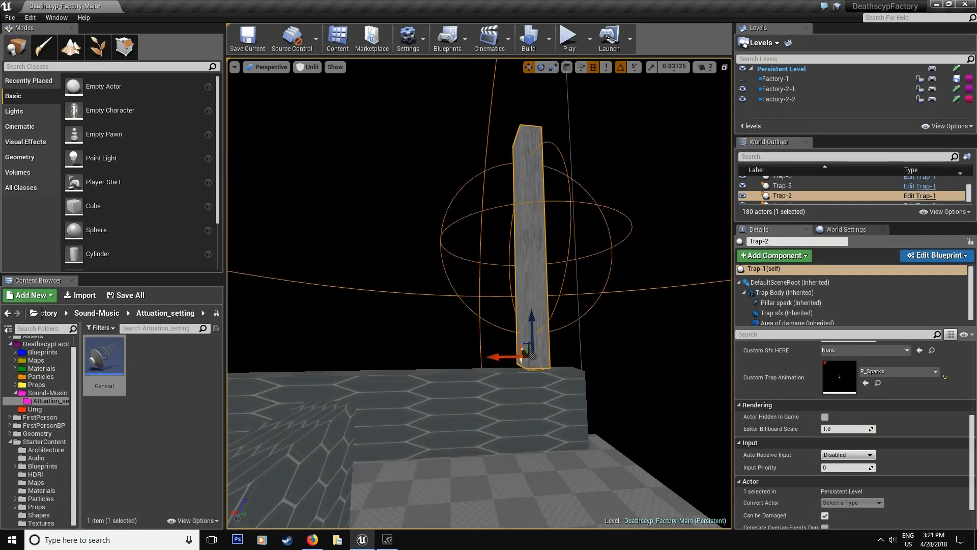
mouse_move(492, 283)
right_down()
mouse_move(500, 285)
mouse_move(474, 286)
mouse_move(492, 283)
right_up()
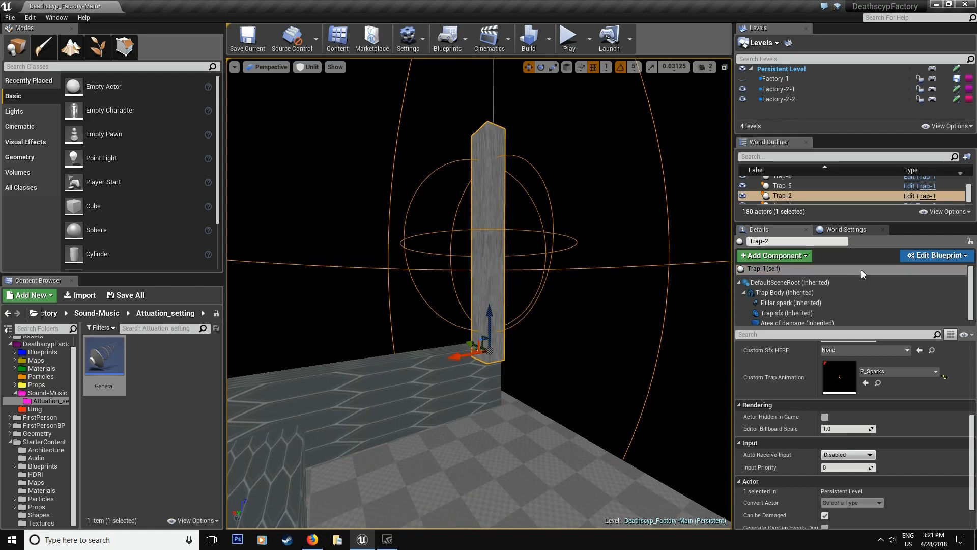
scroll(829, 390, up, 1)
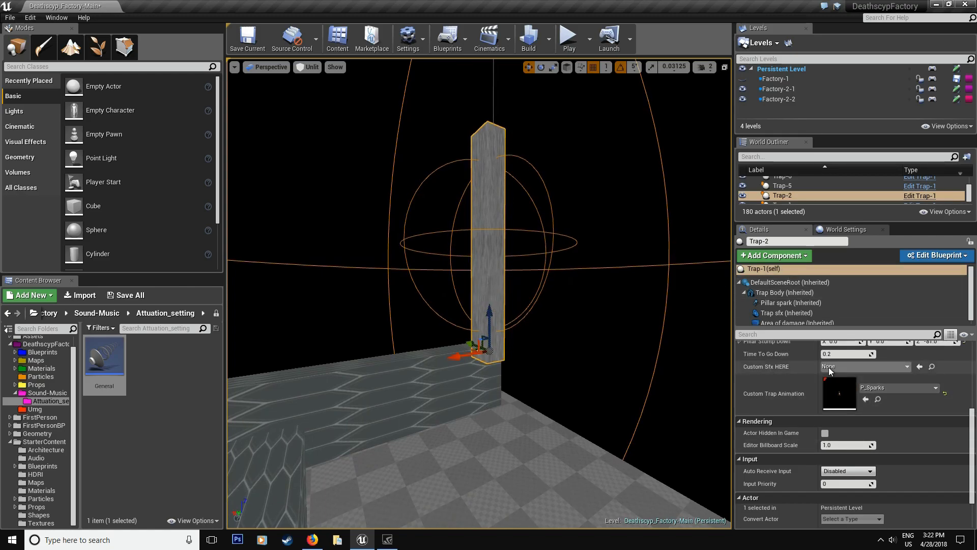
click(47, 392)
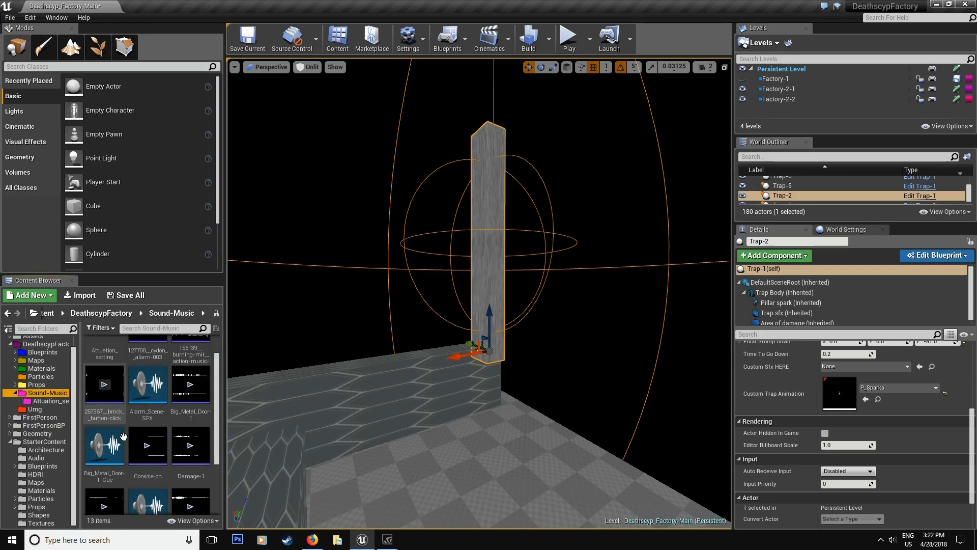
scroll(158, 479, down, 2)
drag(109, 491, 844, 370)
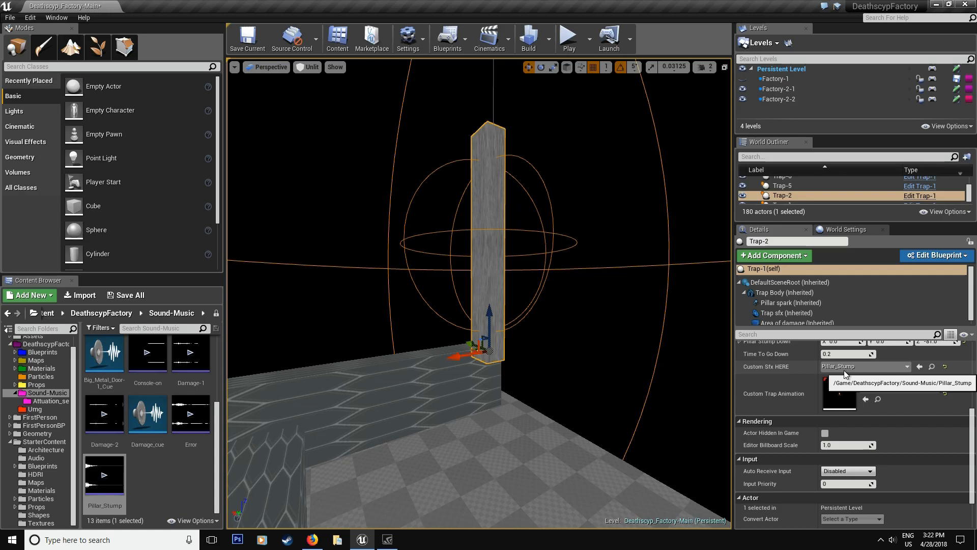
Move Trap-2's Trap sfx component down to the lower end of the pillar.
click(783, 313)
drag(490, 208, 504, 319)
key(w)
mouse_move(504, 319)
right_down()
mouse_move(491, 386)
mouse_move(504, 326)
right_up()
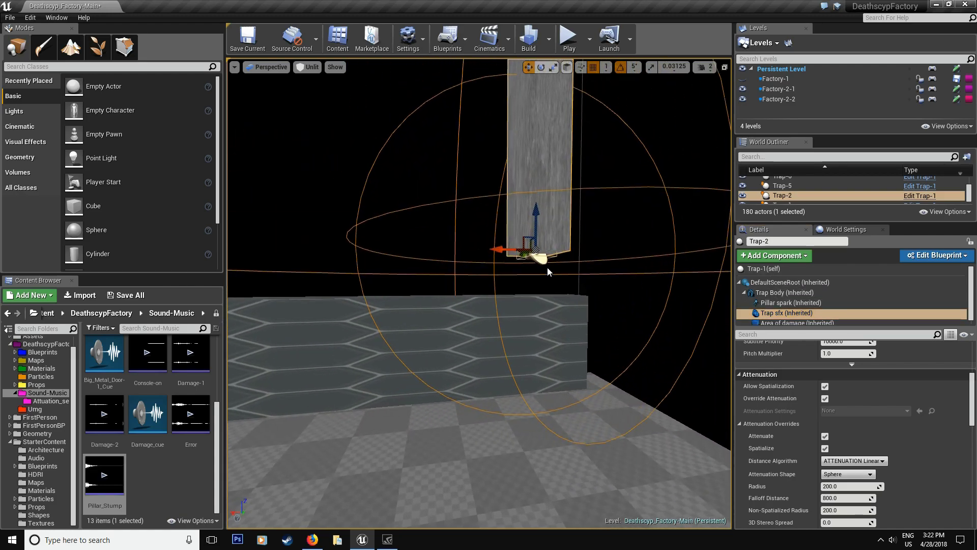
drag(513, 250, 530, 251)
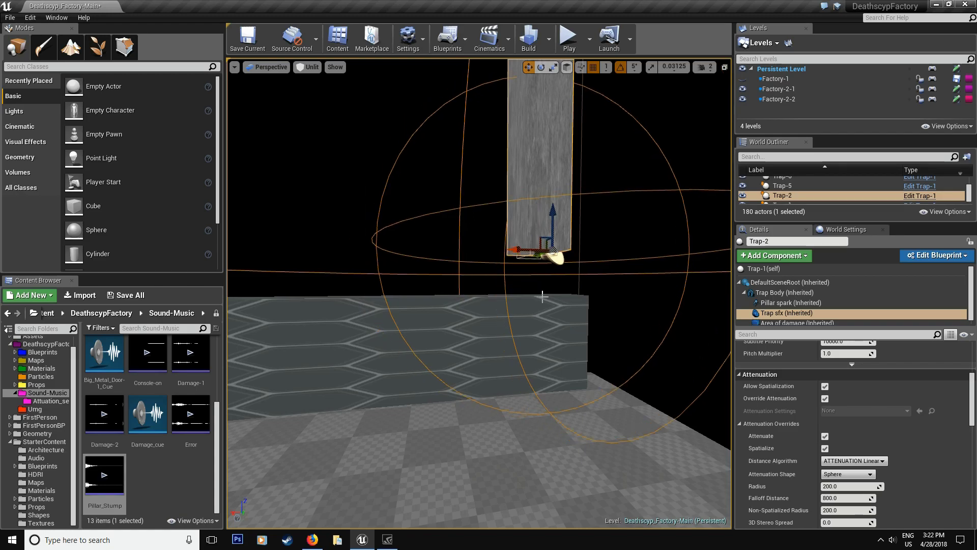
key(s)
right_drag(544, 296, 514, 320)
Duplicate the whole Trap-2 pillar sideways across the floor and focus on the copy.
click(779, 268)
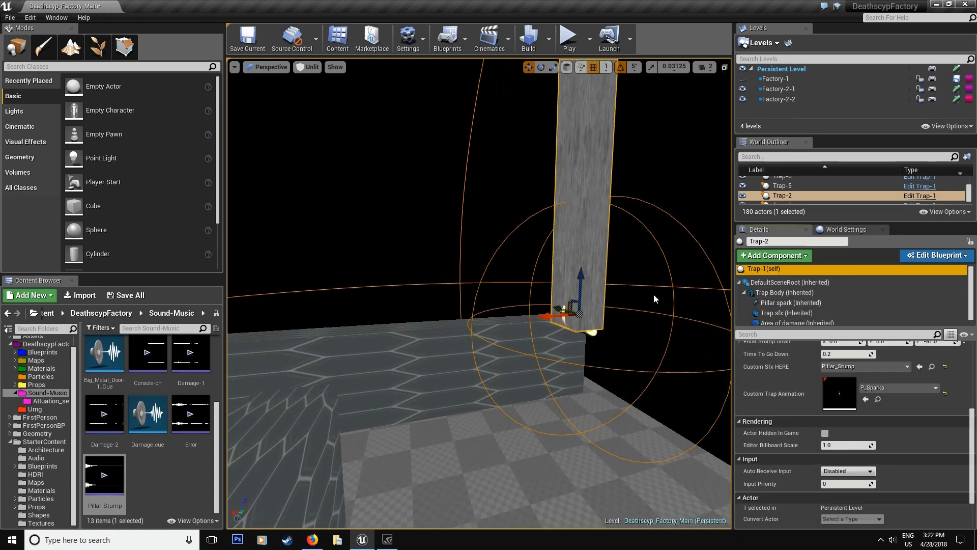
right_drag(653, 294, 646, 302)
right_drag(389, 285, 396, 287)
key(a)
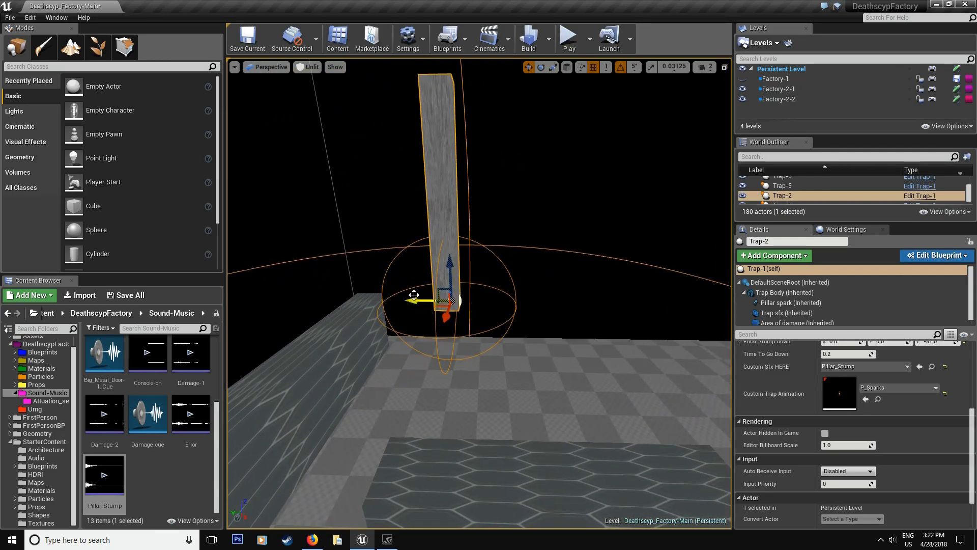
alt+drag(414, 295, 625, 295)
key(f)
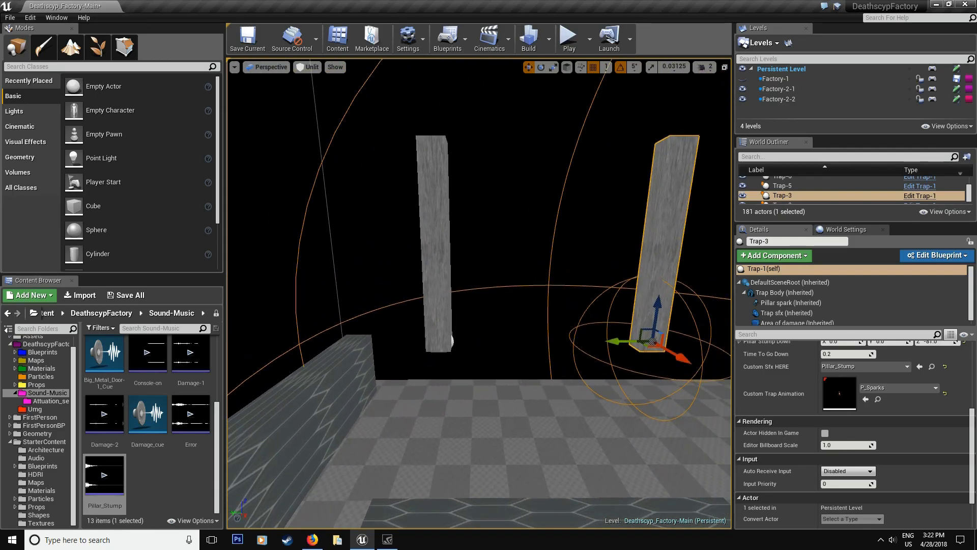
Duplicate the Trap-3 pillar trap sideways across the floor to add another pillar to the row.
alt+drag(445, 336, 648, 334)
mouse_move(648, 334)
right_down()
mouse_move(657, 334)
mouse_move(585, 338)
mouse_move(692, 356)
mouse_move(677, 331)
mouse_move(637, 336)
right_up()
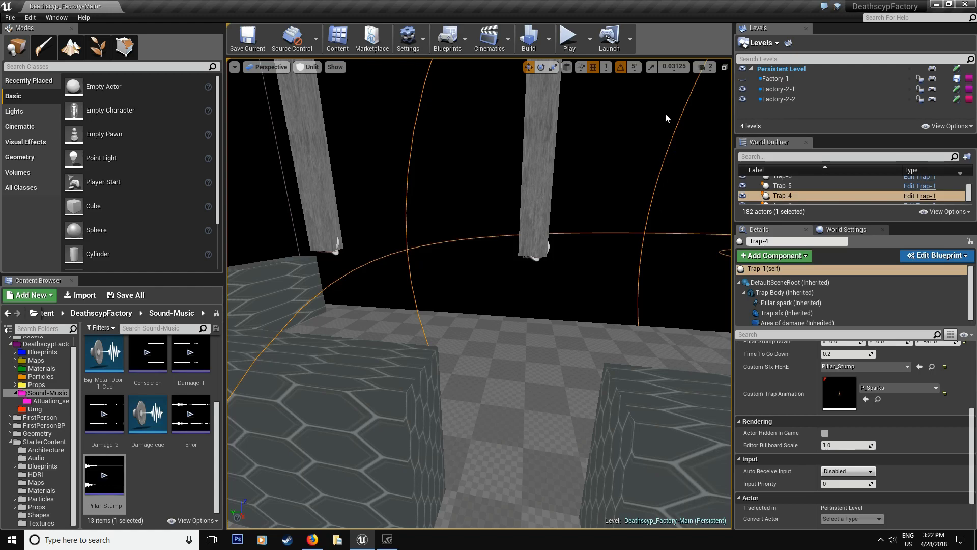
Playtest the level, walking between the walls and around the moving pillars to check their stump sound, and stop the session.
click(569, 38)
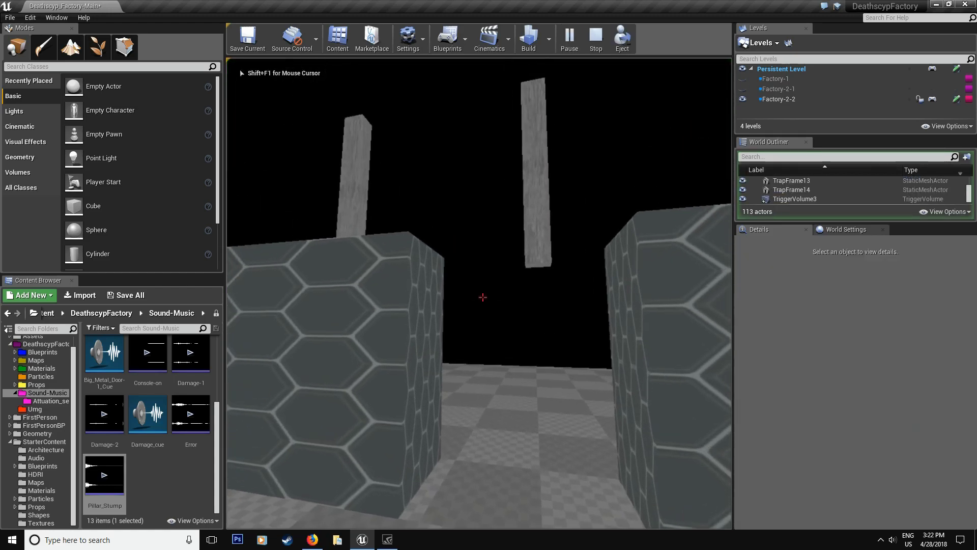
key(w)
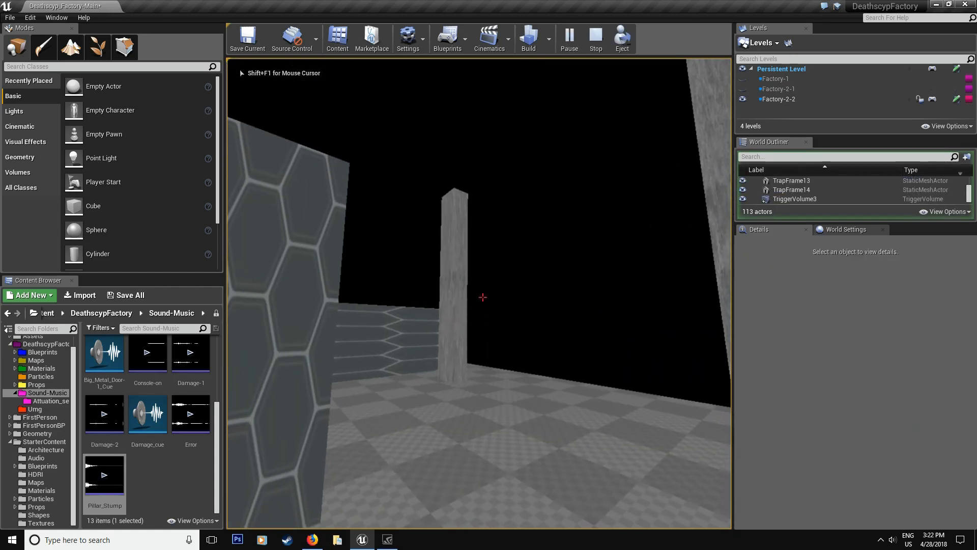
key(w)
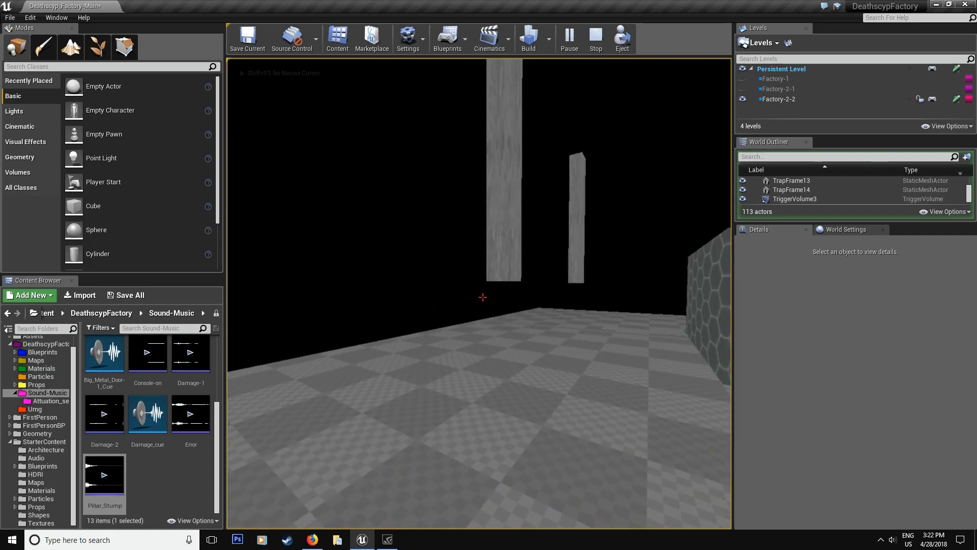
key(w)
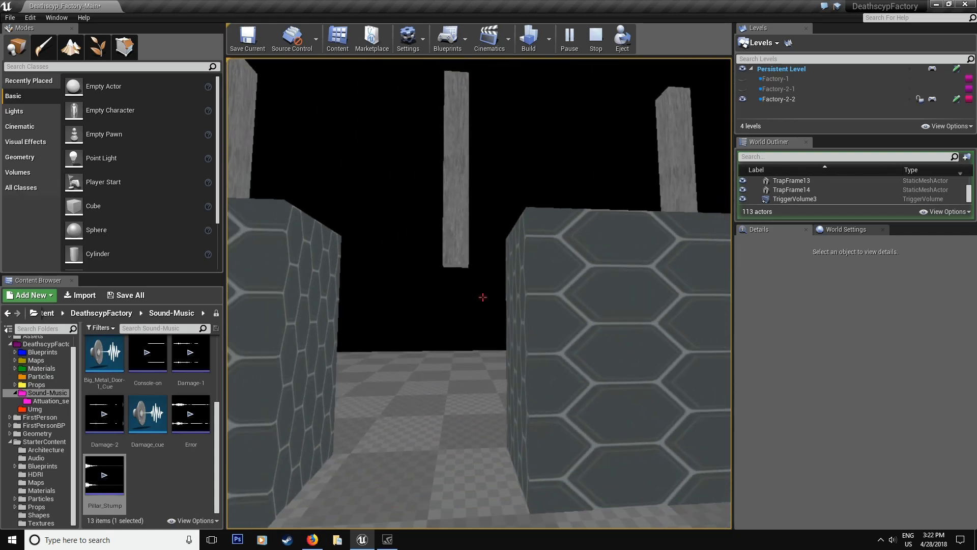
key(s)
key(w)
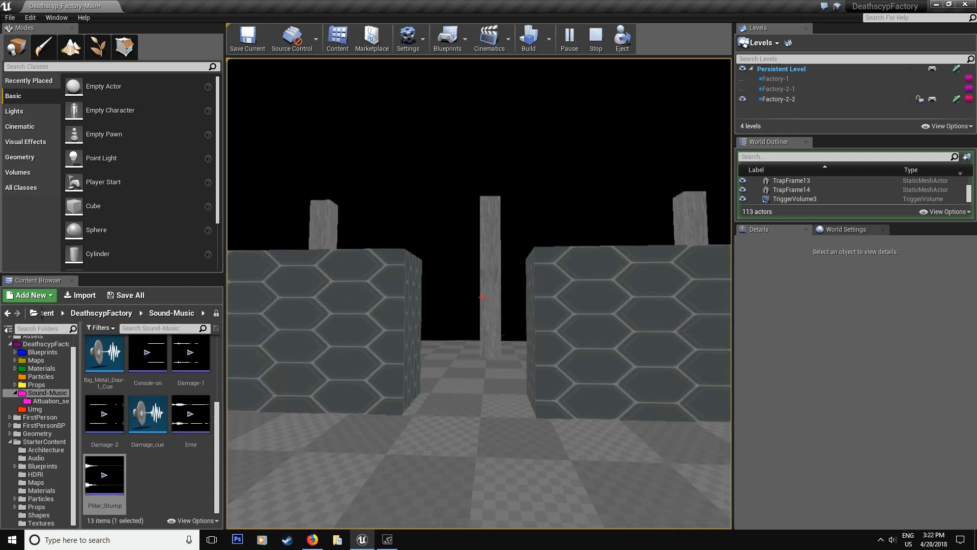
key(w)
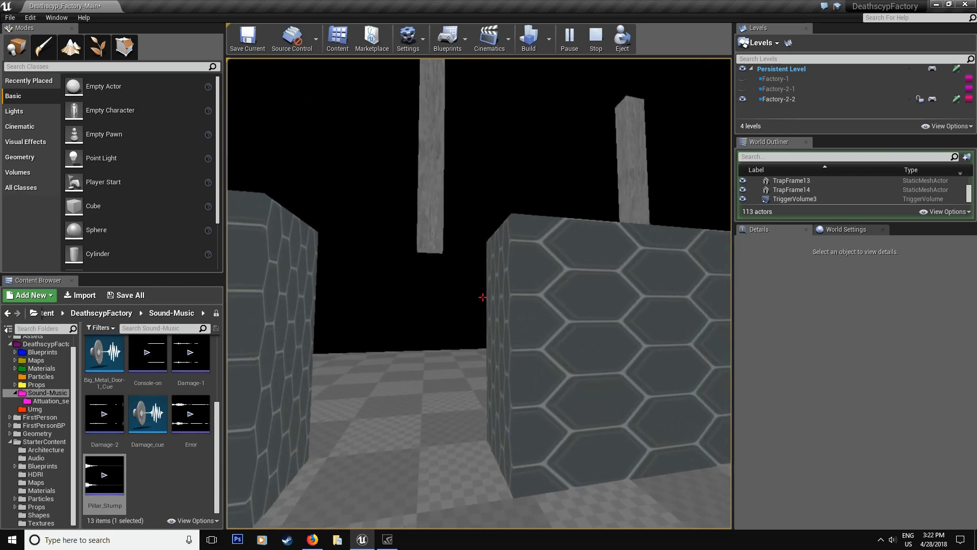
key(w)
key(Escape)
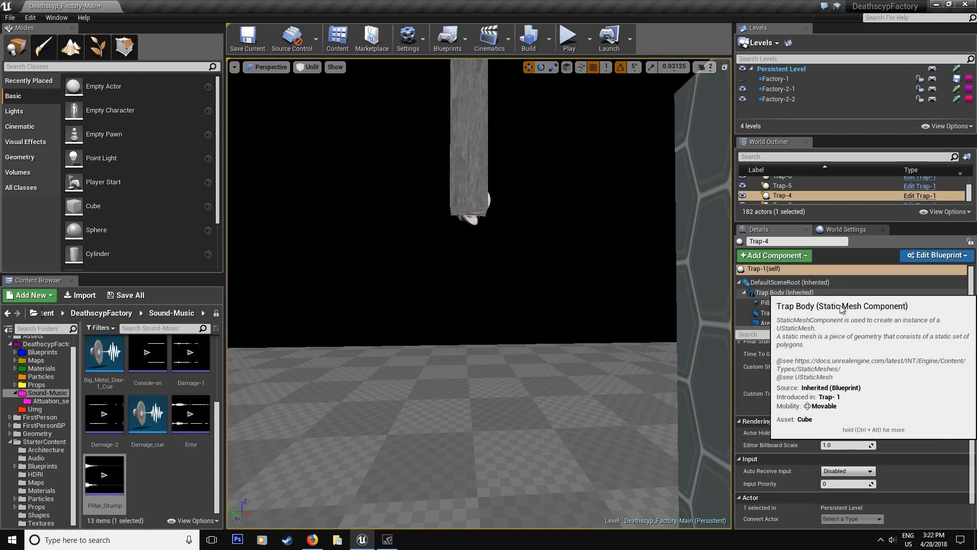
Open the Trap-1 blueprint from the selected pillar and turn off Auto Activate on its Trap sfx component.
click(789, 313)
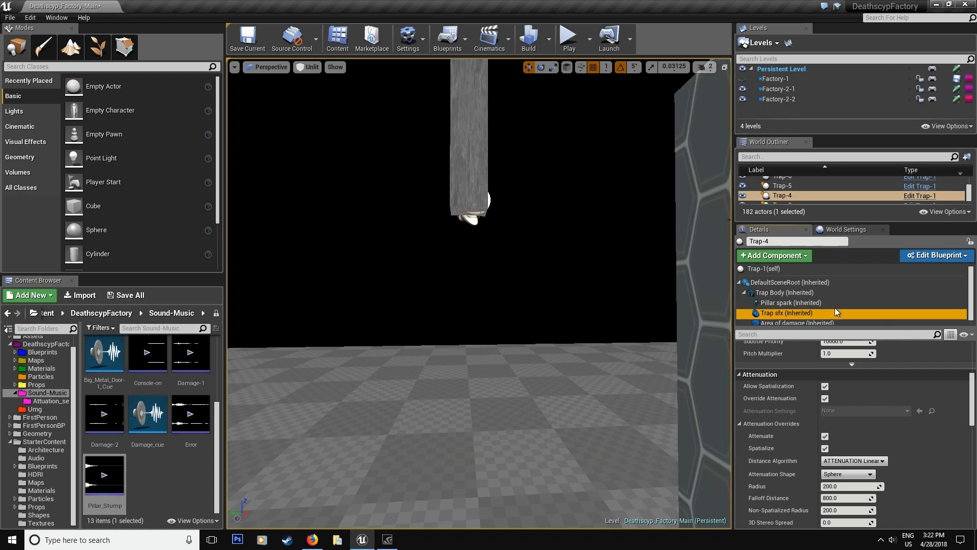
click(923, 256)
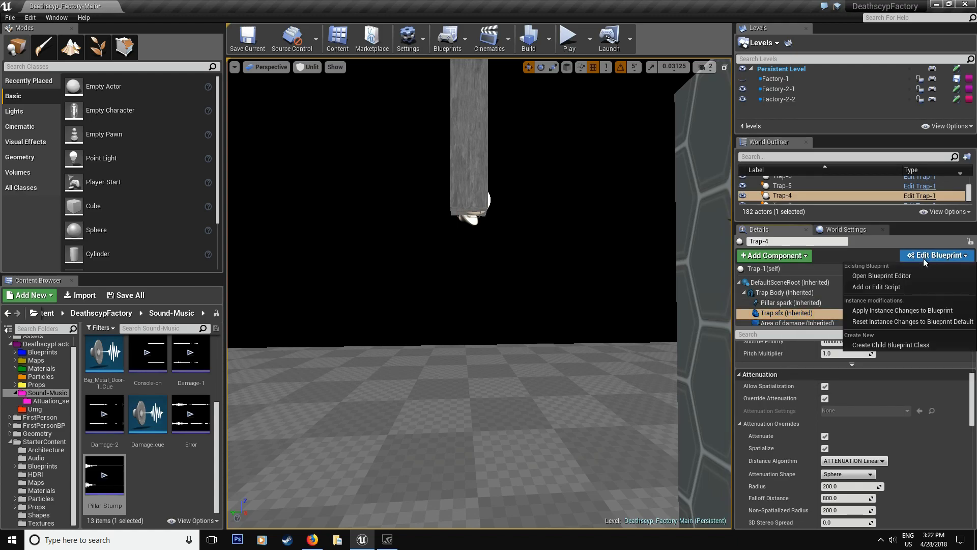
click(889, 276)
click(38, 110)
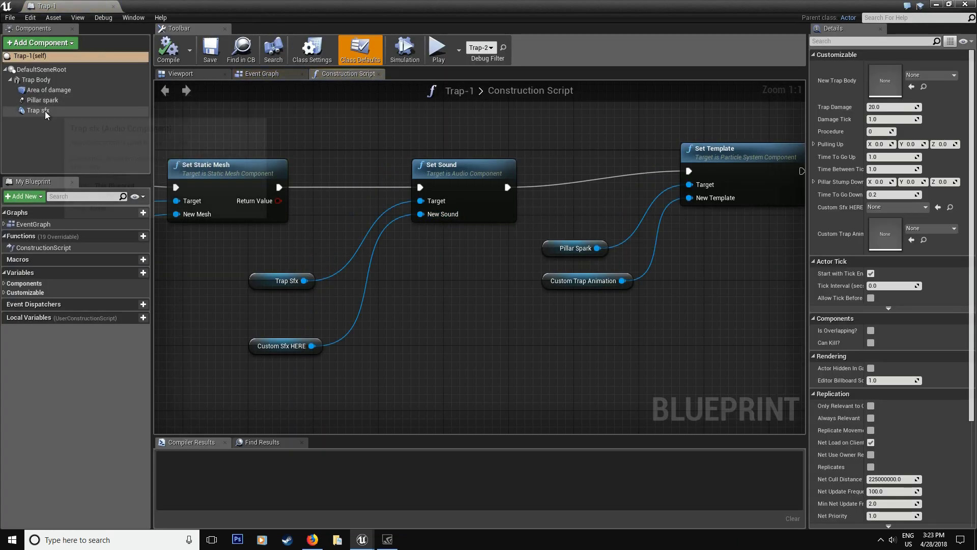
scroll(879, 340, down, 10)
scroll(880, 366, down, 5)
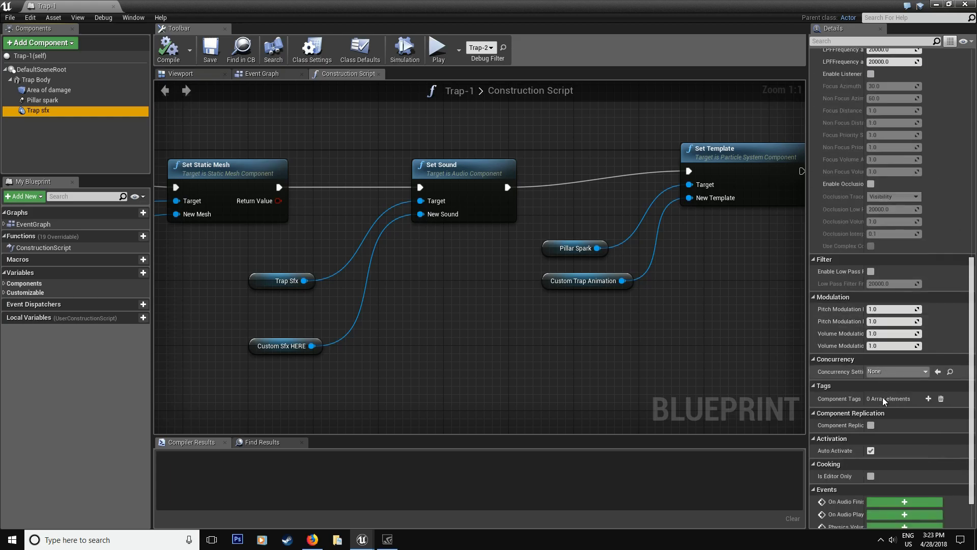
click(871, 450)
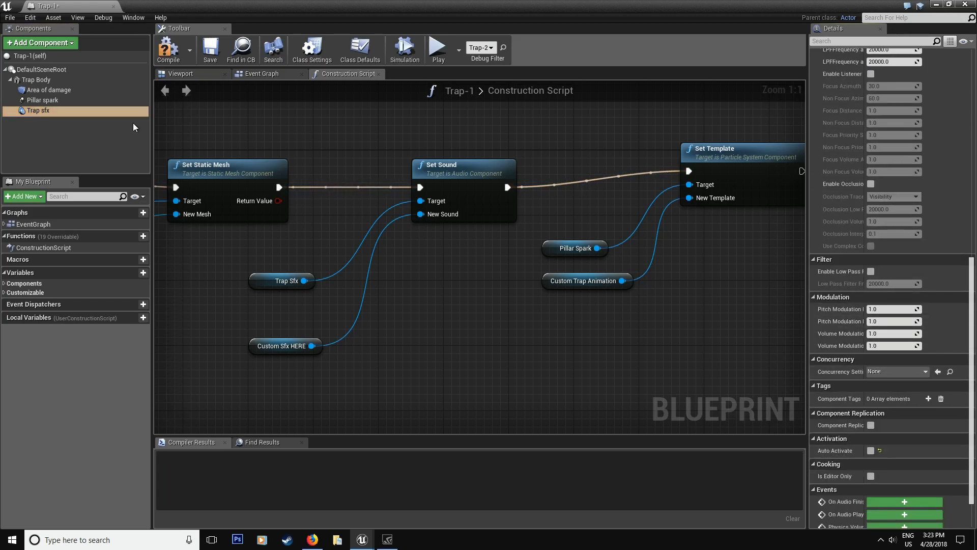
Compile and save the Trap-1 blueprint, return to the level editor and save all changed assets and levels.
click(168, 56)
click(210, 51)
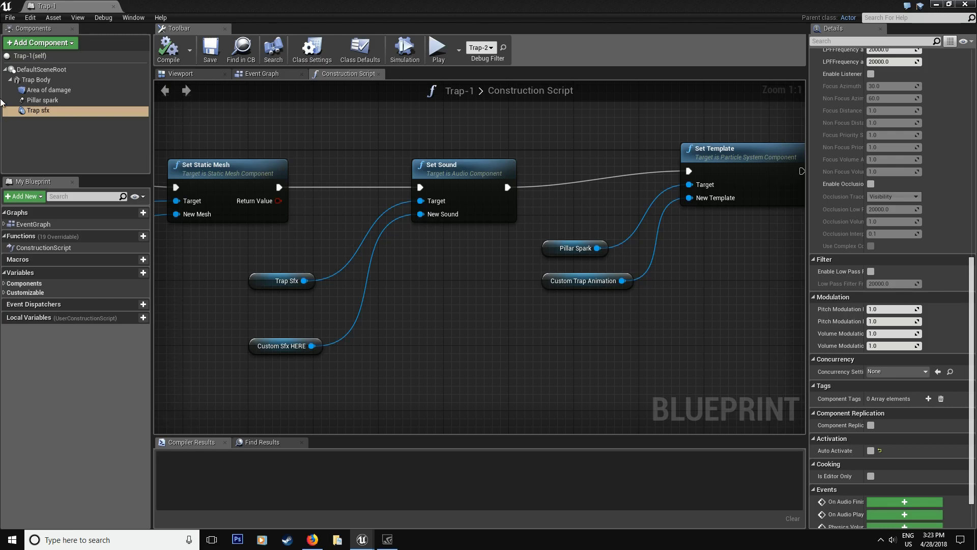
click(210, 51)
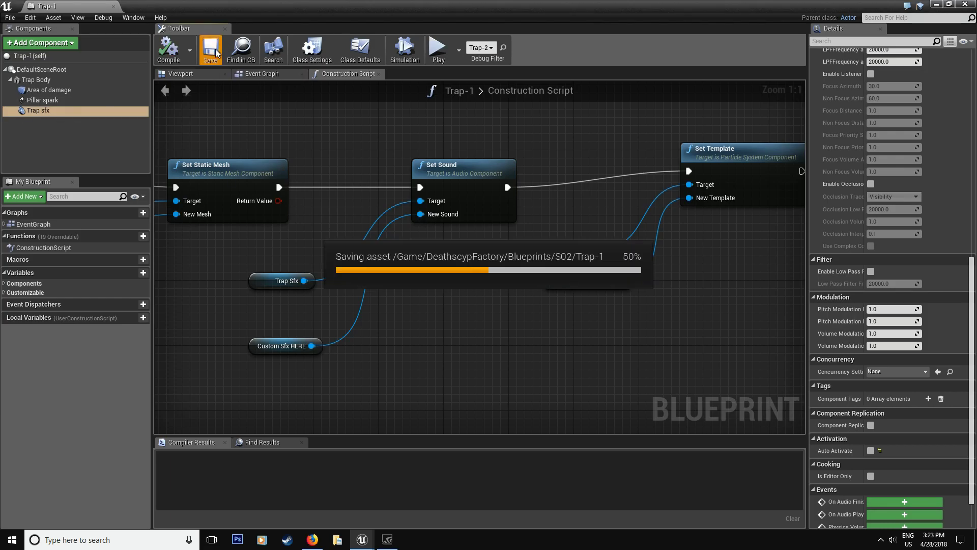
click(936, 4)
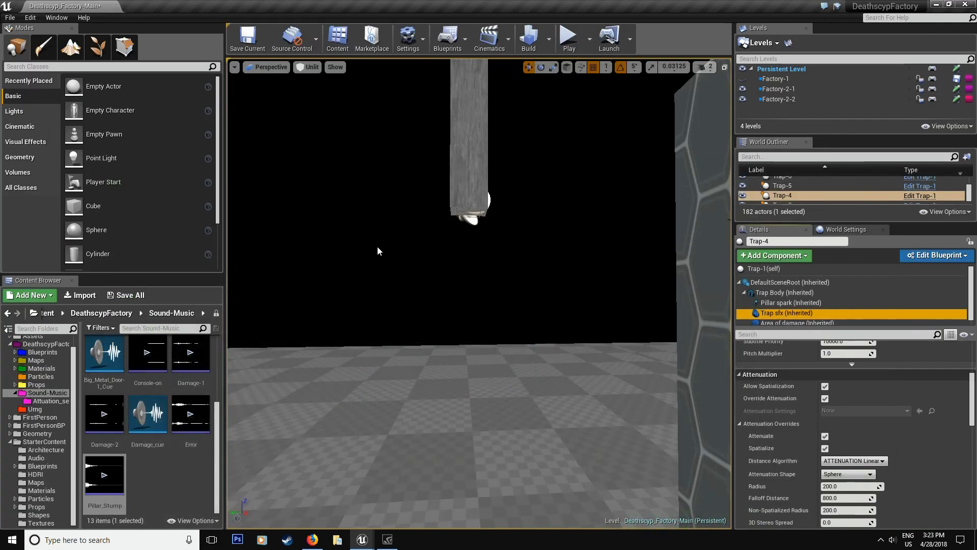
click(130, 295)
Play the level again near the pillars to check the trap sound without auto activation, and stop the session.
click(579, 360)
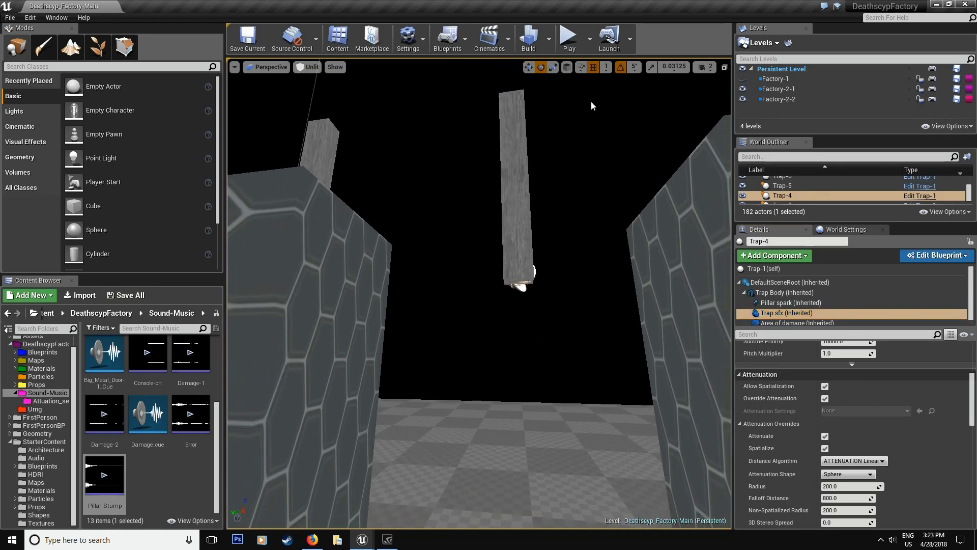
click(568, 38)
key(F2)
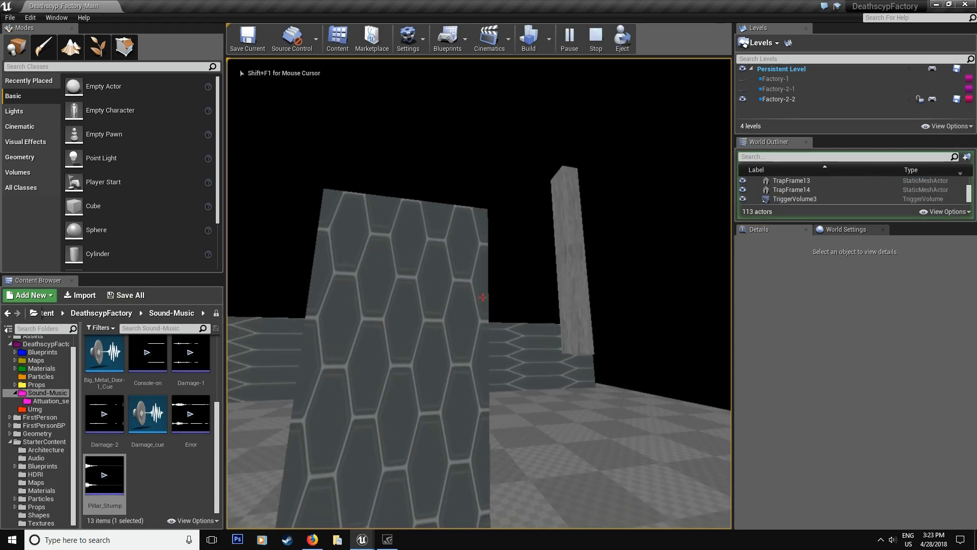
key(Escape)
right_drag(442, 282, 535, 303)
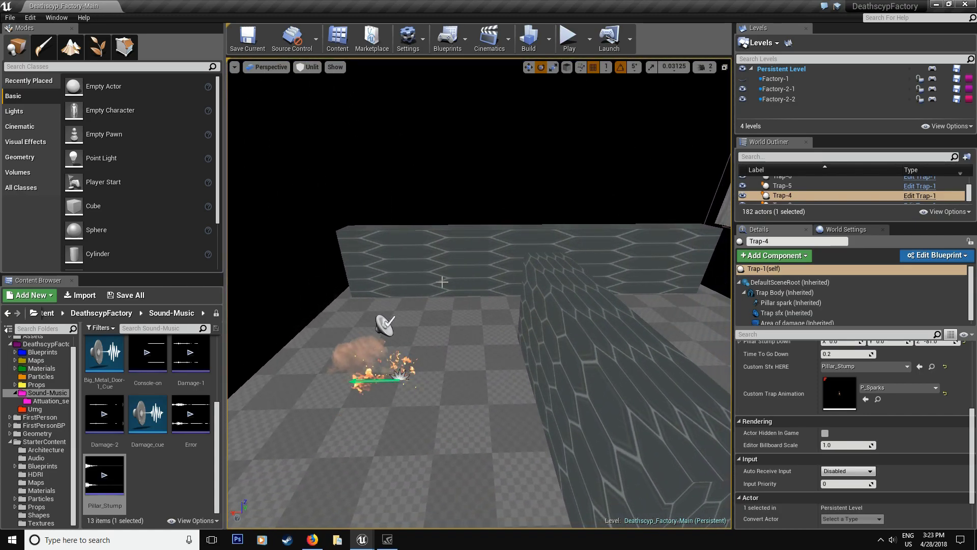